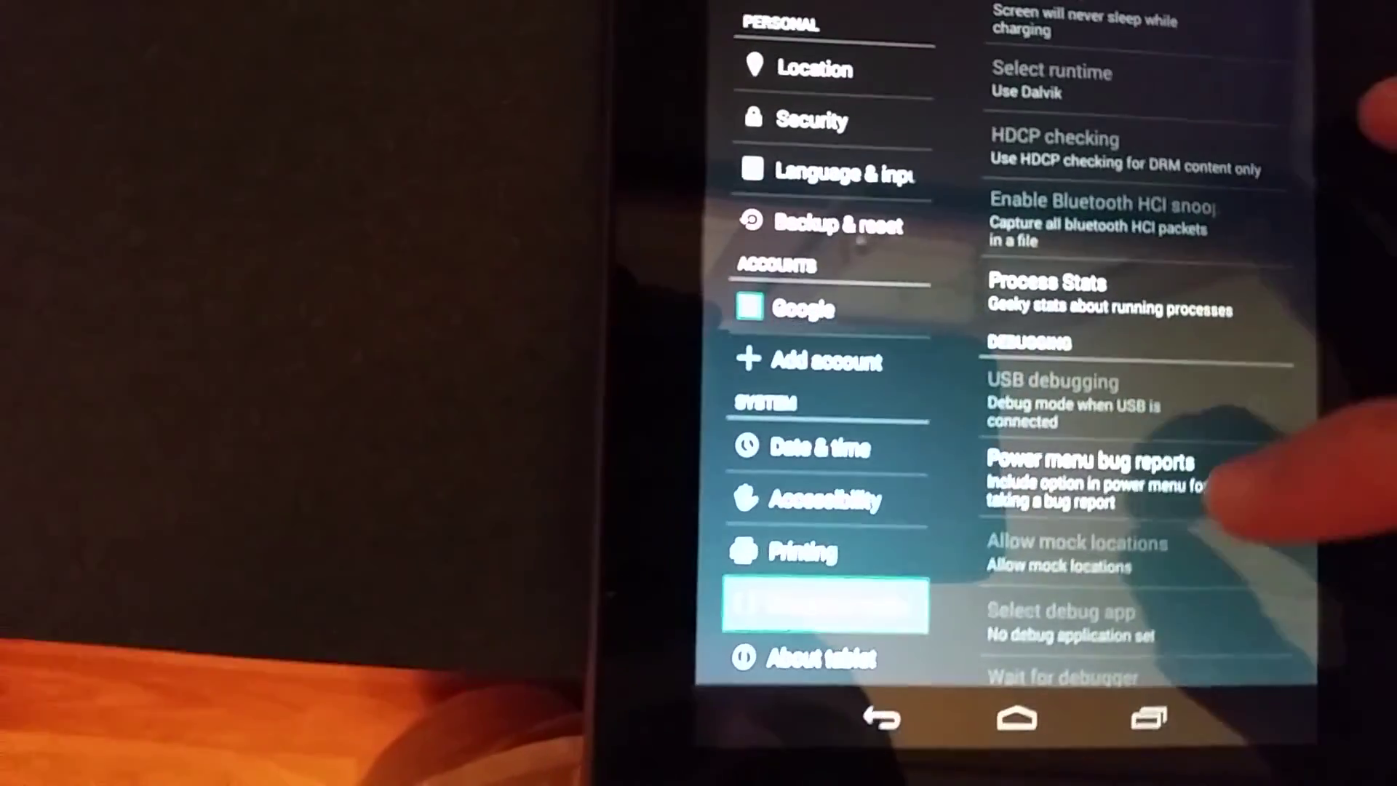
left_click_drag(1223, 486, 1215, 377)
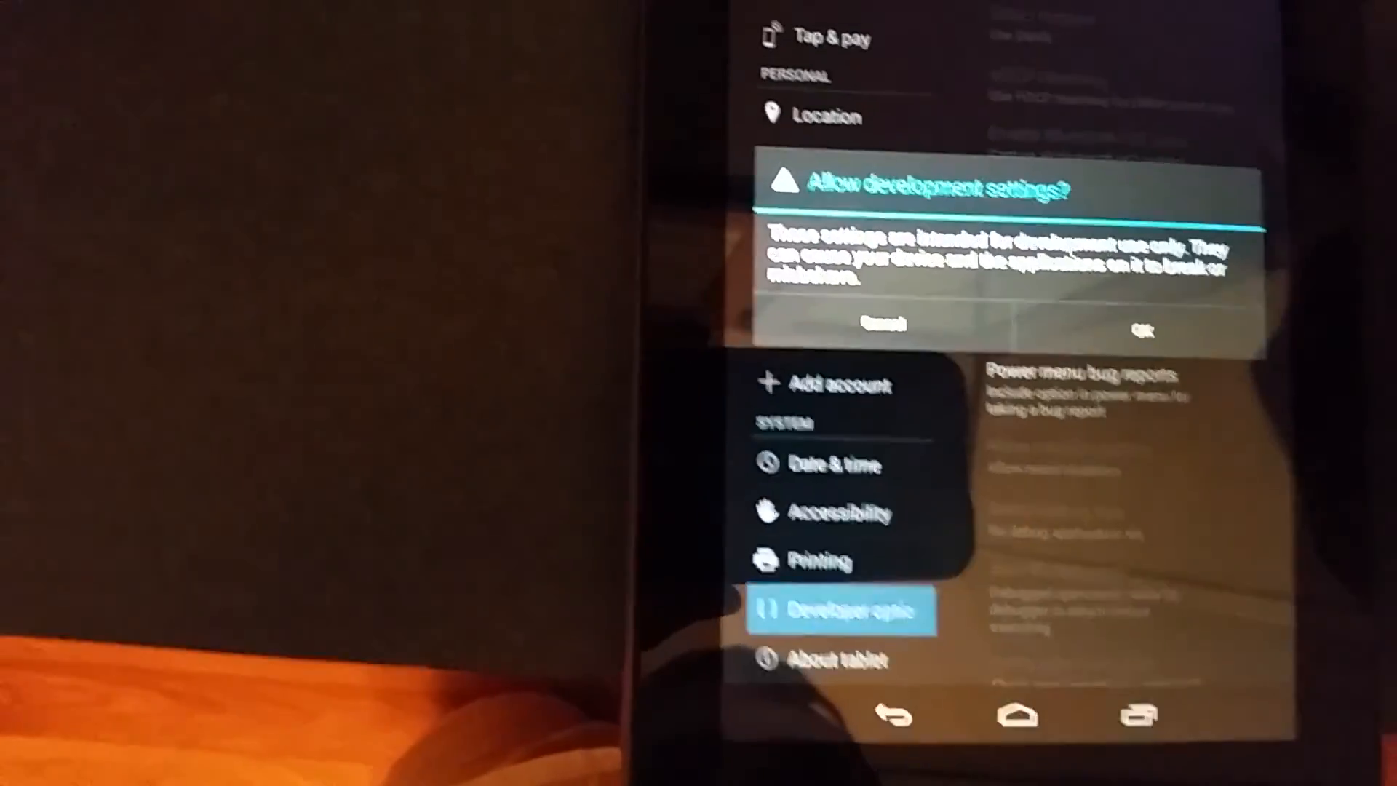
Allow development settings and switch on USB debugging on the tablet
left_click(1153, 327)
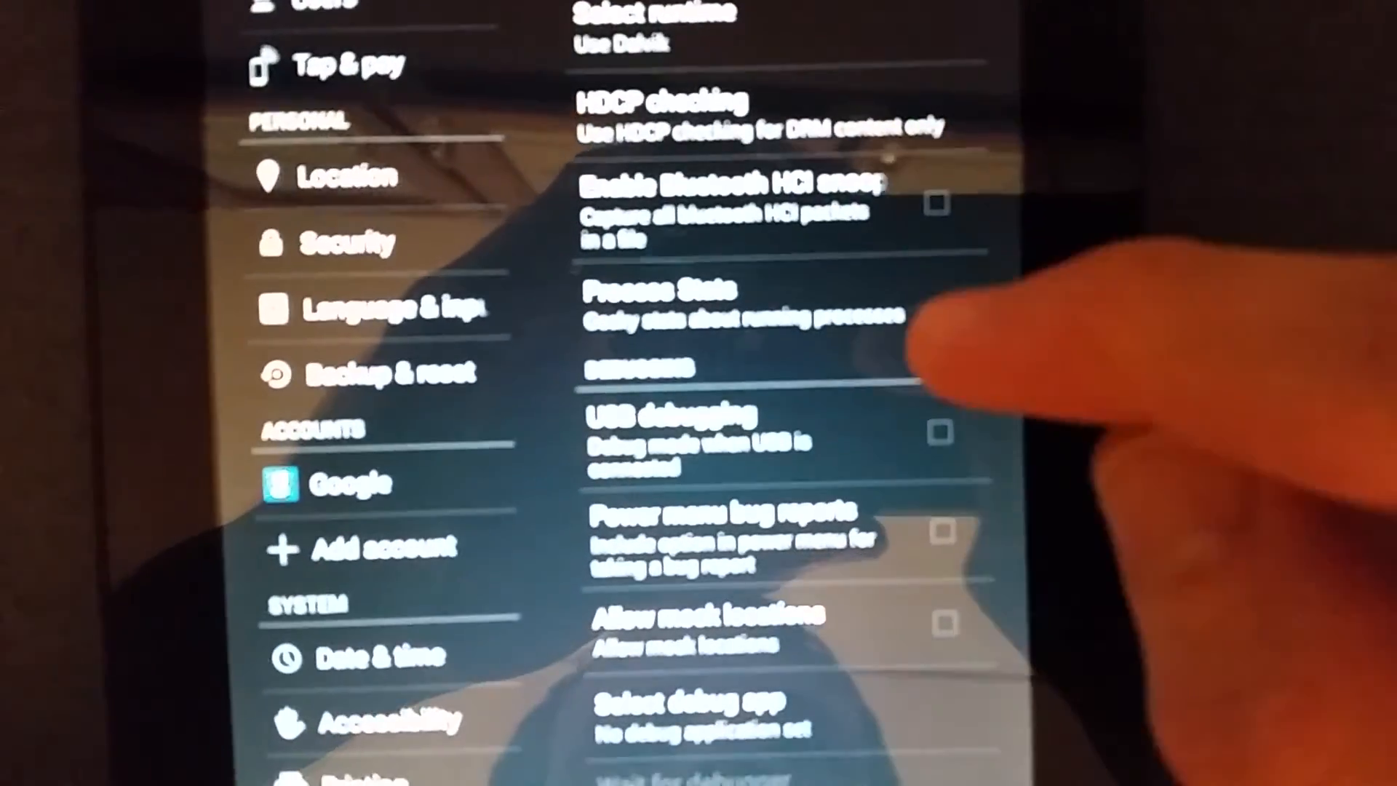
left_click(939, 433)
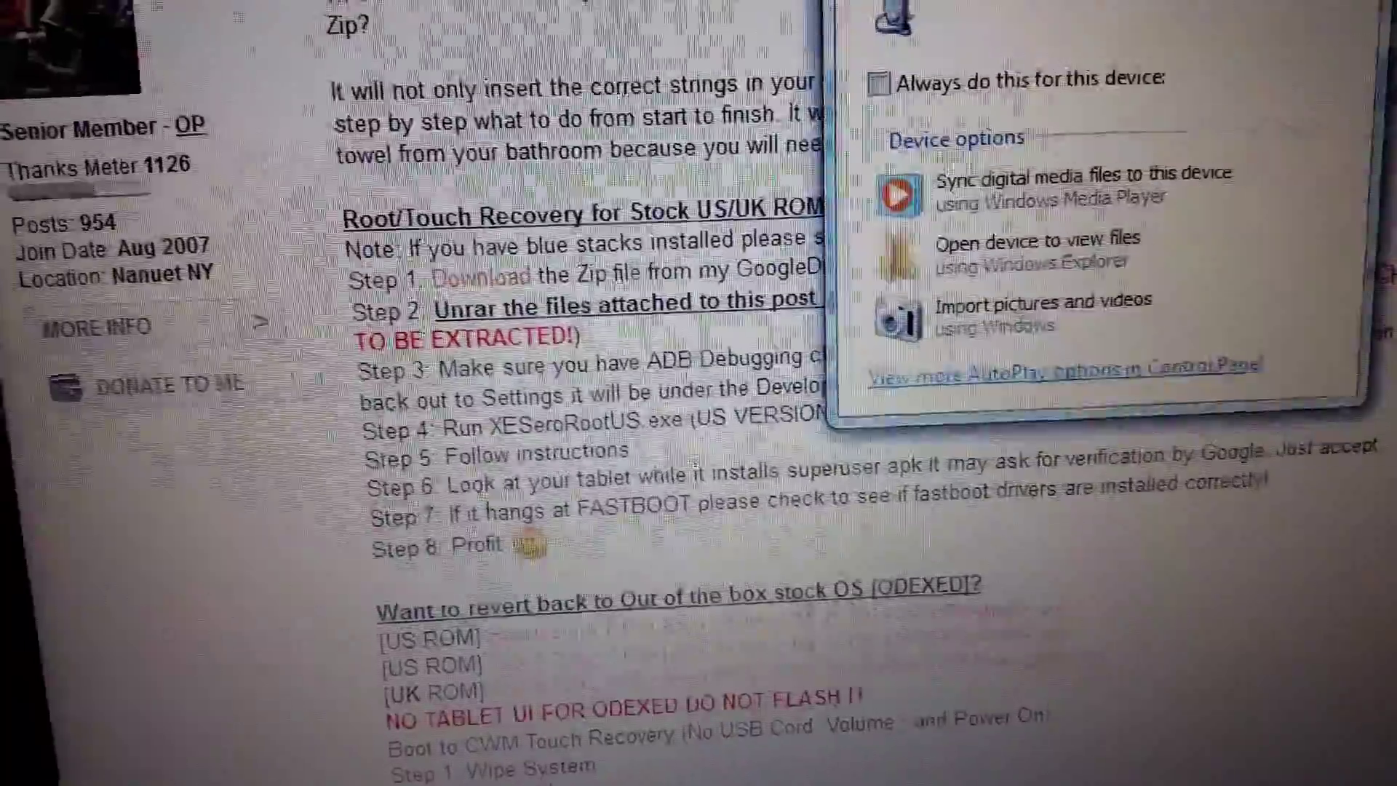
Dismiss the tablet's AutoPlay popup so the Sero7Pro folder shows again
left_click(1064, 422)
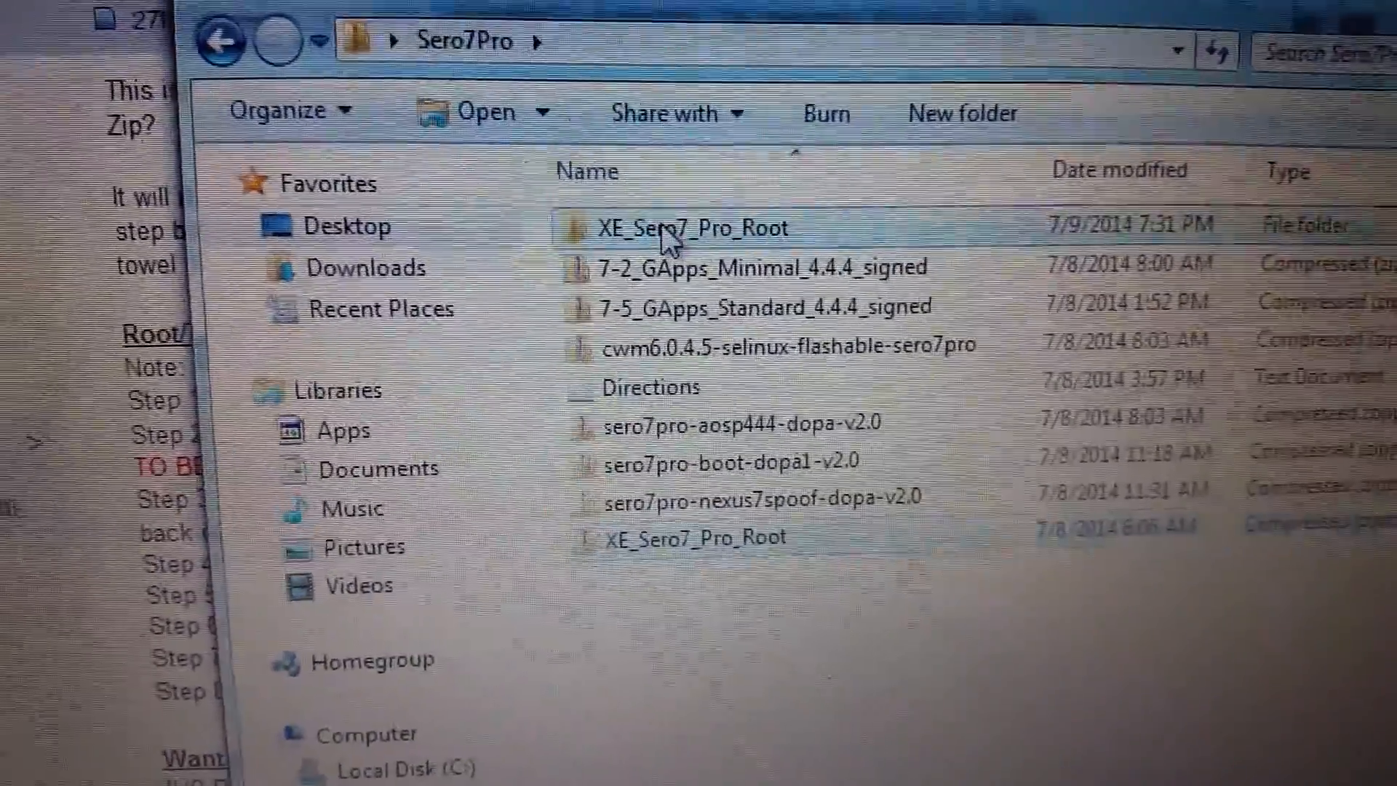
Run XESeroRootUS from the XE_Sero7_Pro_Root folder as administrator and approve the UAC prompt
double_click(668, 239)
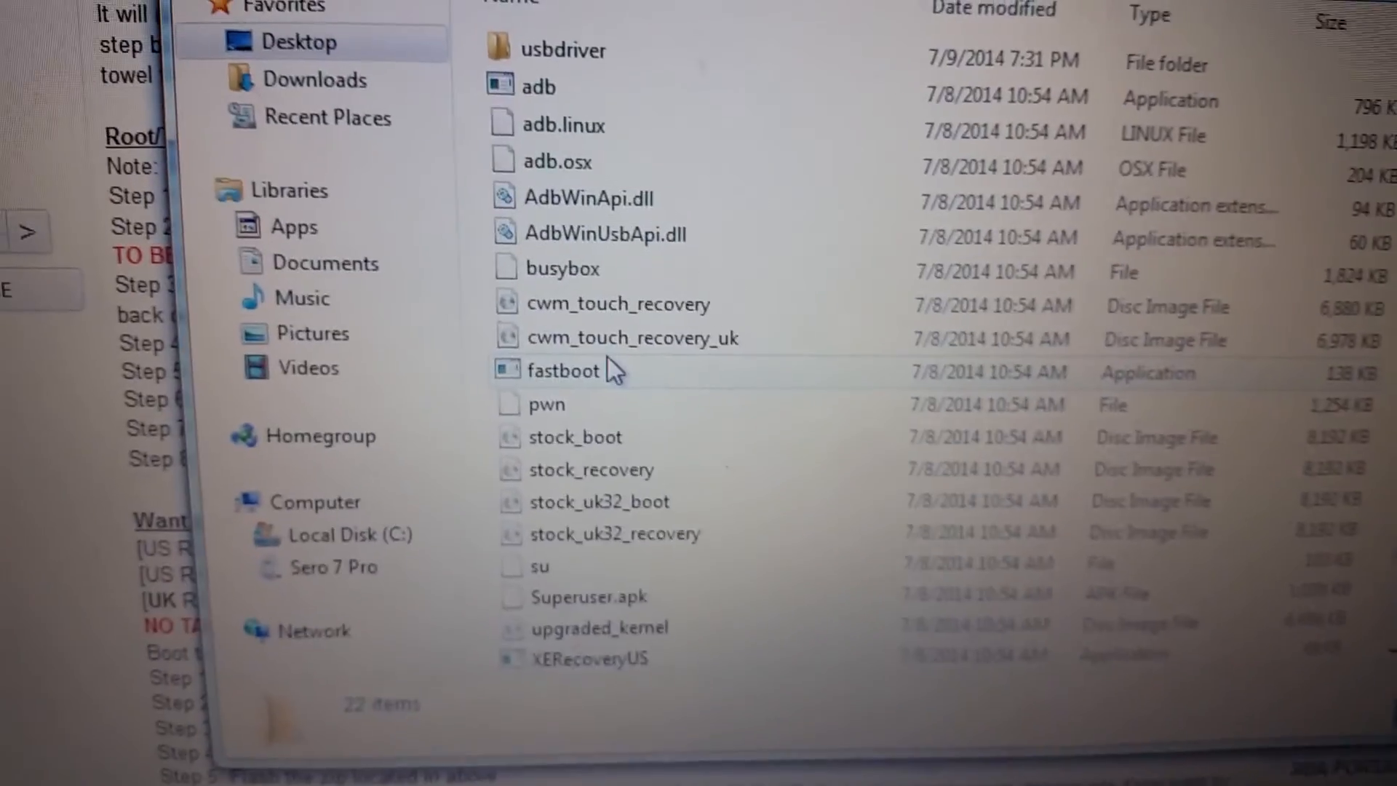
key("Down")
key("Down")
key("Down")
key("Down")
key("Down")
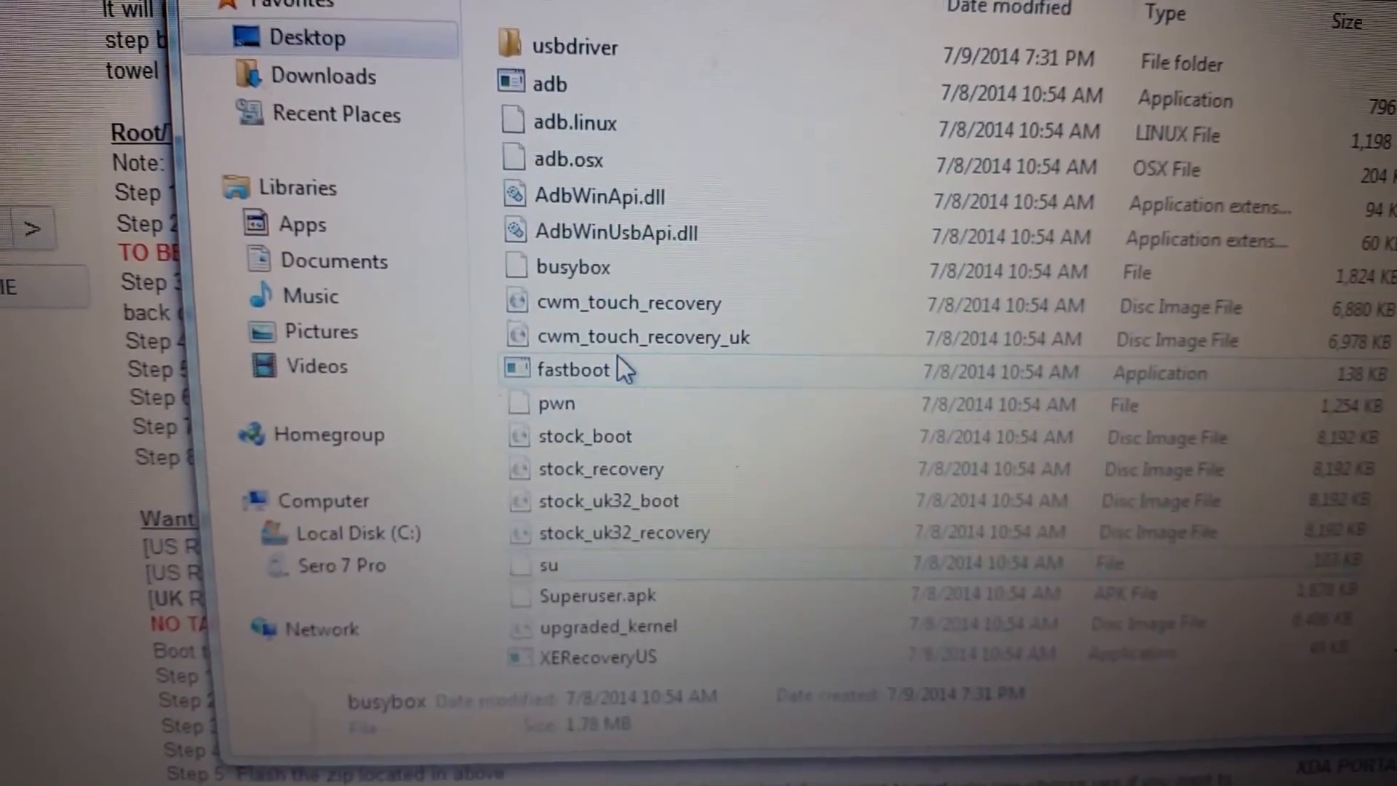
key("Down")
key("Down")
key("Down")
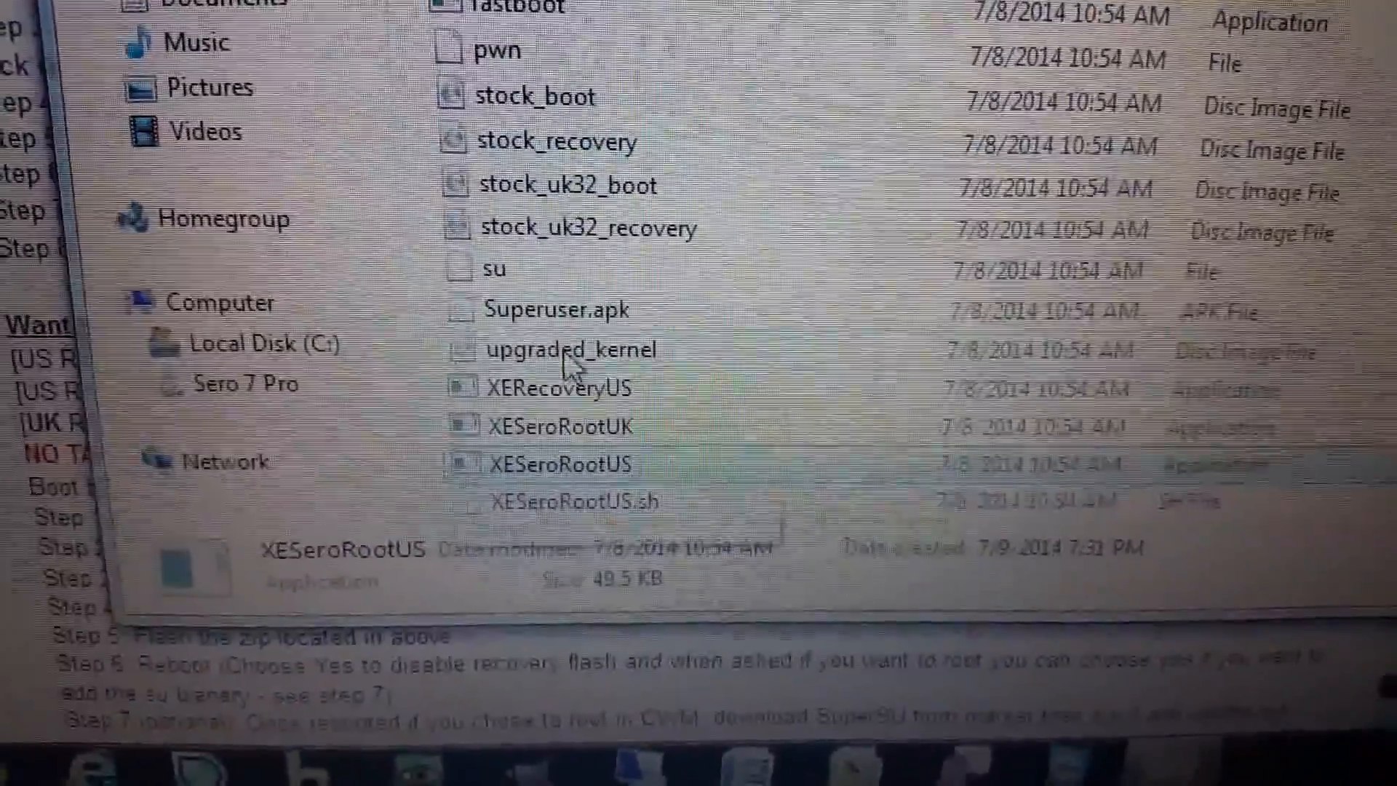
right_click(546, 465)
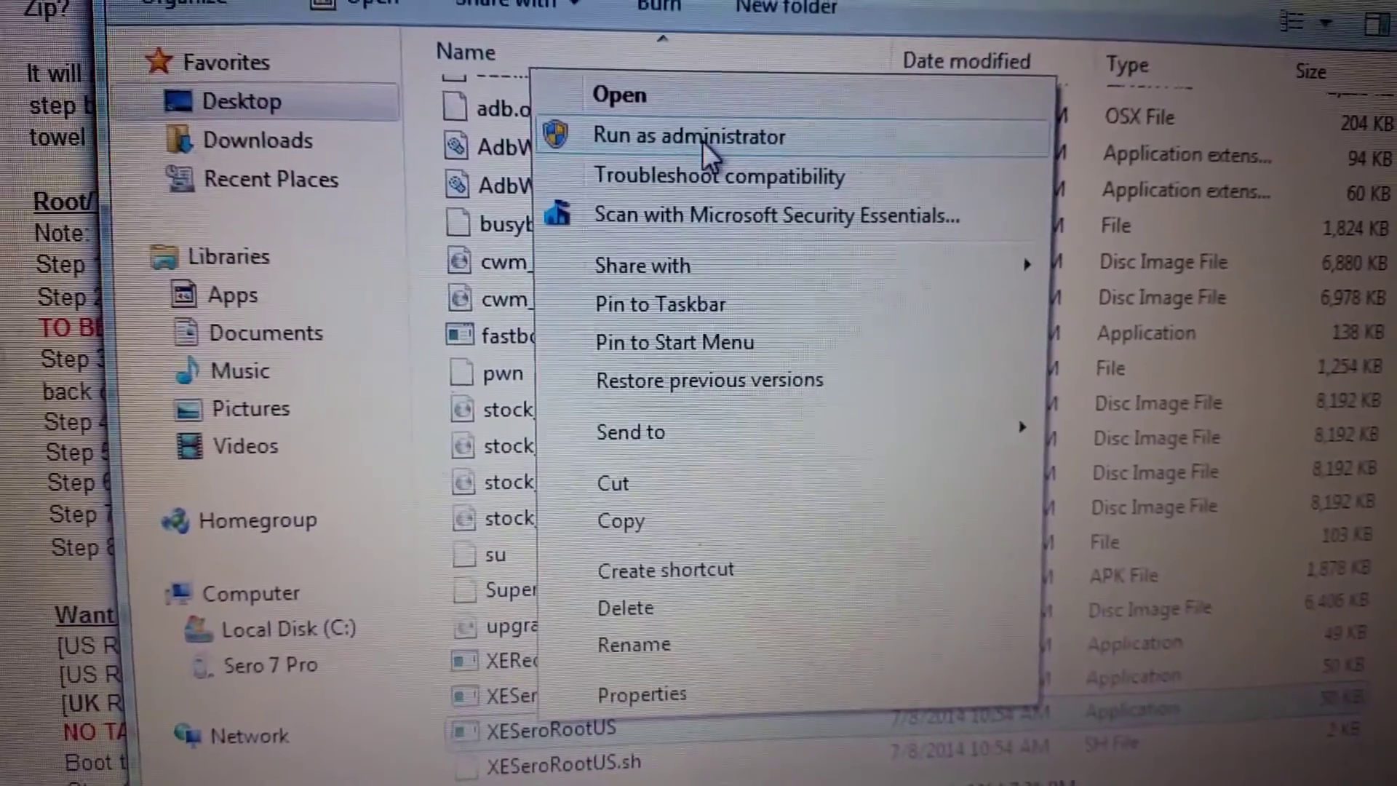
left_click(699, 101)
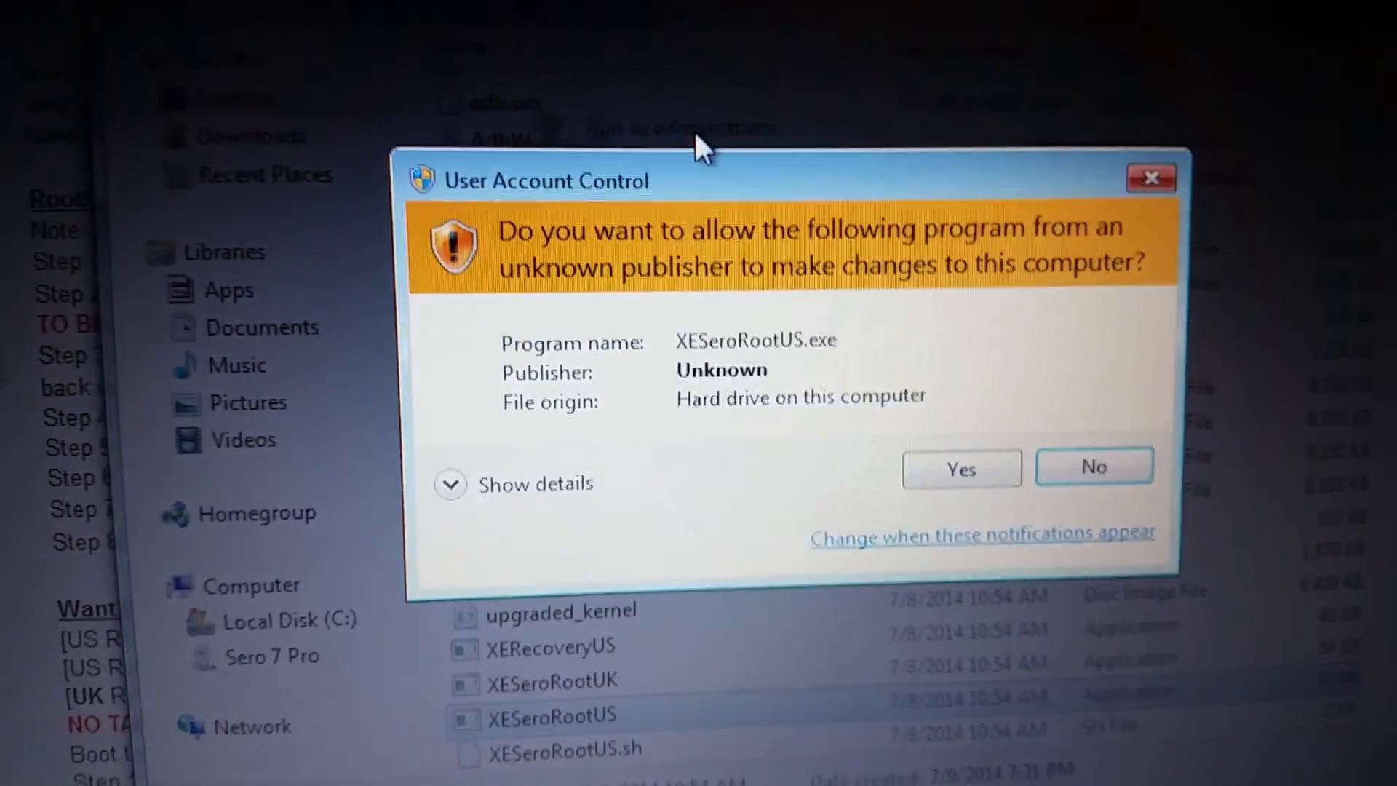
left_click(959, 467)
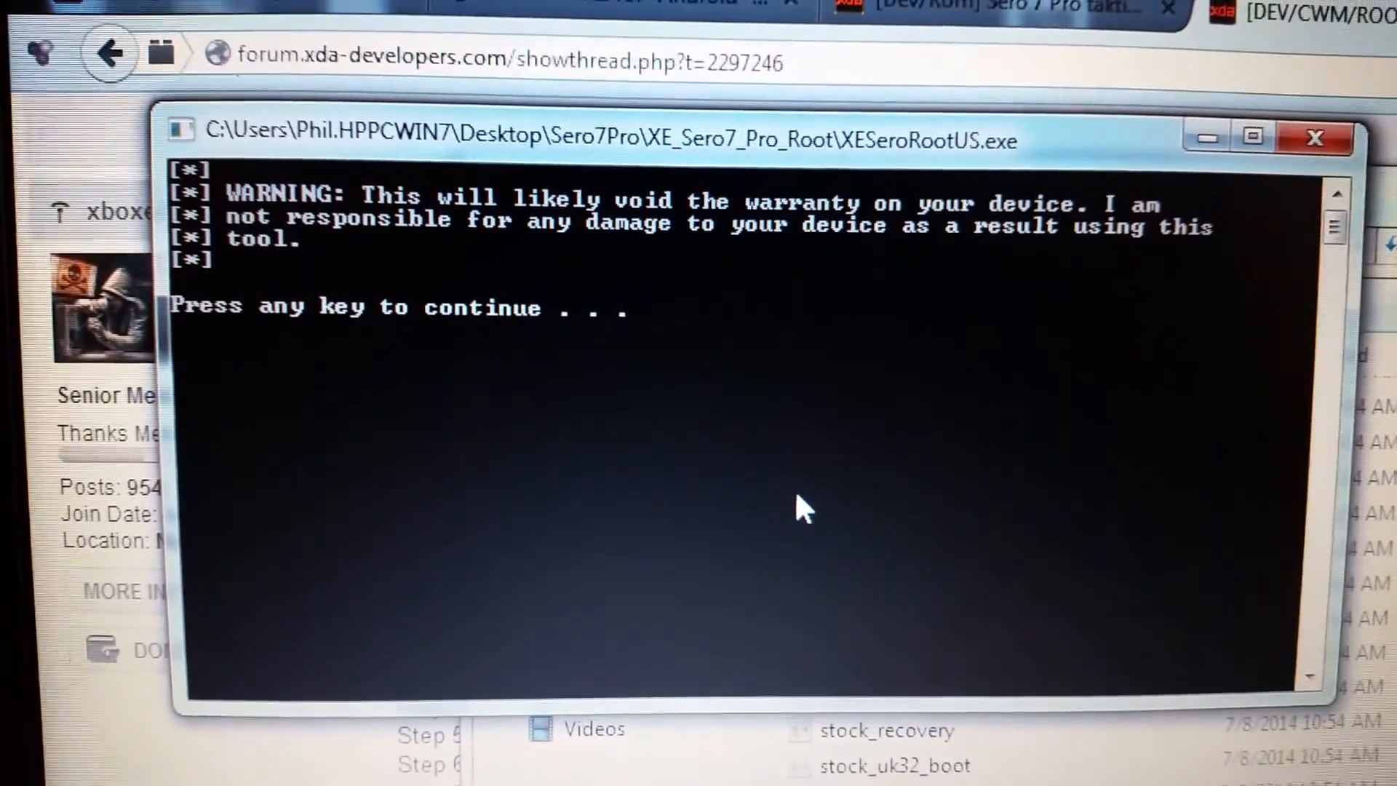
Continue the root script past its warranty warnings until Device Manager appears
key("Return")
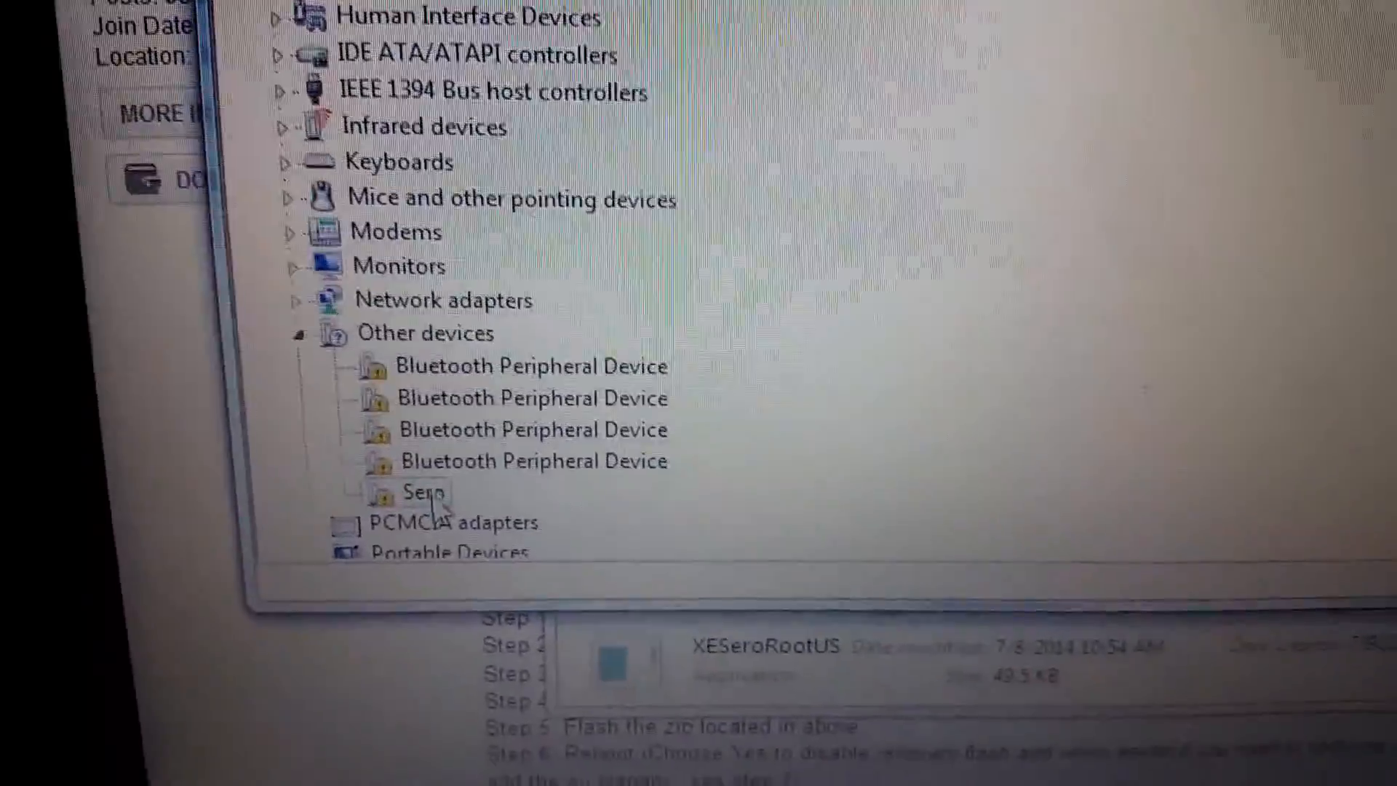
key("super+Right")
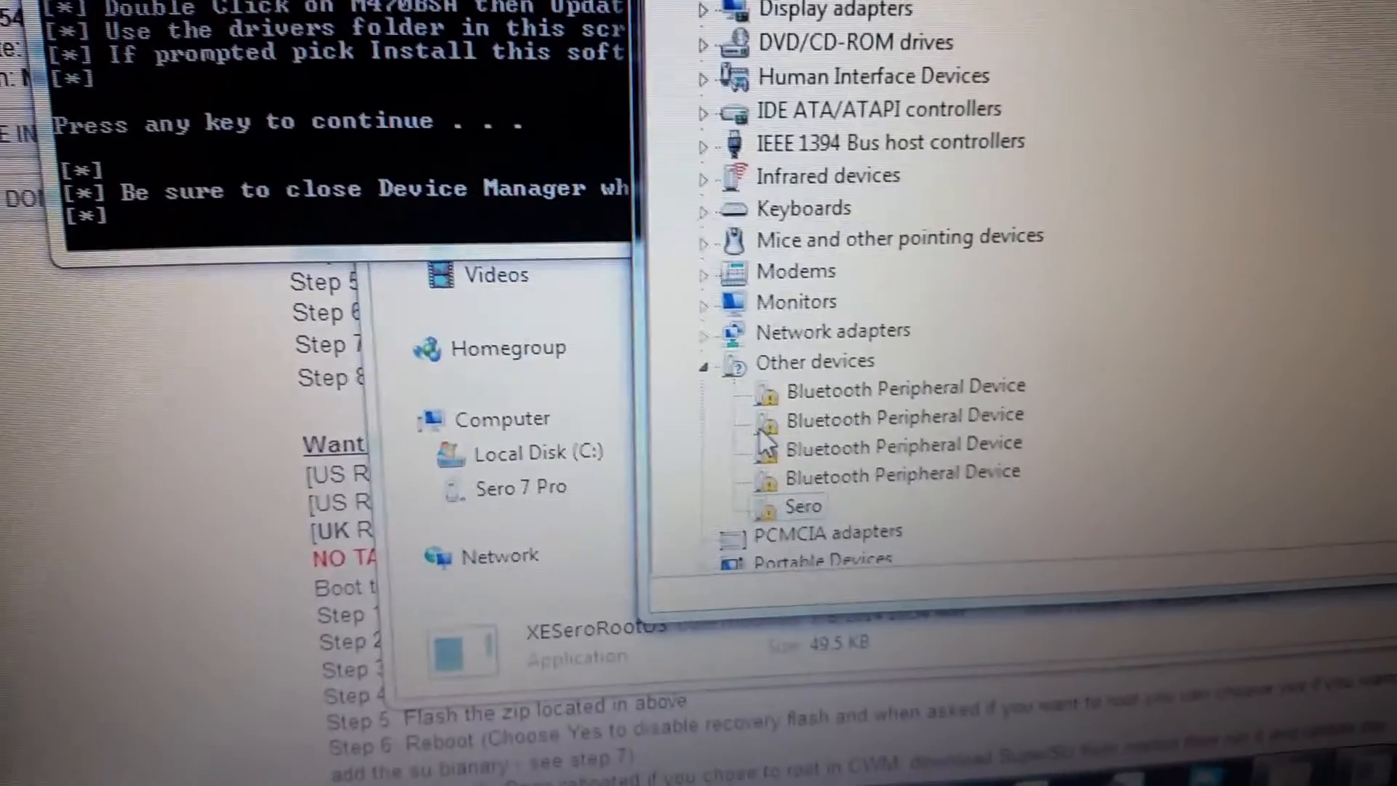
Start updating the Sero device driver manually and browse into the Sero7Pro folder on the Desktop
right_click(791, 522)
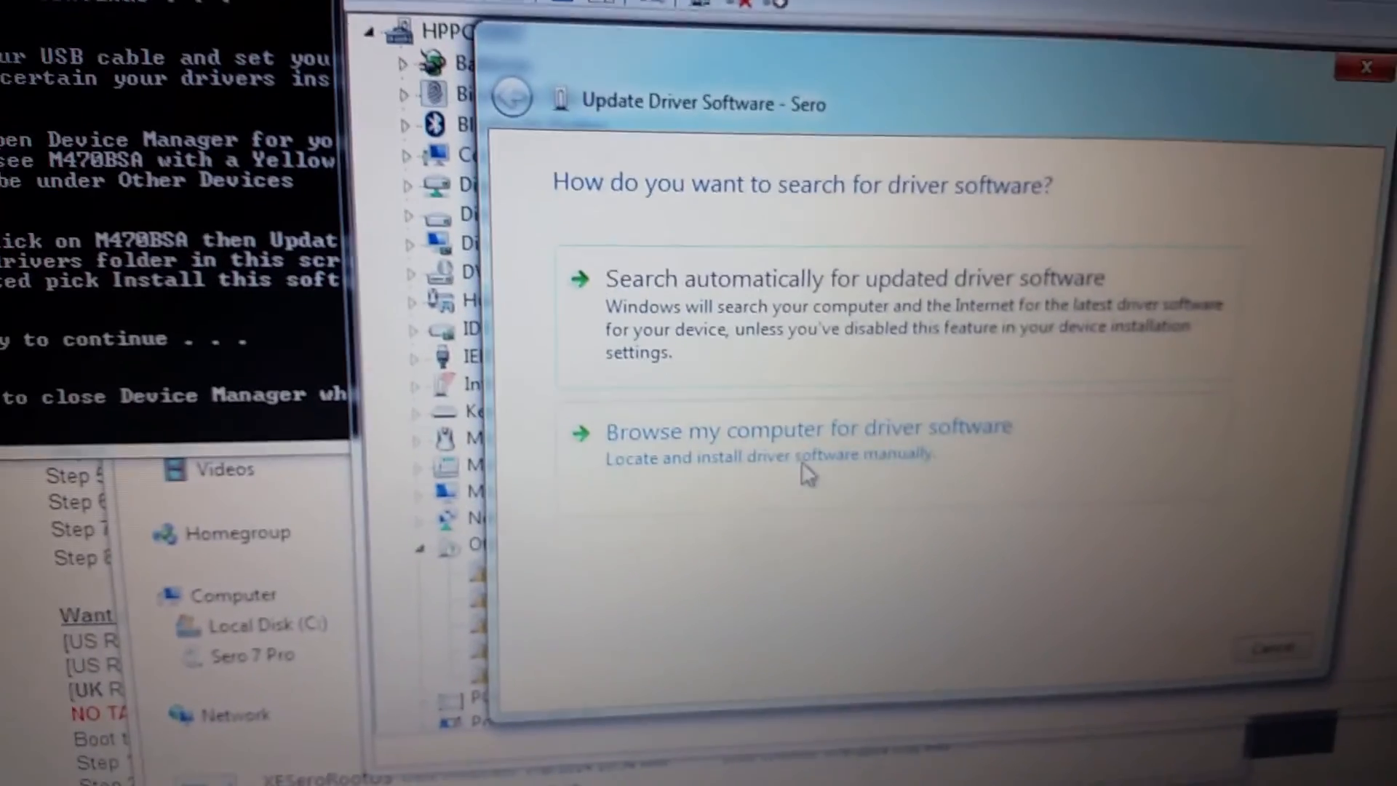
left_click(783, 461)
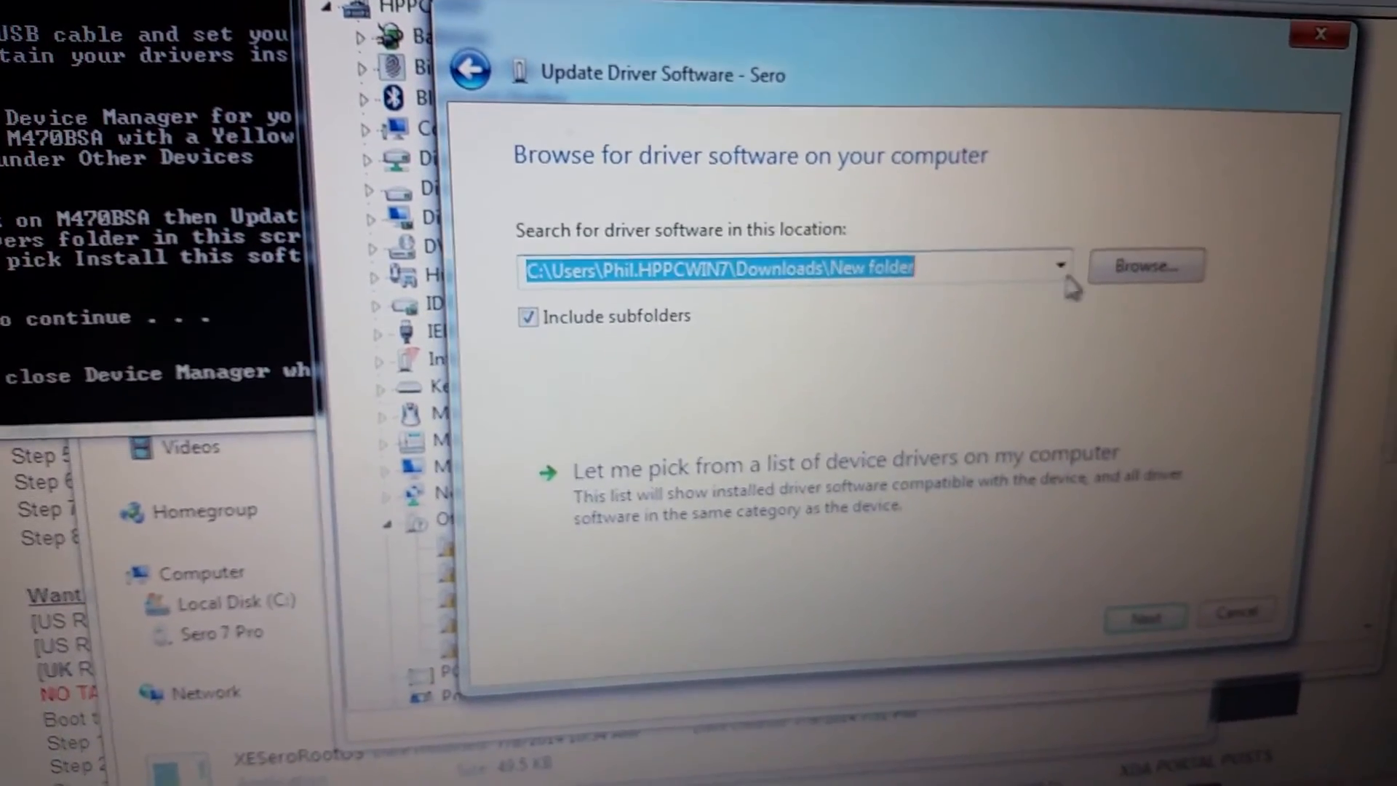
left_click(1159, 277)
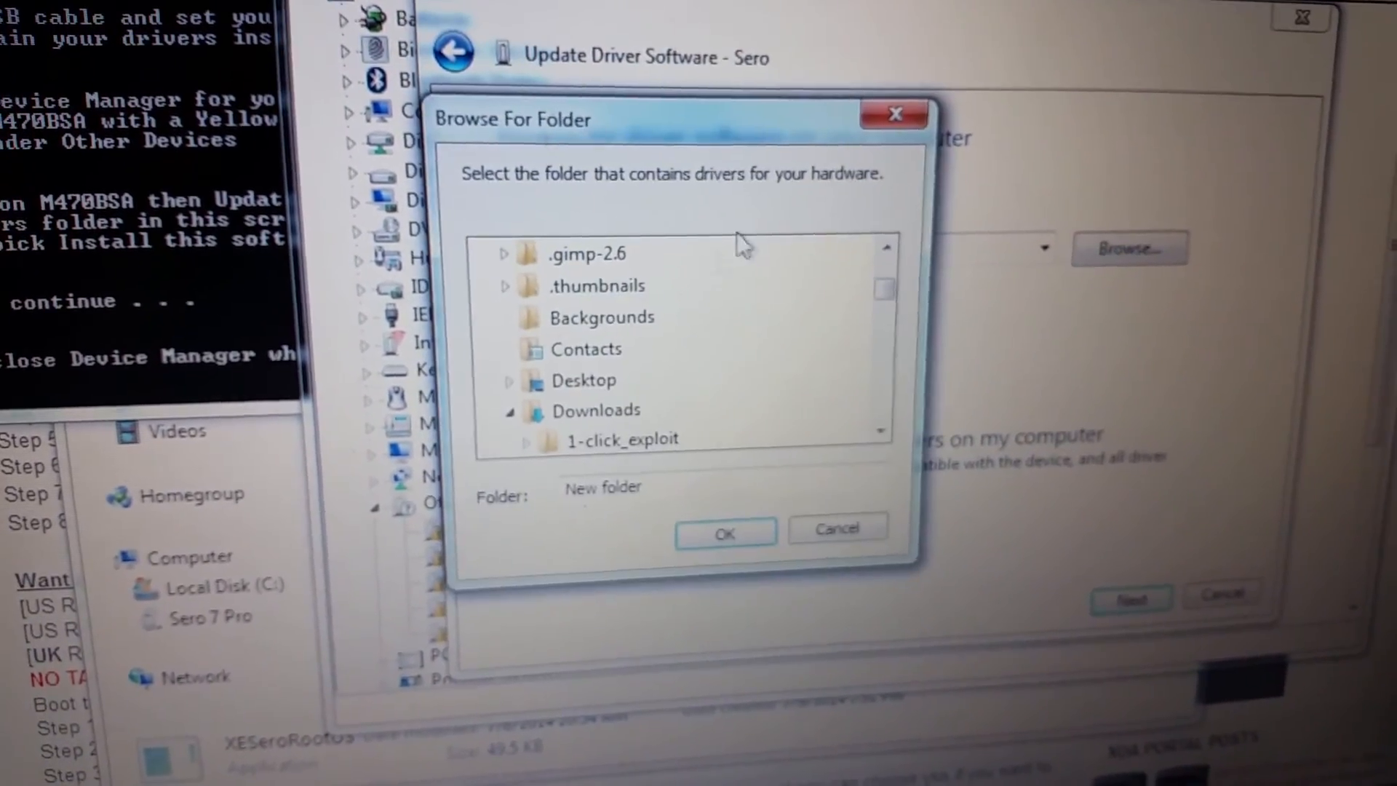
left_click(586, 384)
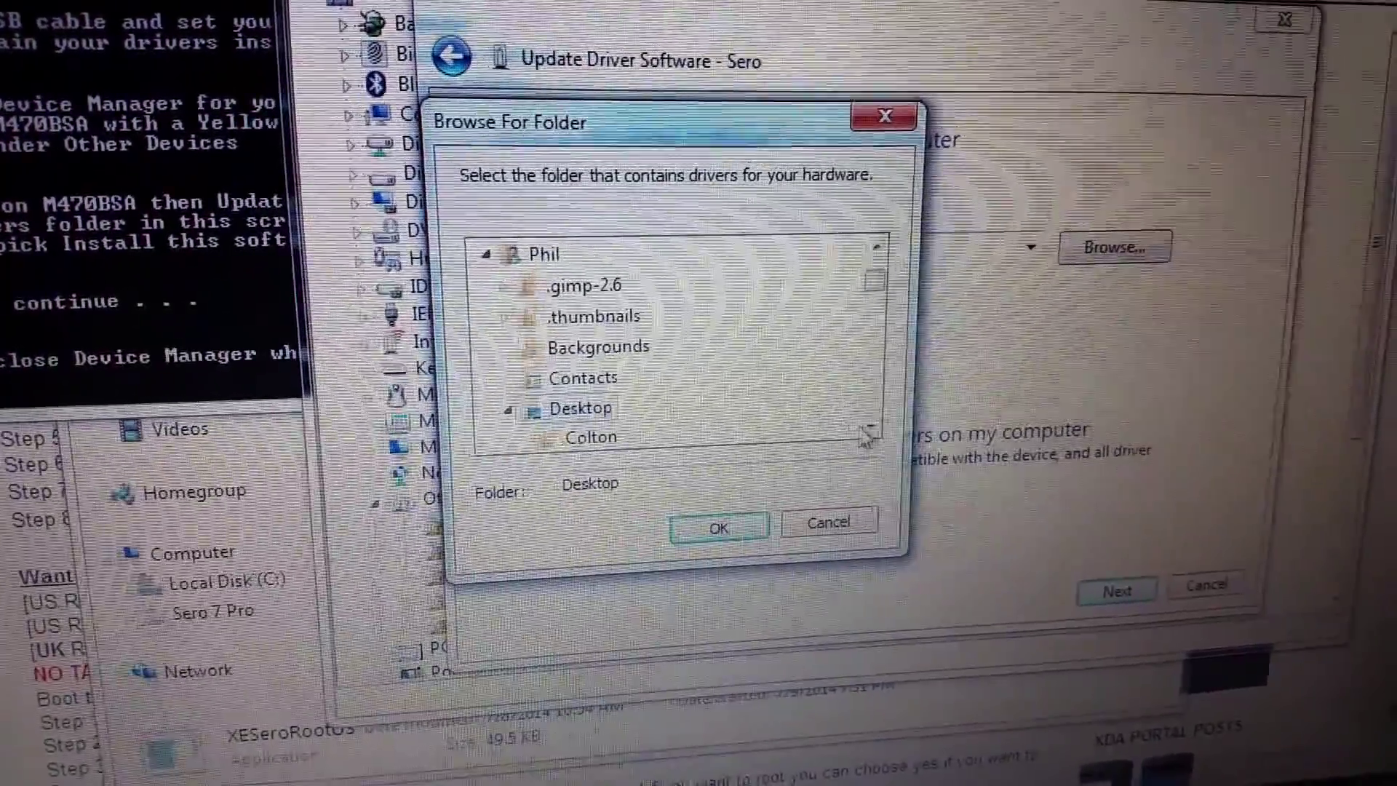
left_click(868, 435)
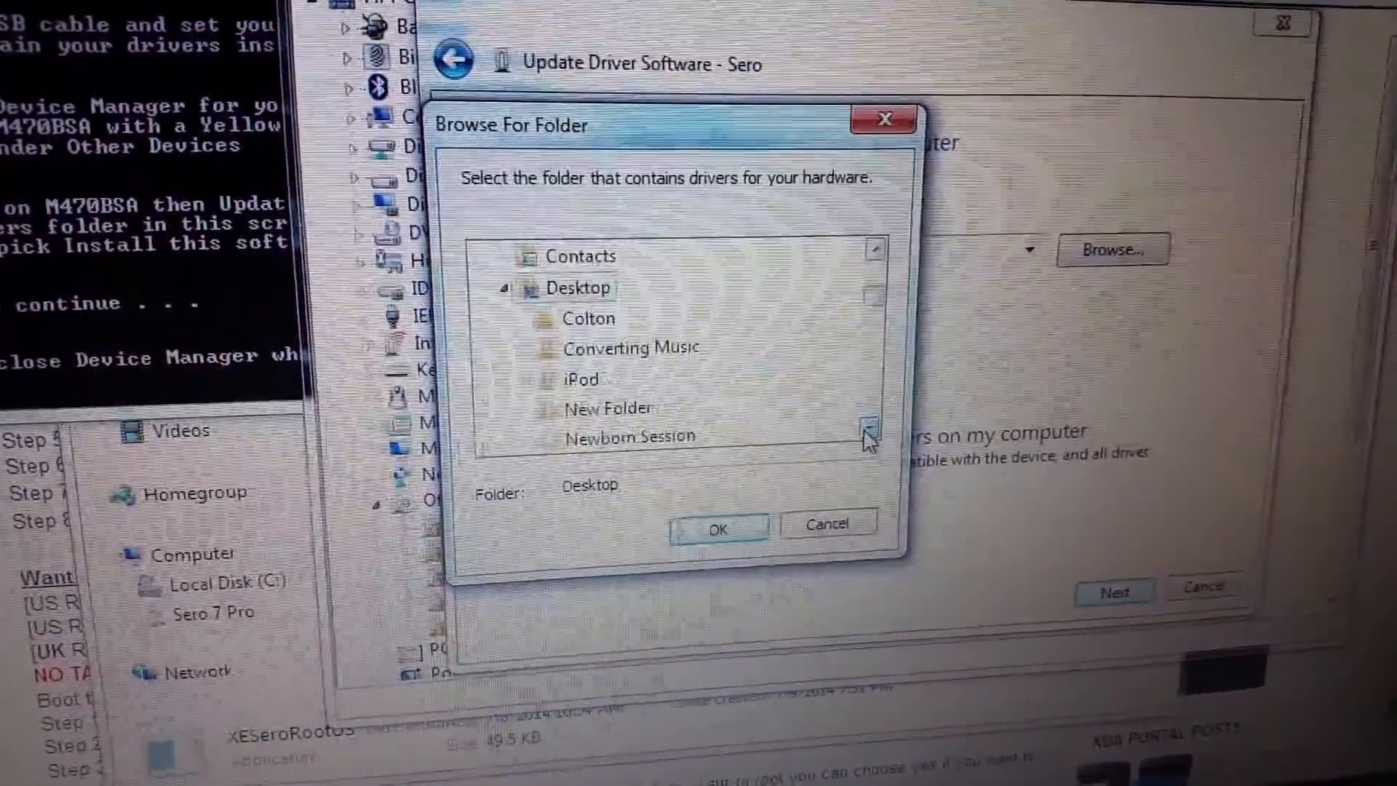
left_click(868, 434)
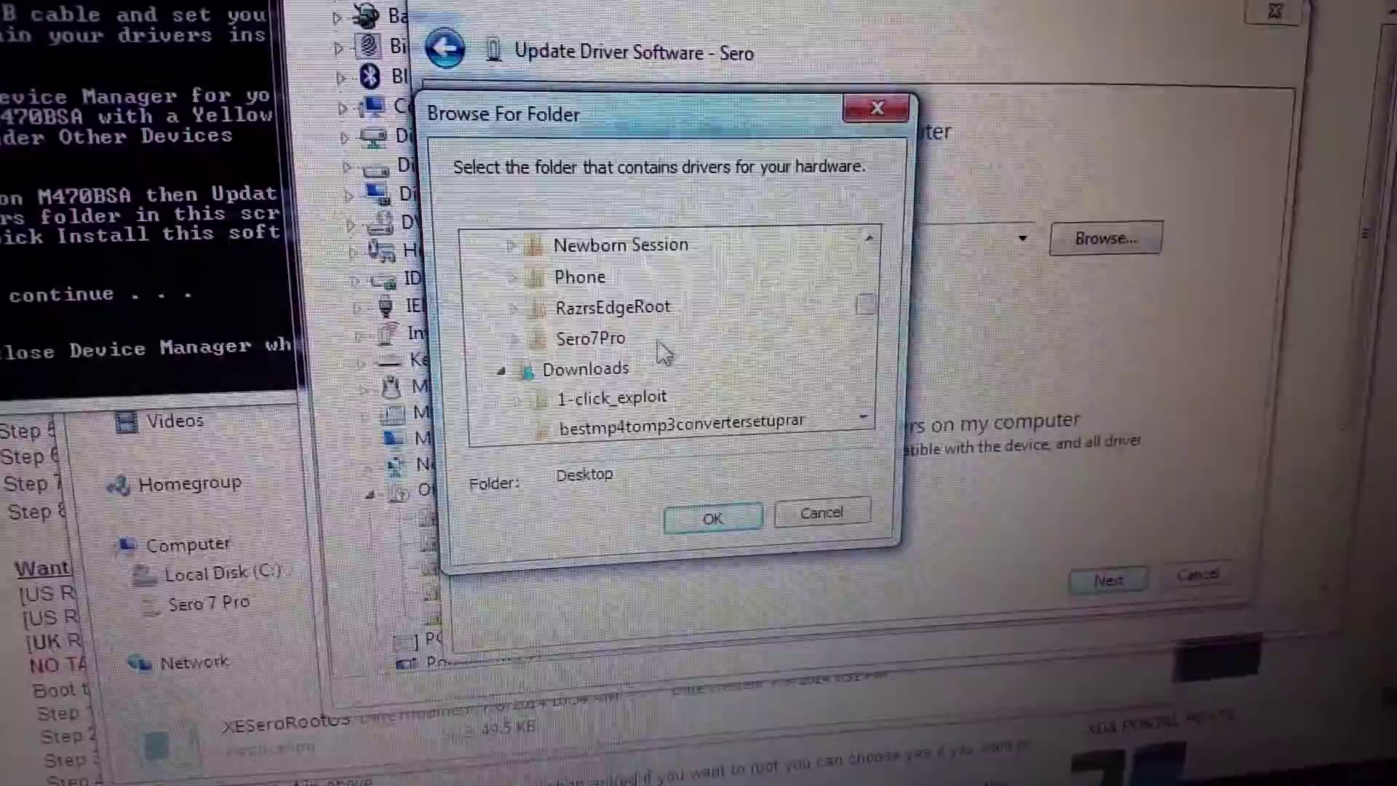
left_click(593, 341)
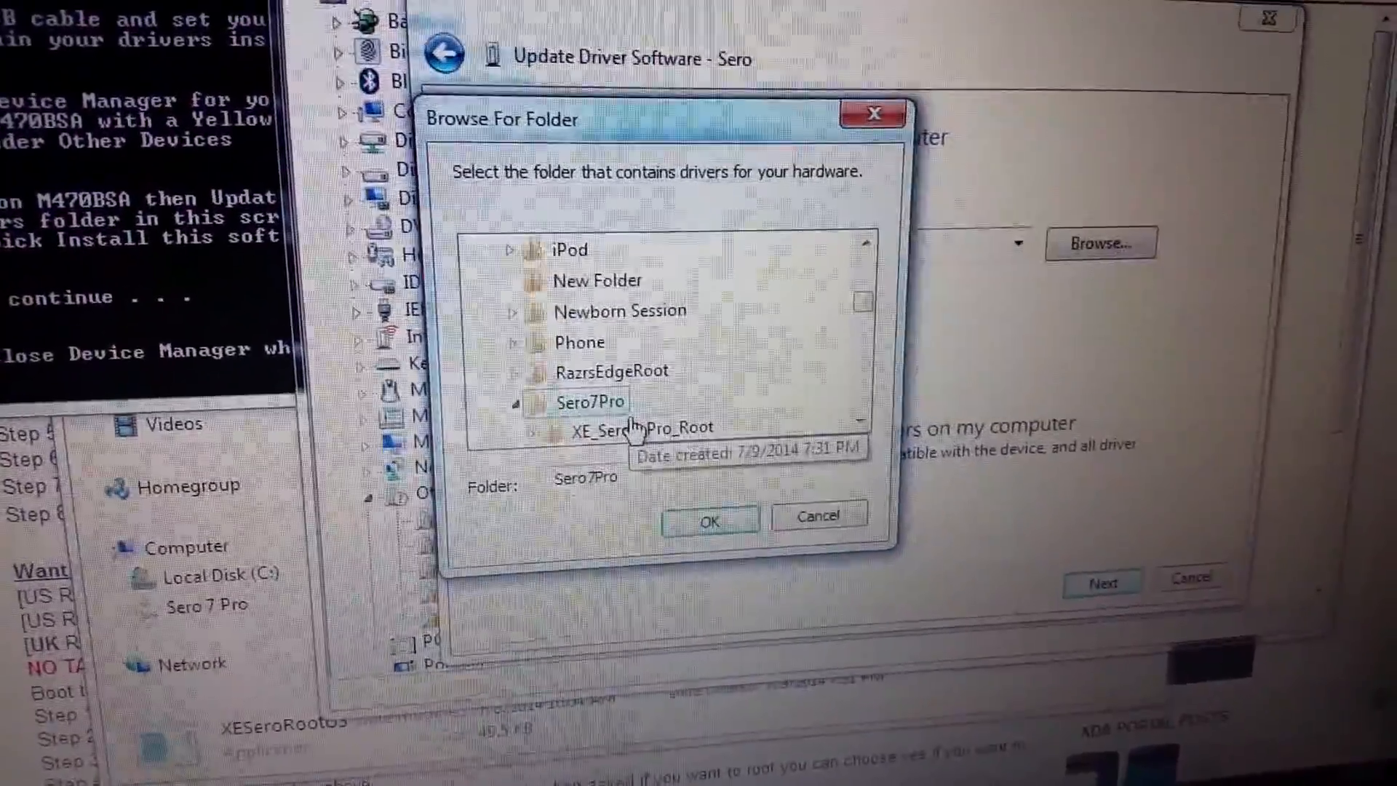
Choose XE_Sero7_Pro_Root's usbdriver folder as the driver location and begin installation
left_click(644, 427)
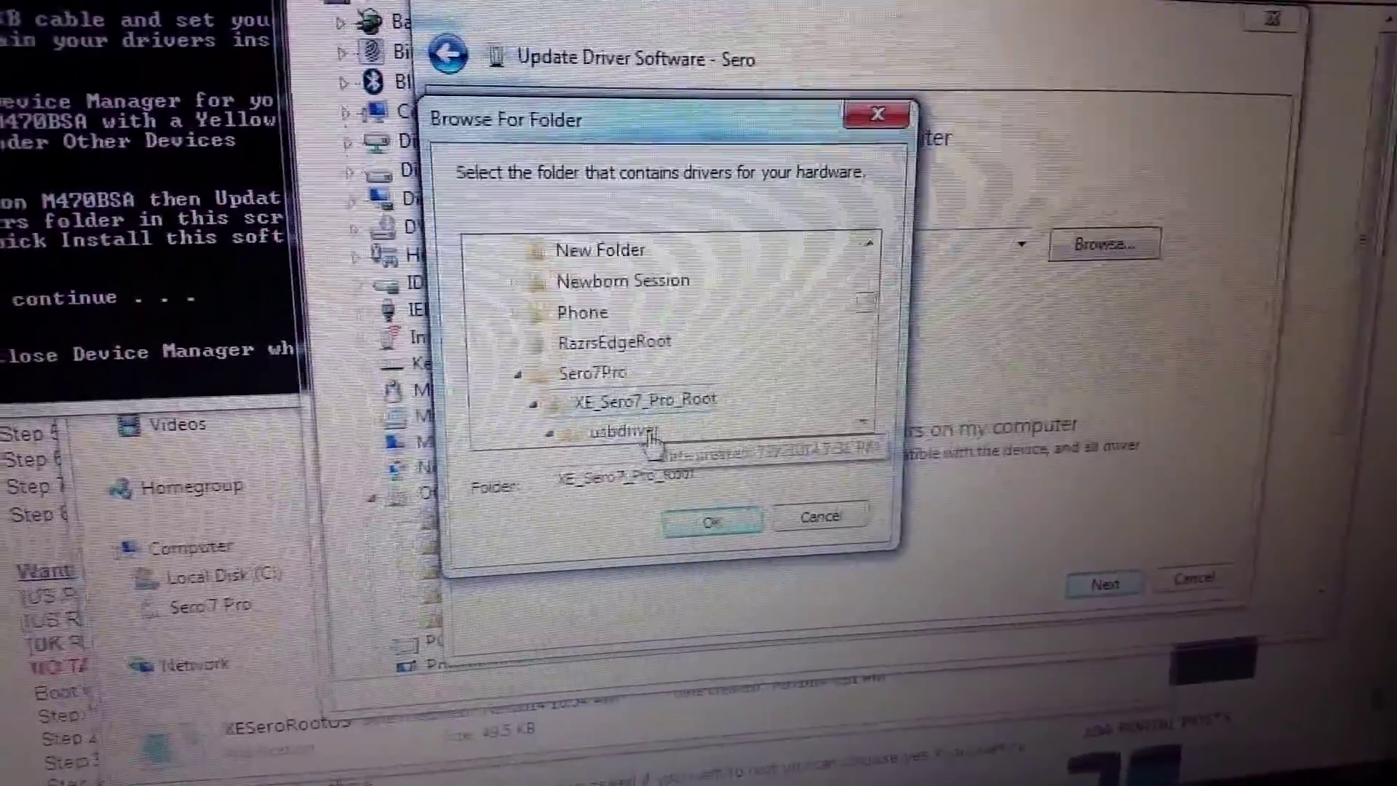
left_click(628, 430)
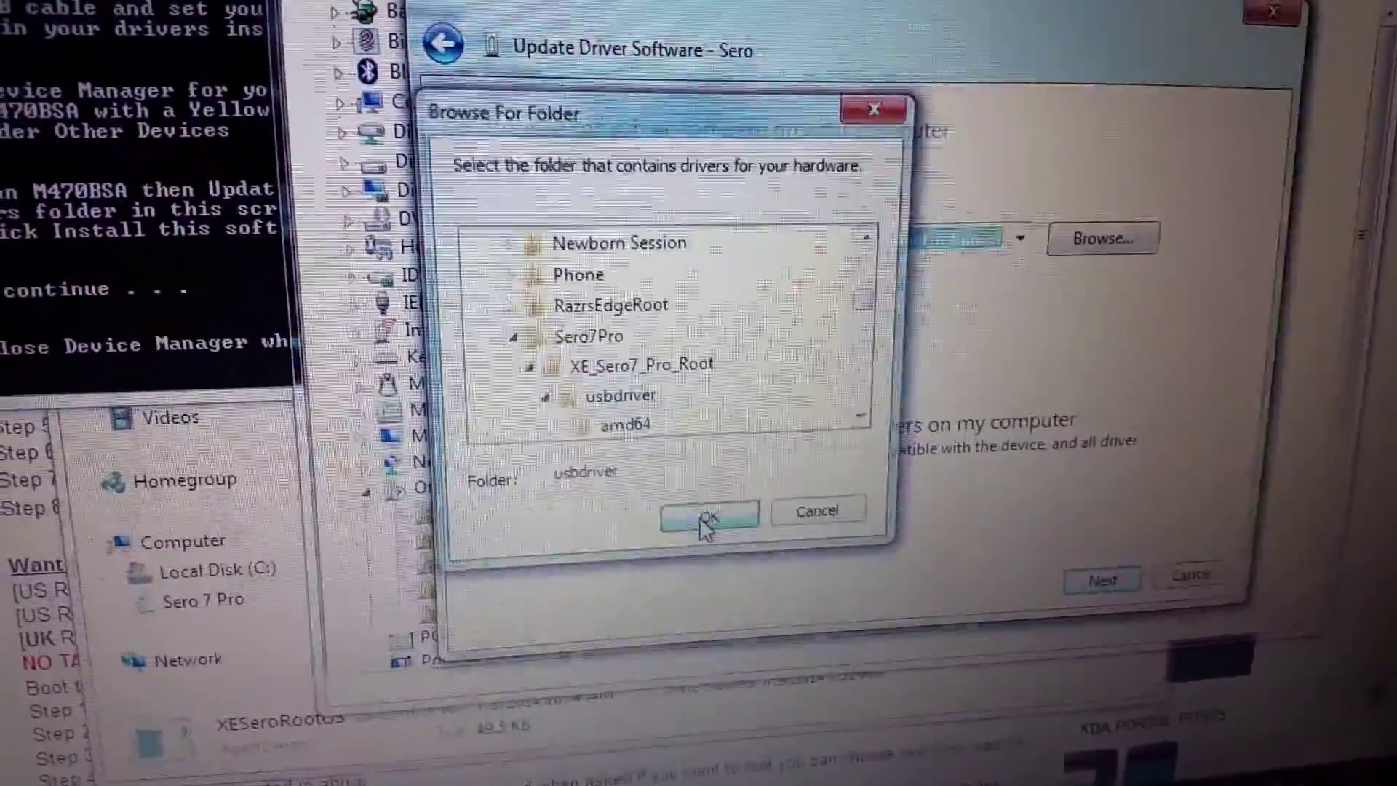
left_click(699, 511)
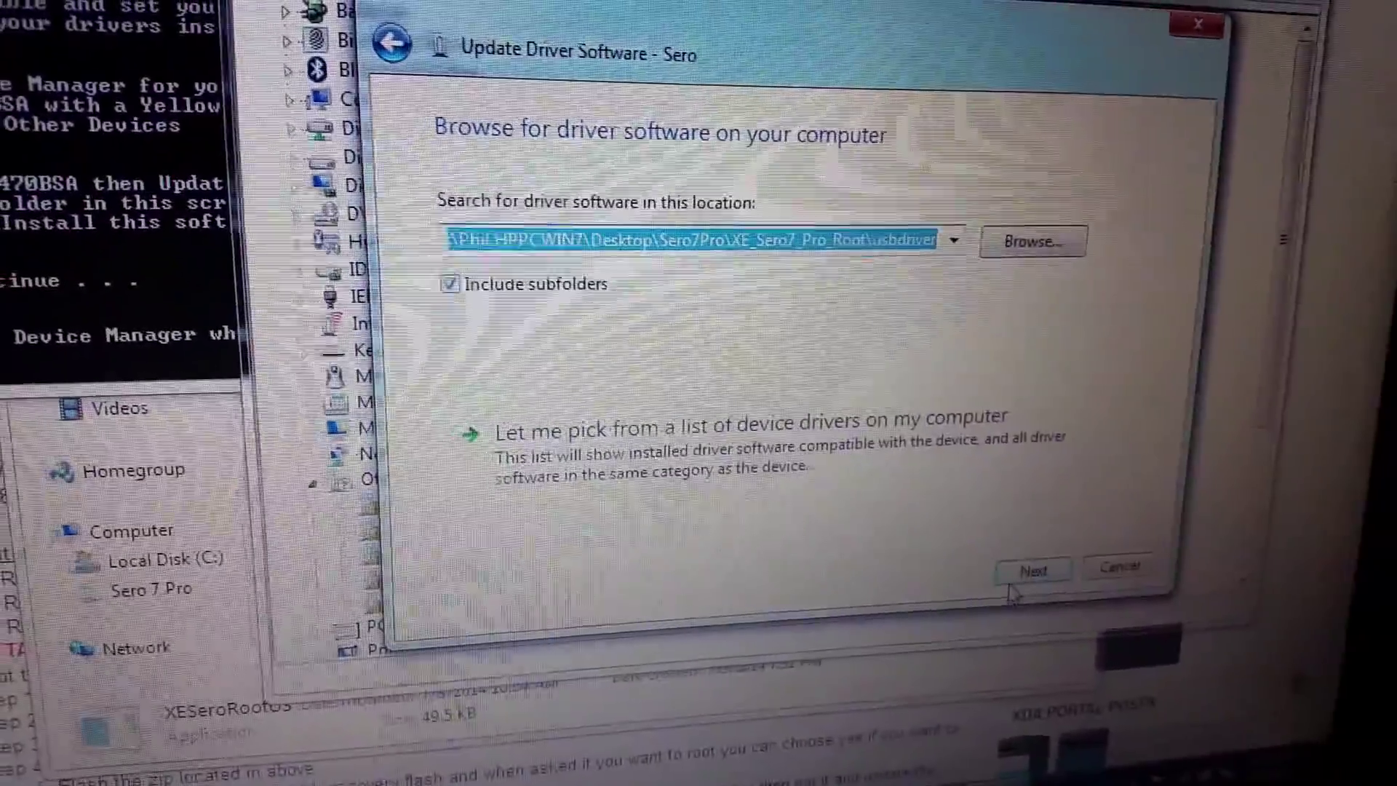
left_click(1035, 569)
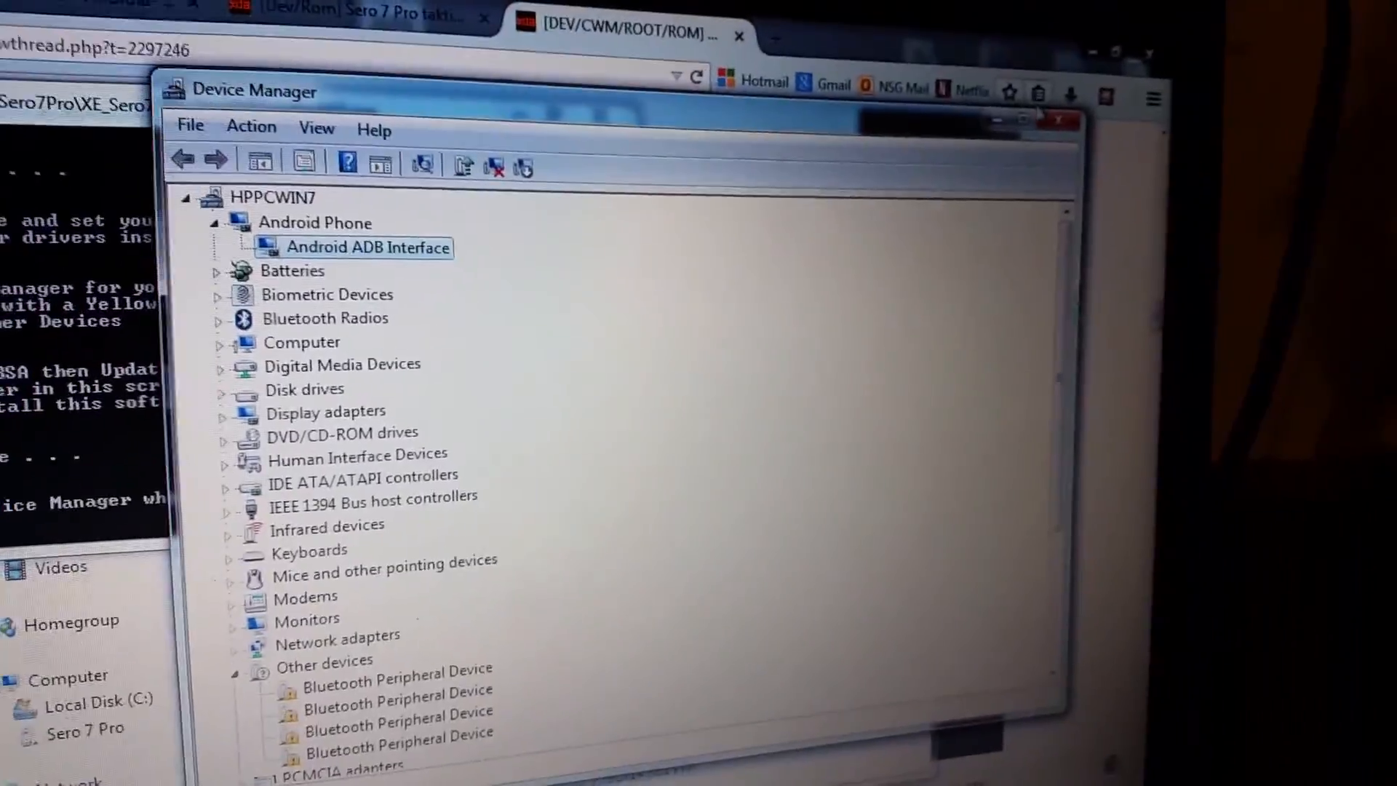
Close Device Manager once the Android ADB Interface driver is installed
left_click(1059, 128)
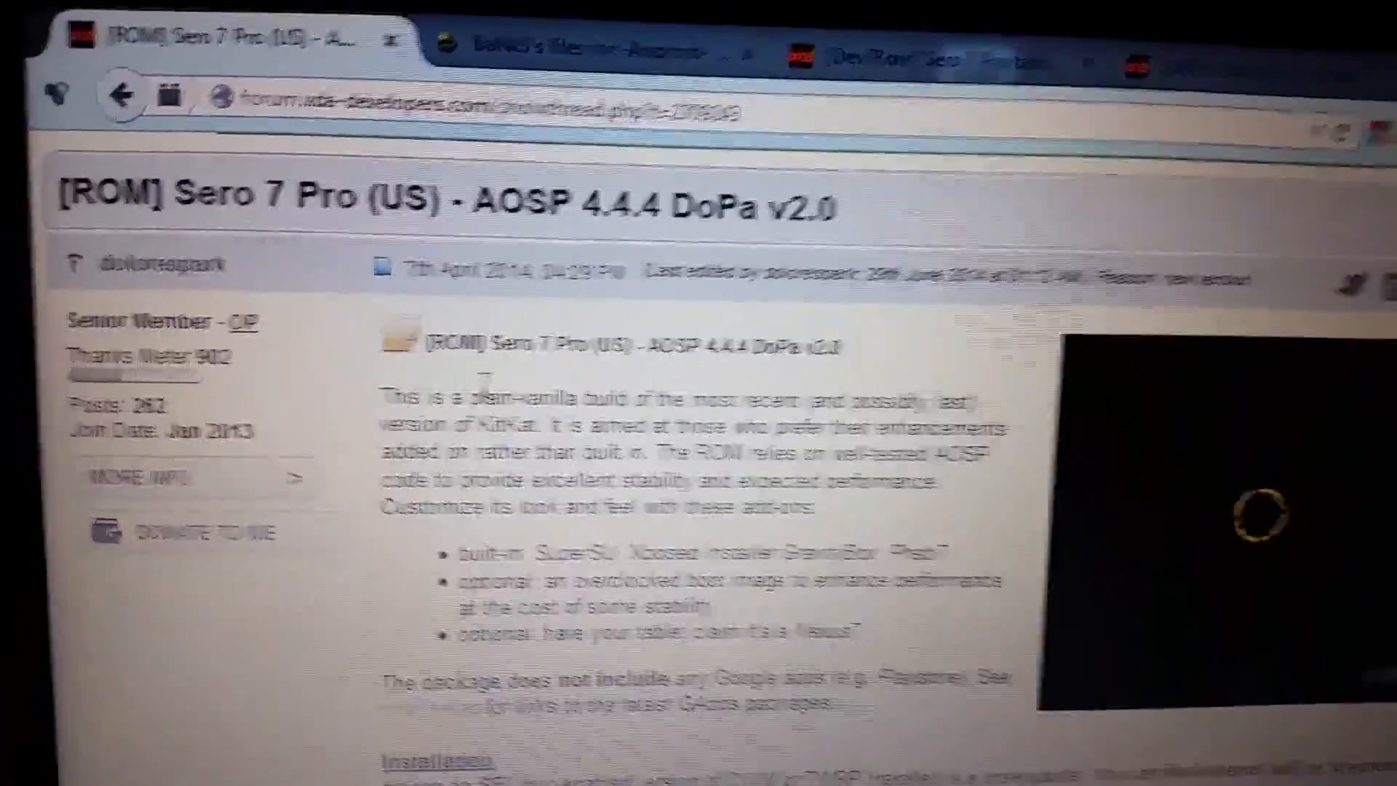
scroll(429, 311, "down", 3)
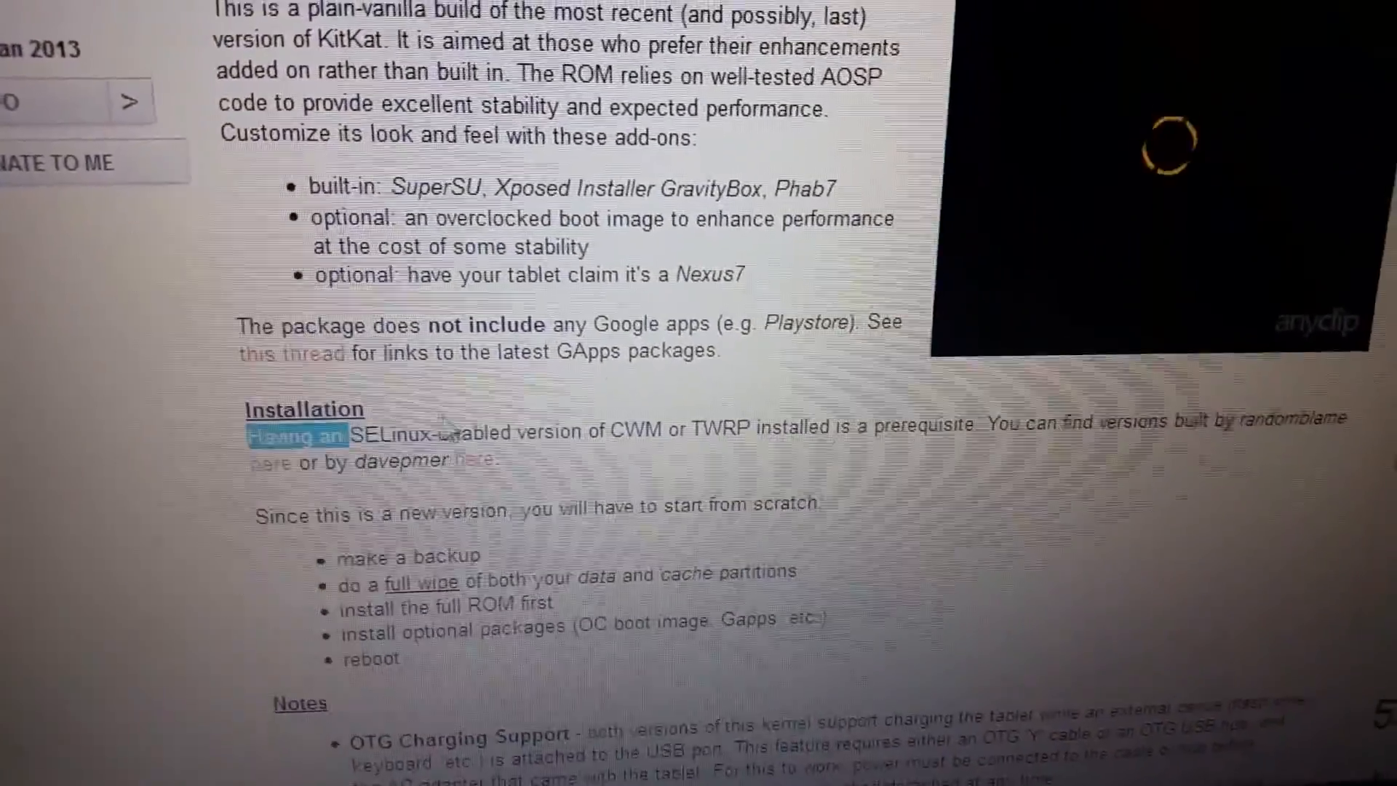
Highlight the SELinux-enabled CWM or TWRP requirement in the DoPa installation notes
left_click_drag(533, 438, 668, 467)
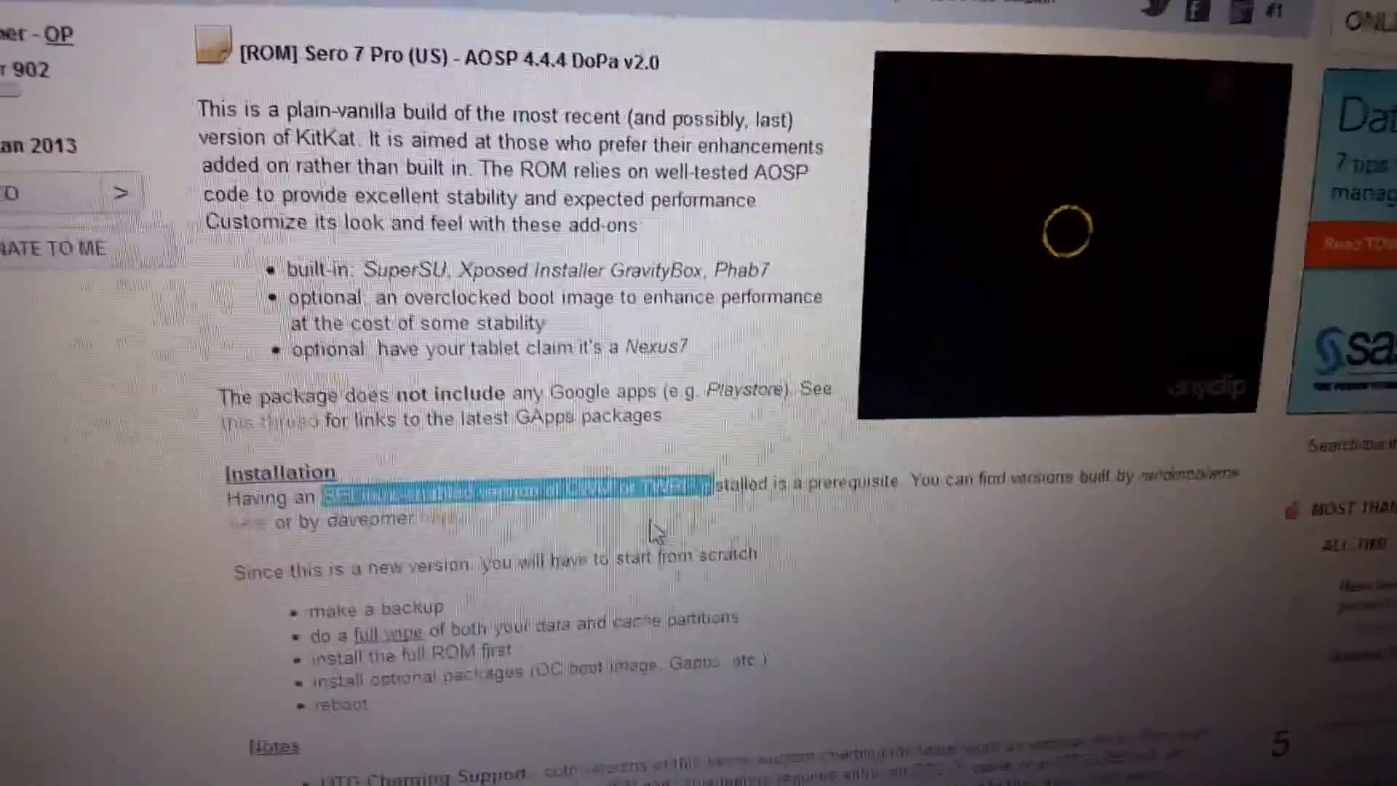
left_click(658, 526)
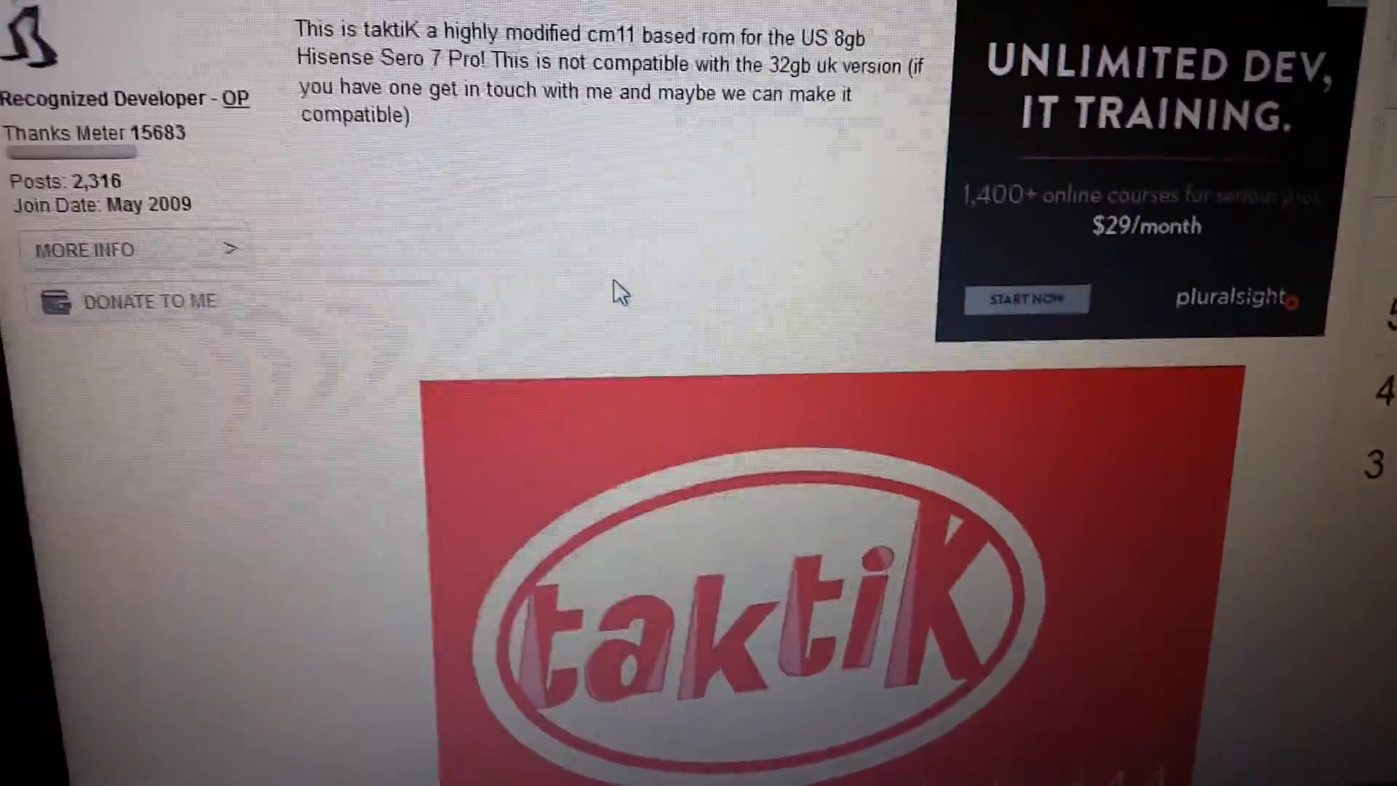
scroll(639, 301, "down", 2)
scroll(628, 324, "down", 1)
scroll(612, 350, "down", 2)
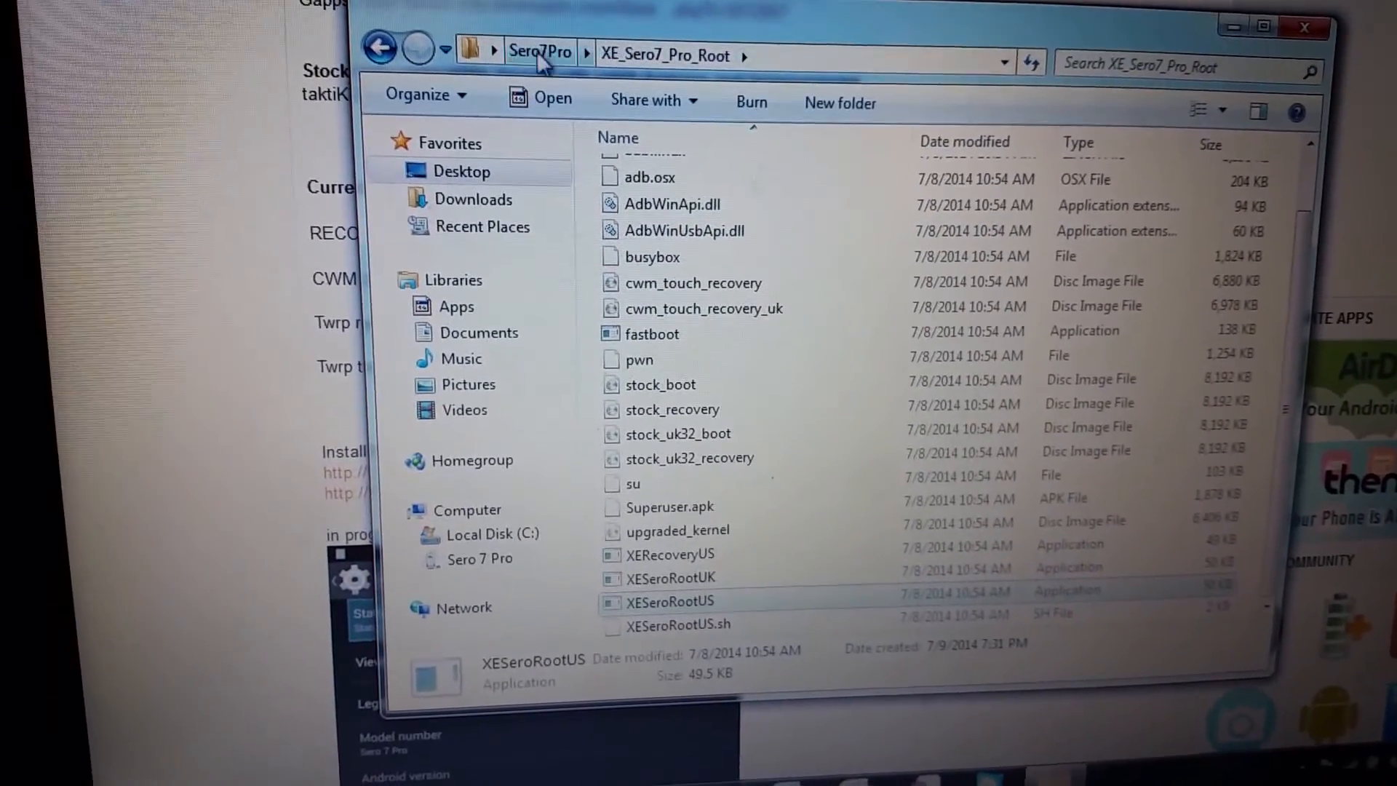
Review the CWM recovery zip in the Sero7Pro folder, then return to the AndroidFileHost GApps page
left_click(535, 54)
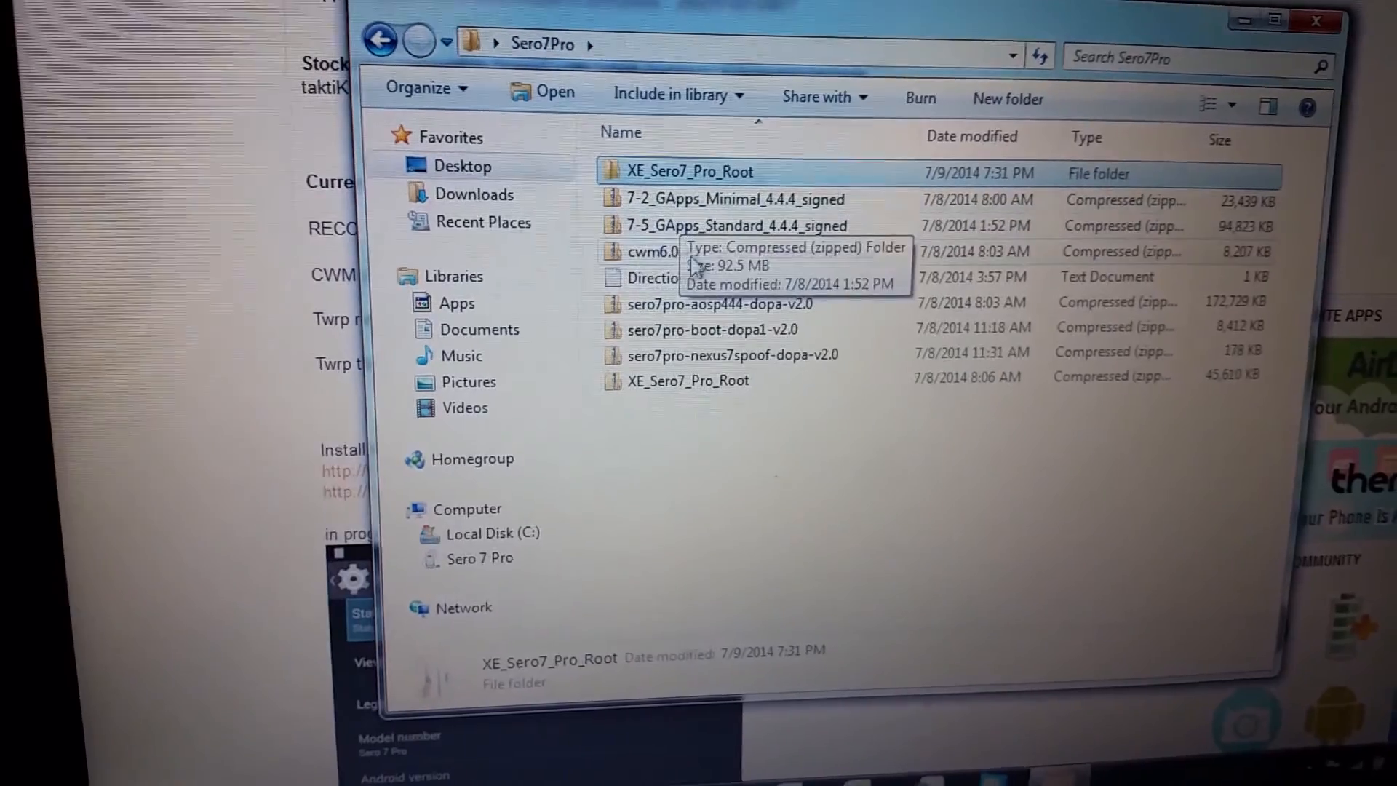
left_click(713, 261)
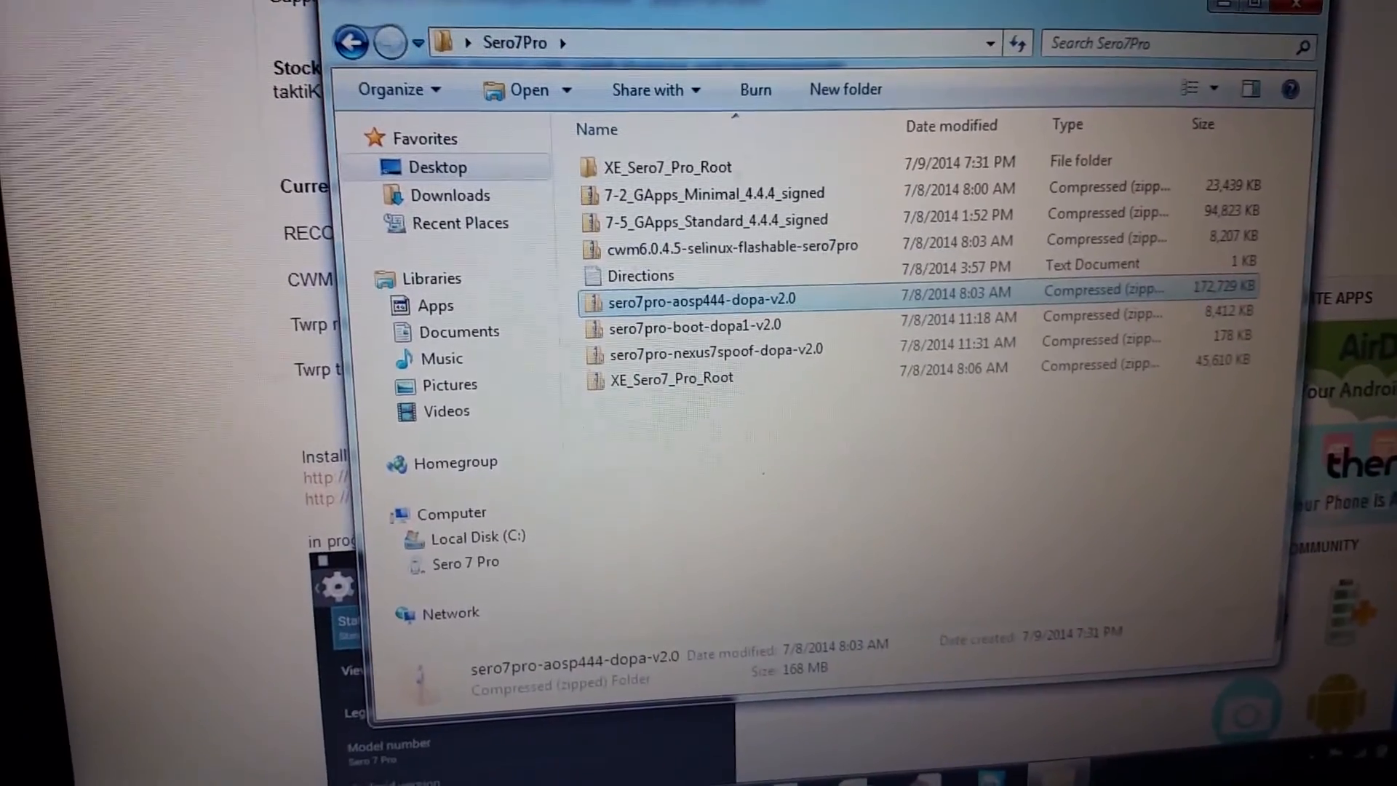
left_click(573, 75)
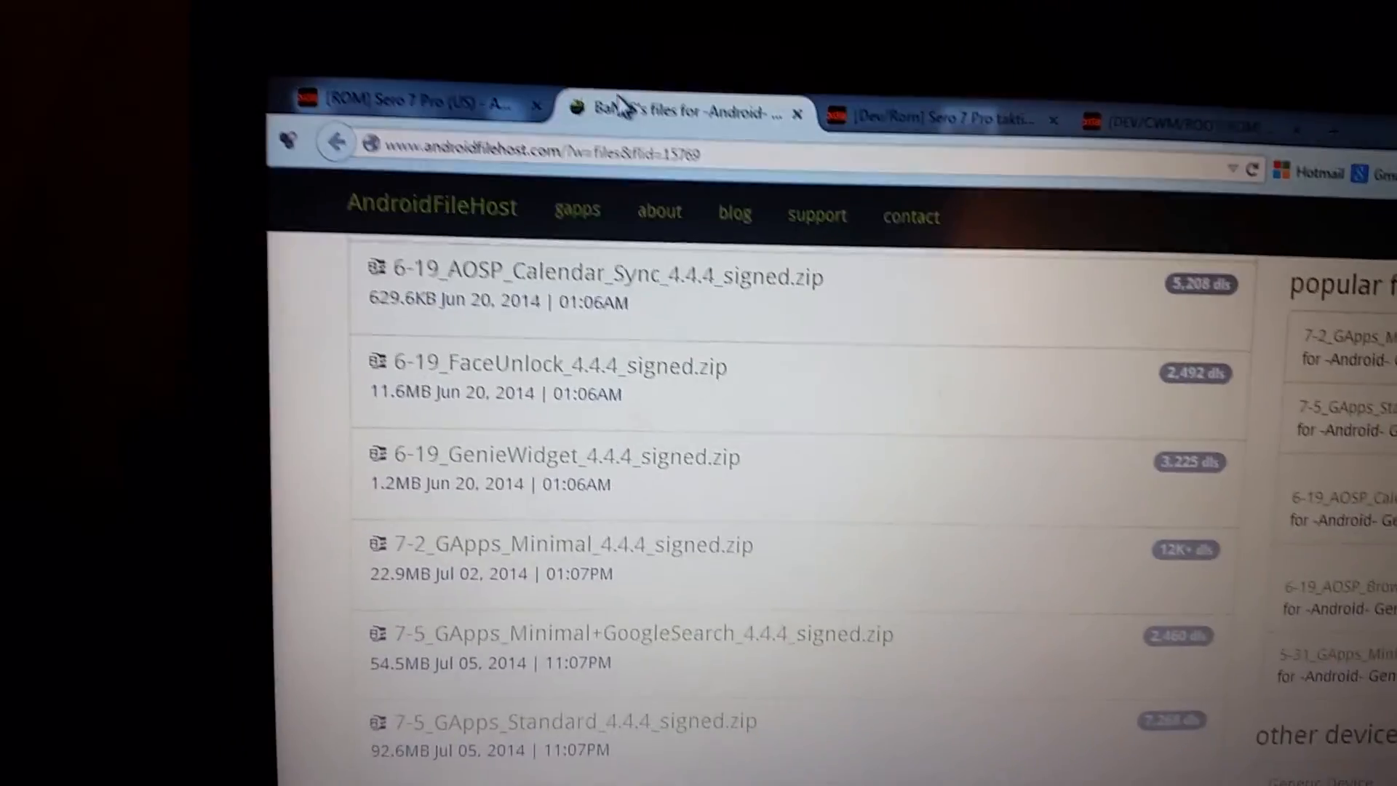
Switch back to the Sero 7 Pro AOSP 4.4.4 ROM thread
left_click(415, 104)
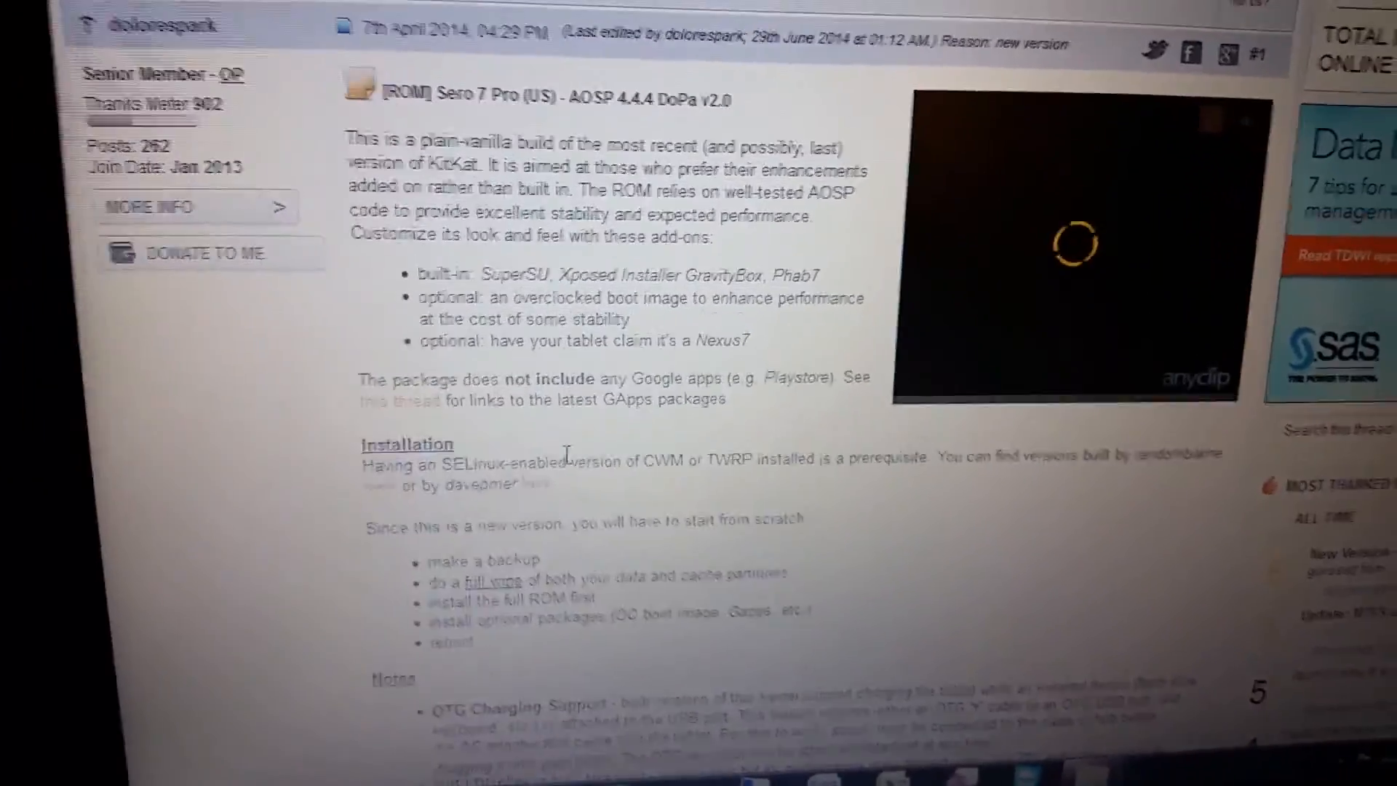
scroll(566, 455, "down", 10)
scroll(573, 465, "down", 2)
scroll(578, 473, "down", 2)
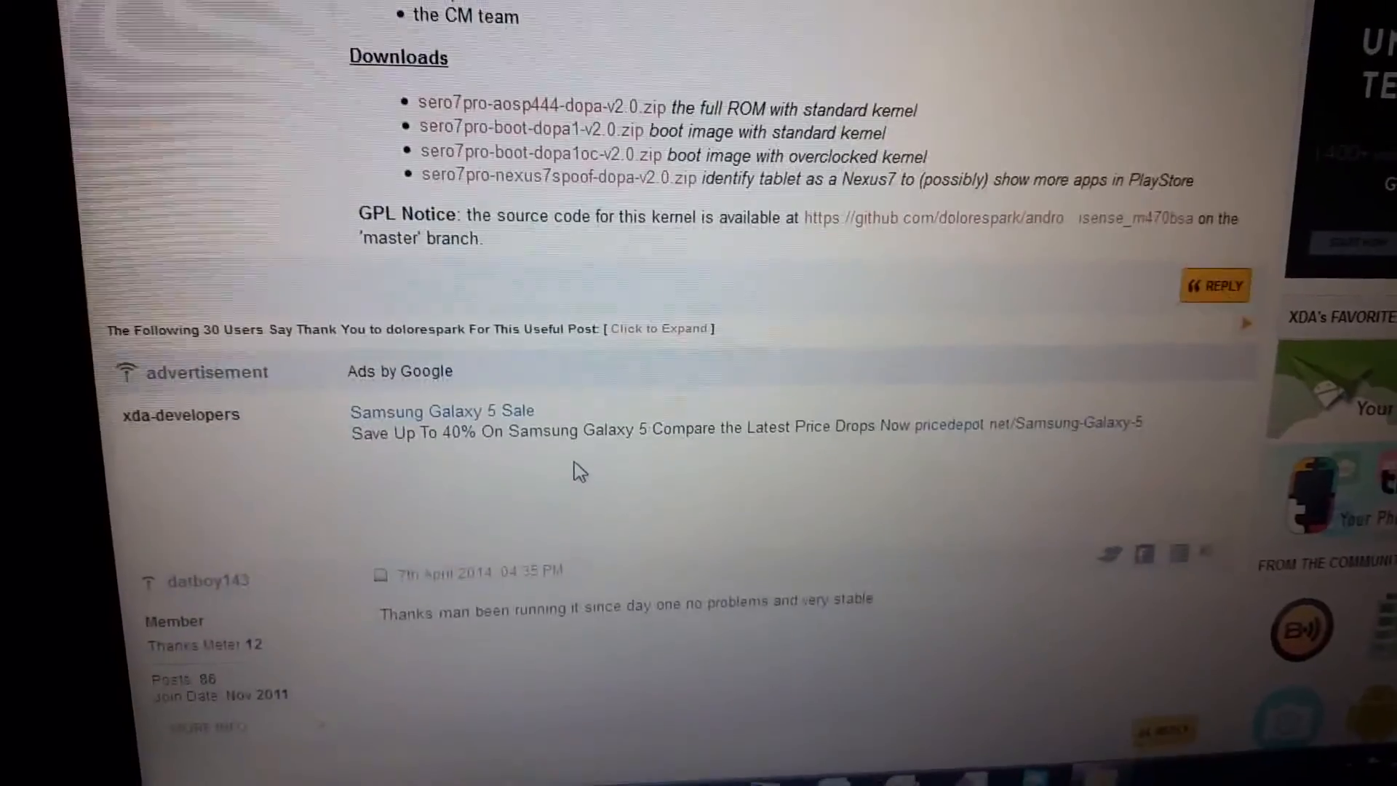
scroll(573, 475, "up", 1)
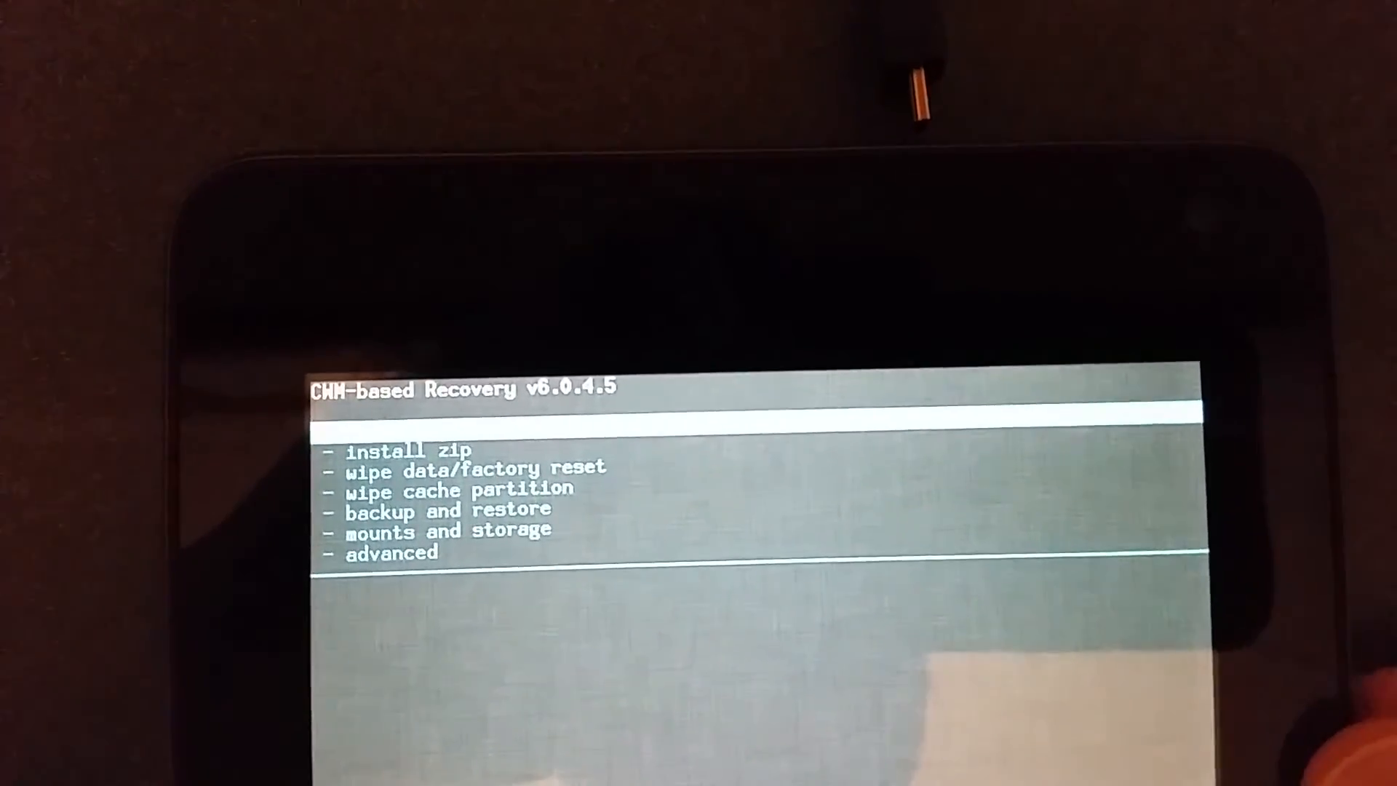
key("Down")
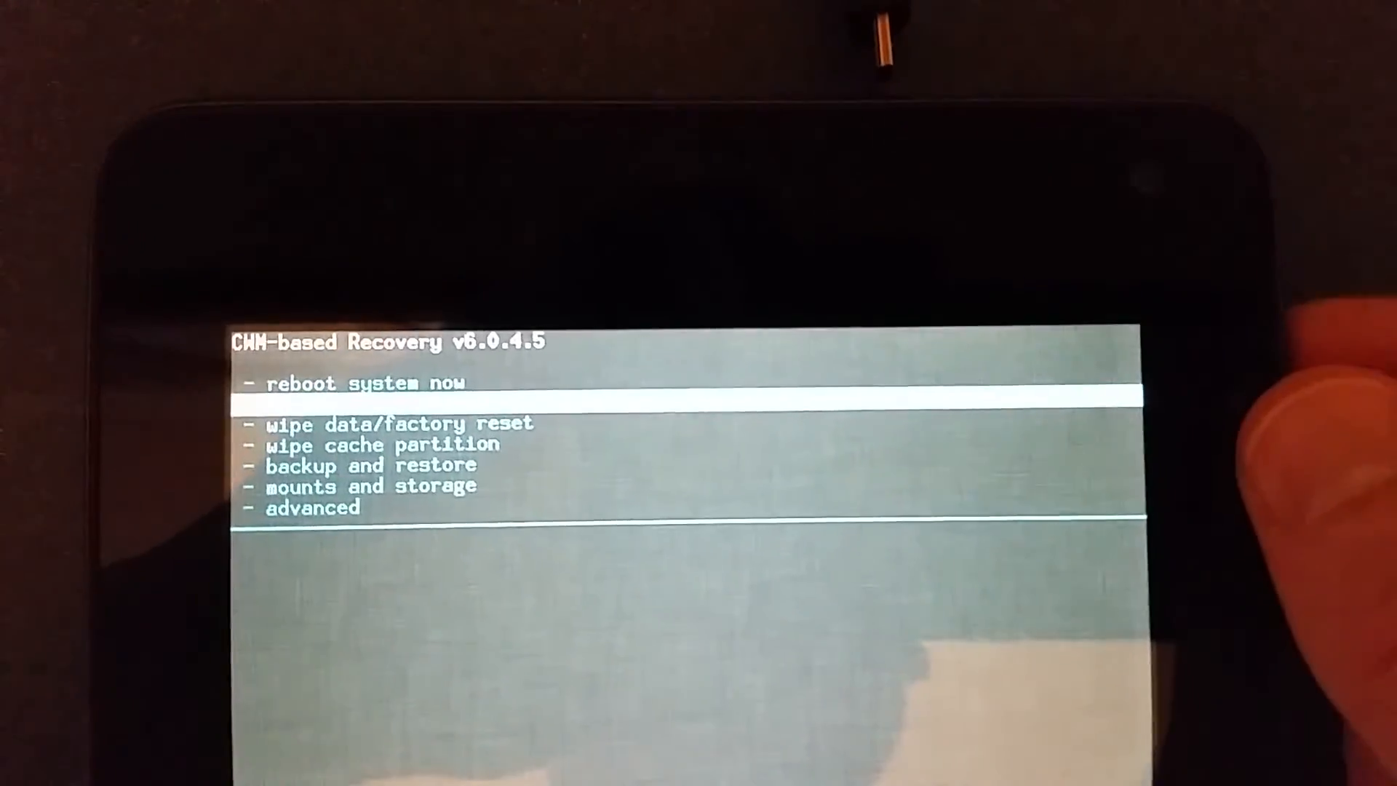
key("Up")
key("Down")
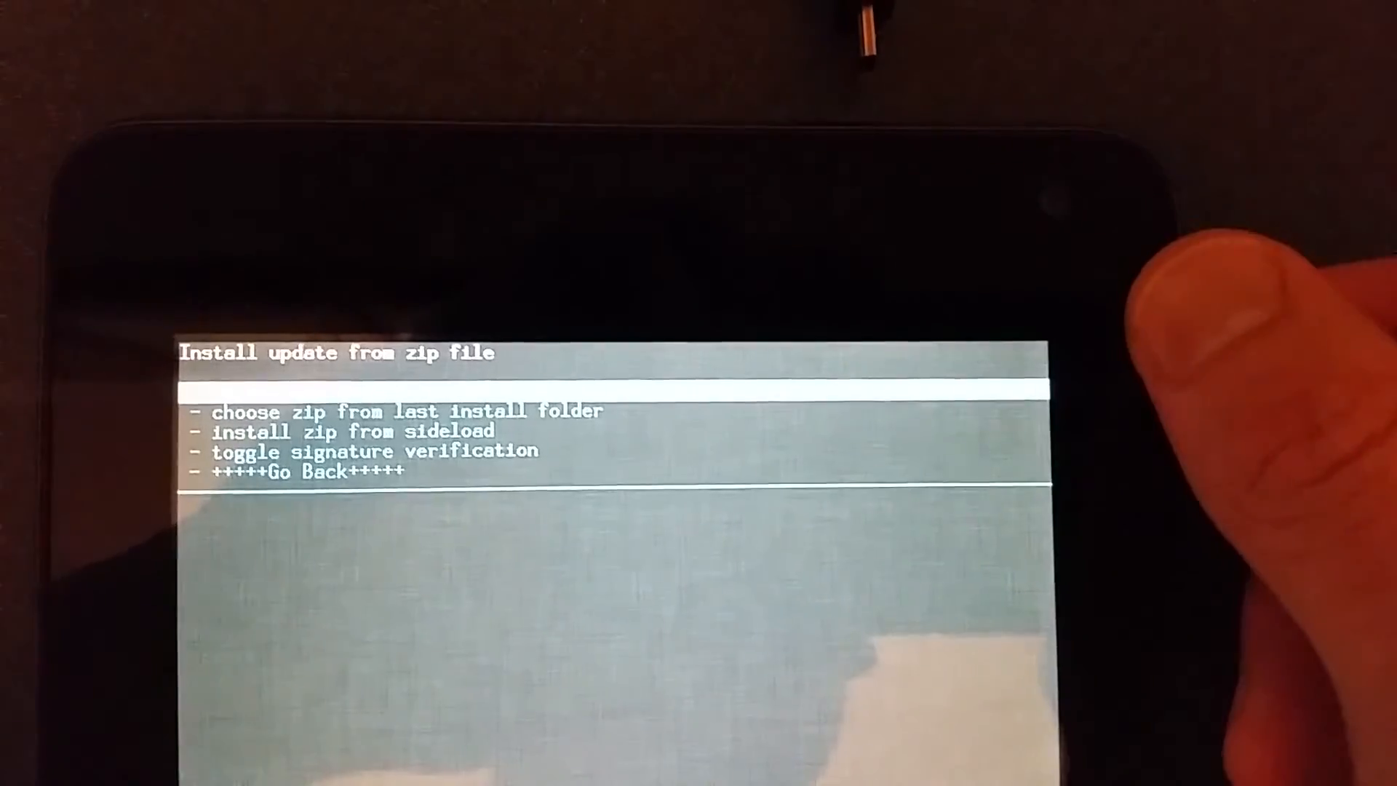
key("Return")
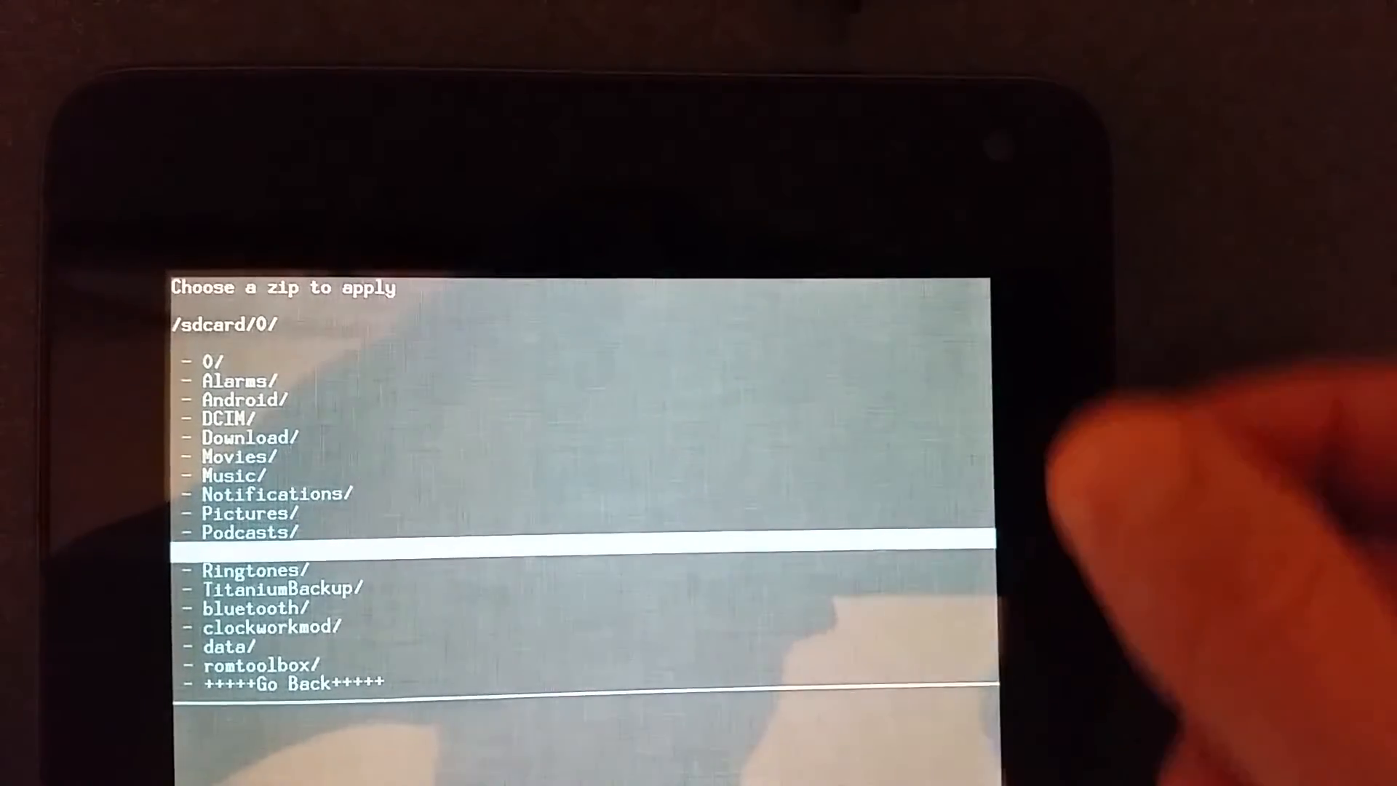
key("Return")
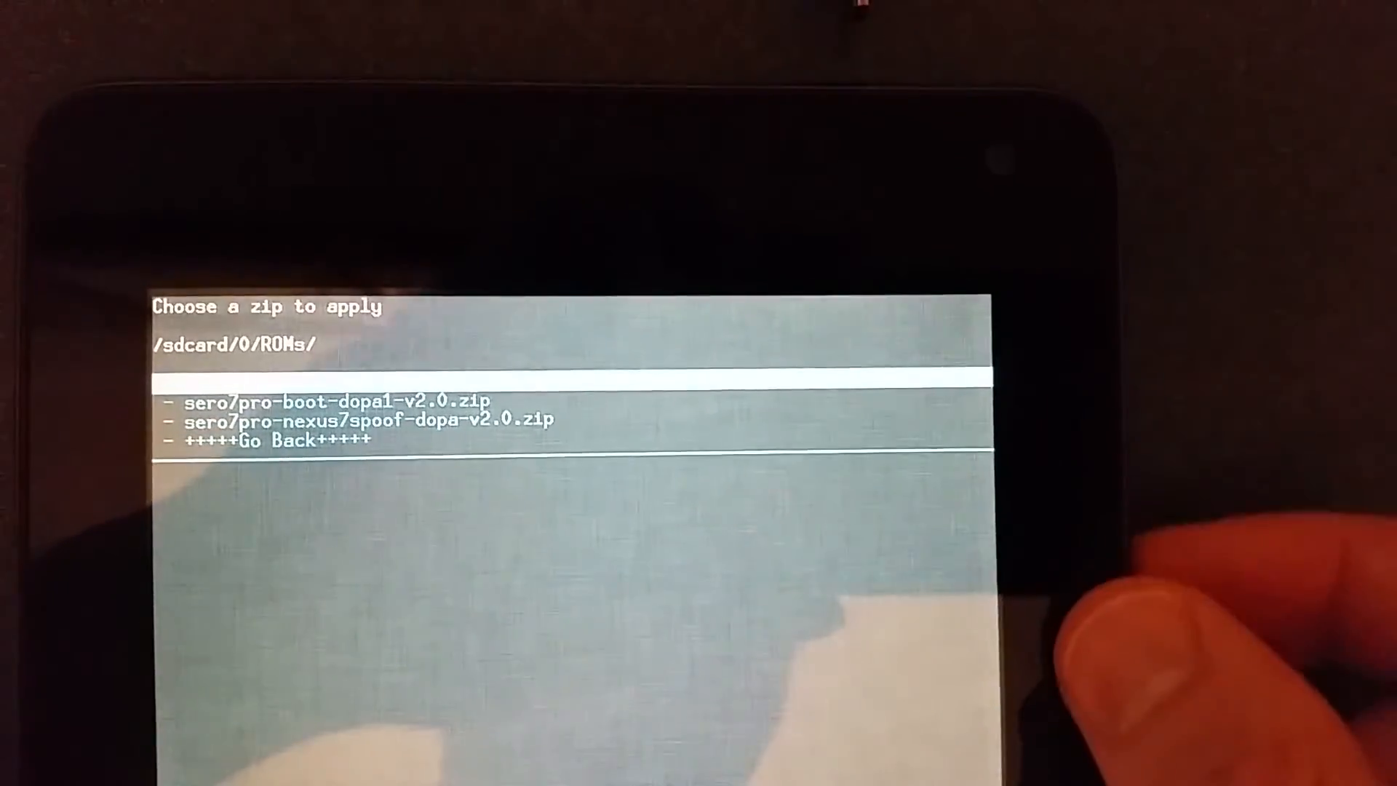
key("Down")
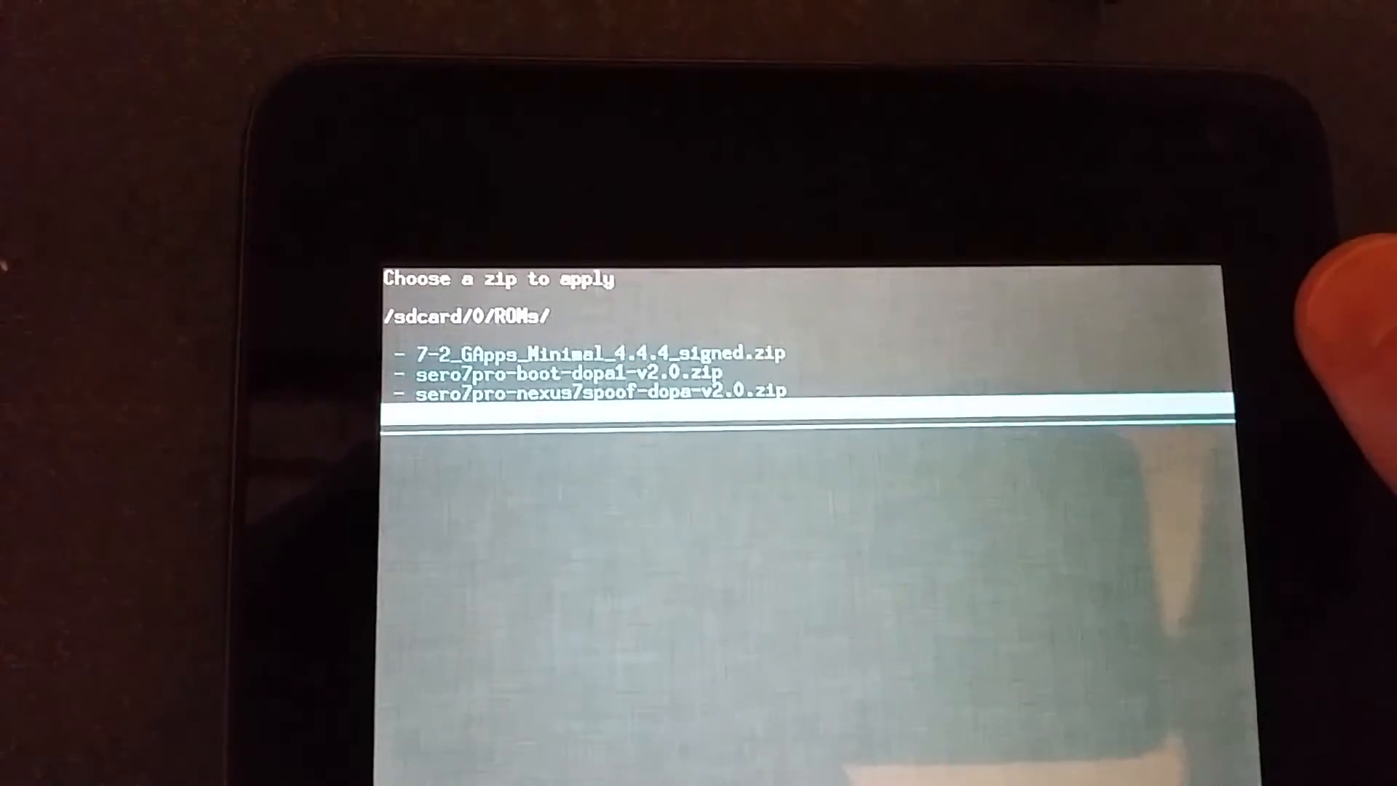
key("Up")
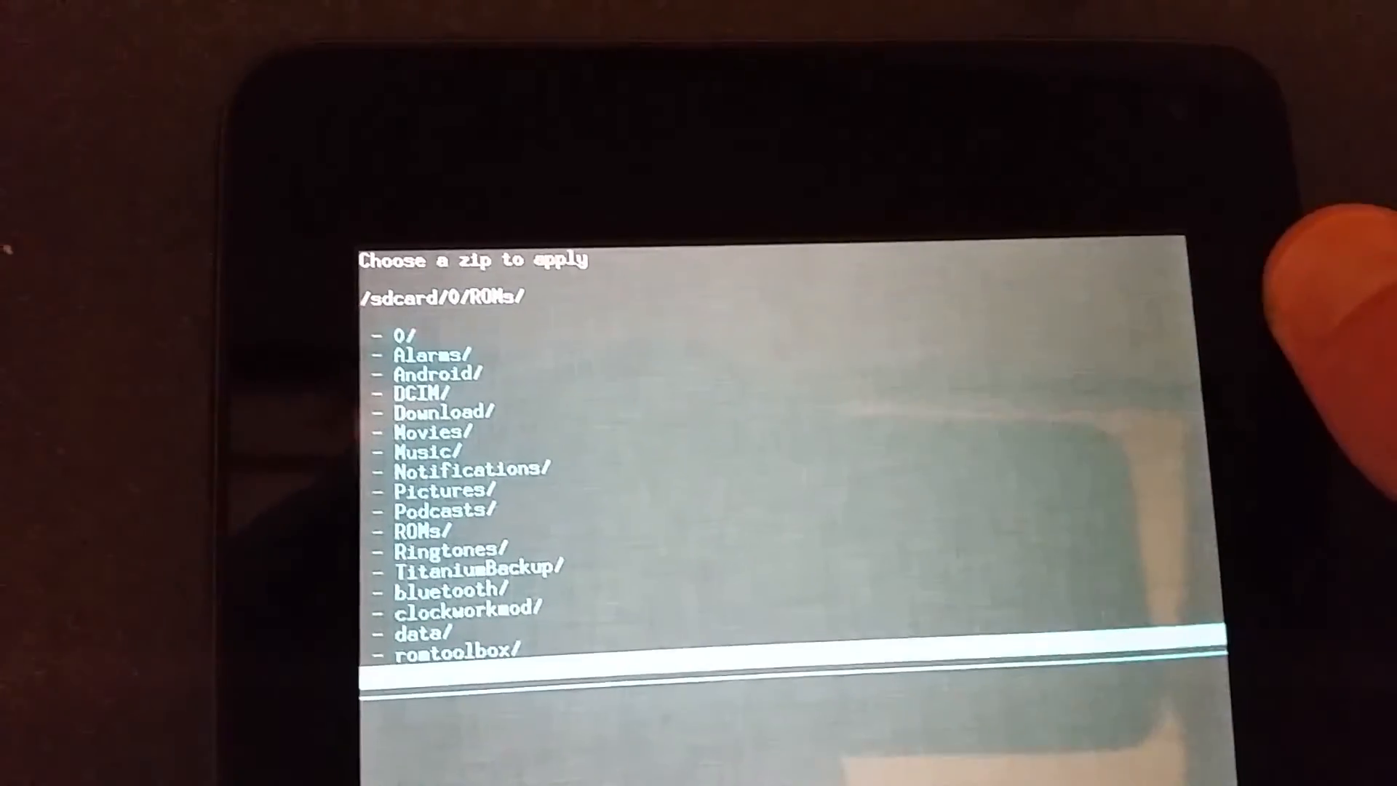
key("Return")
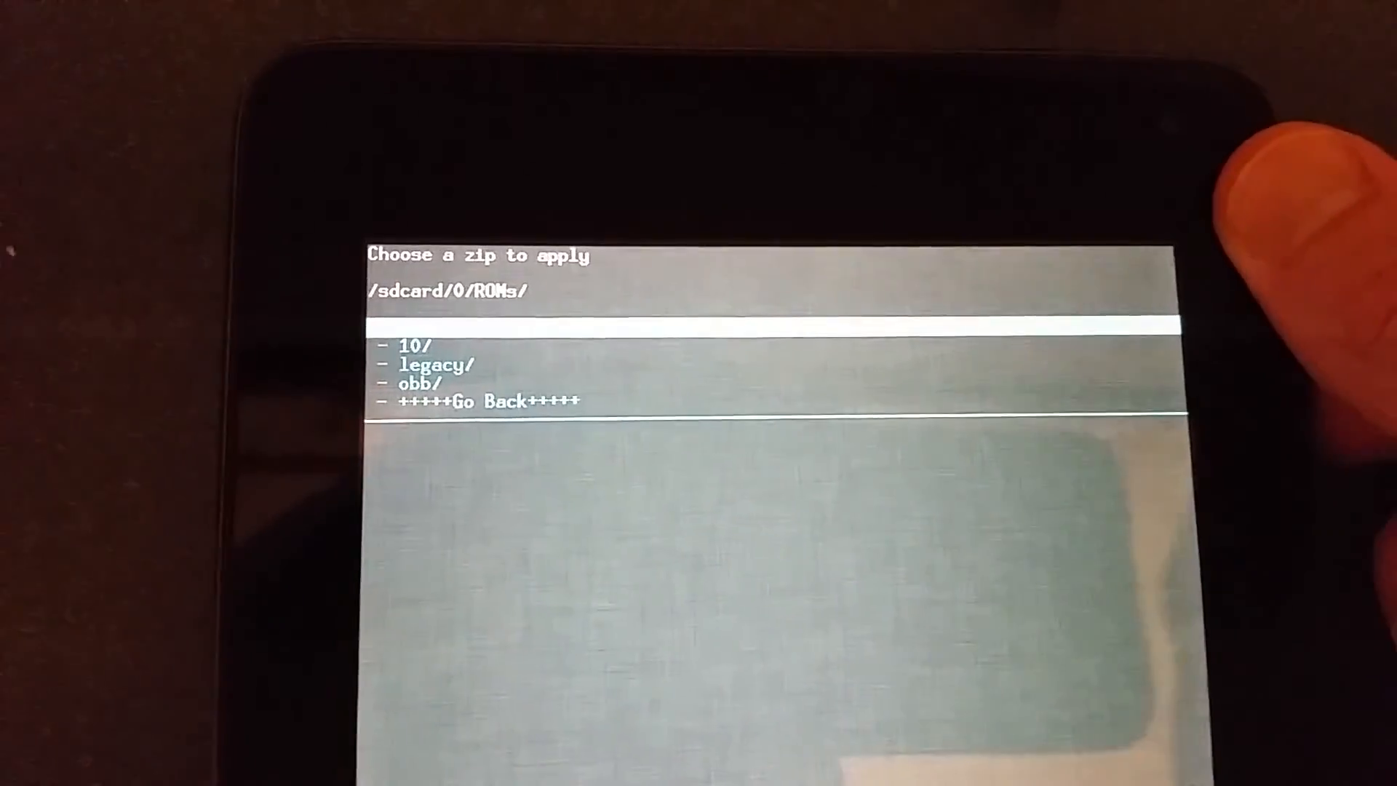
key("Up")
key("Return")
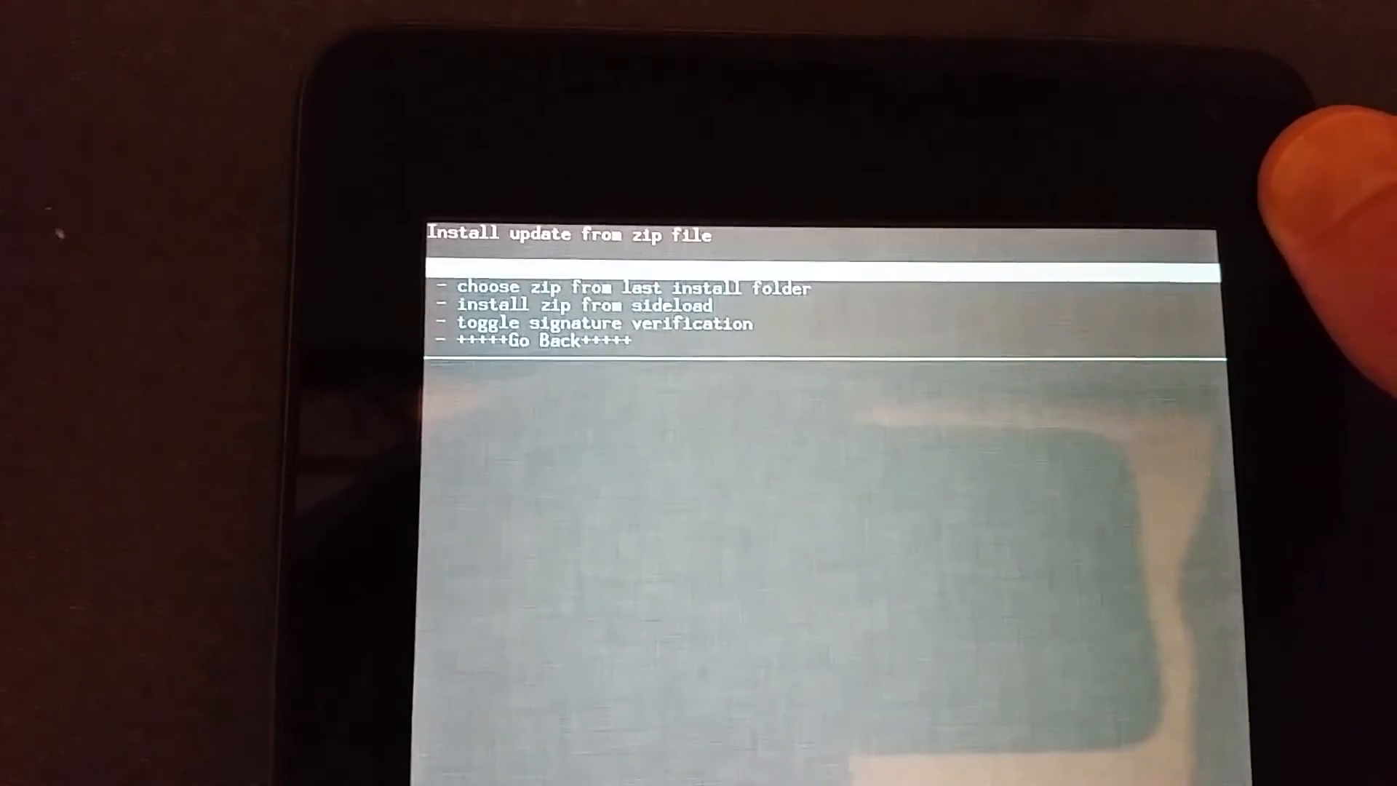
key("Up")
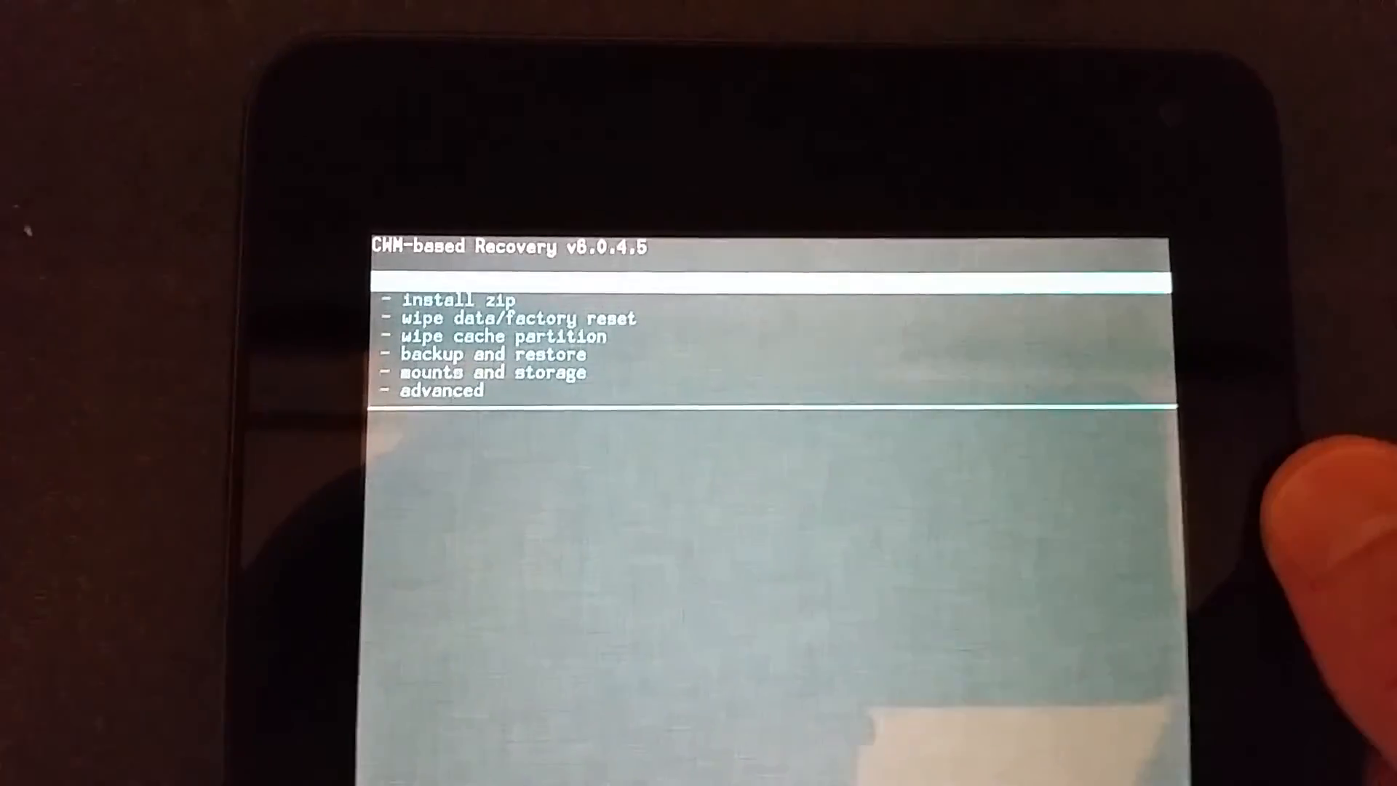
key("Down")
key("Down")
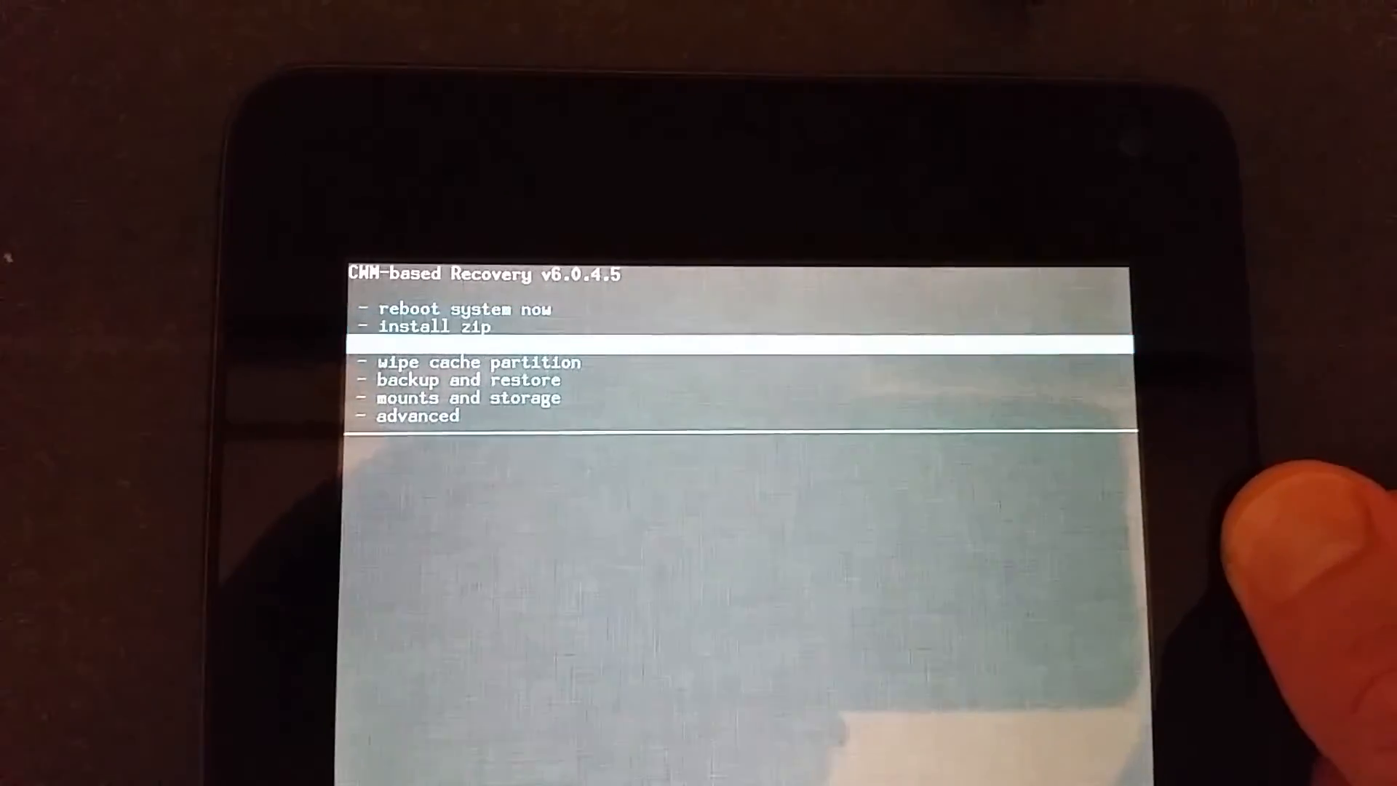
key("Down")
key("Down")
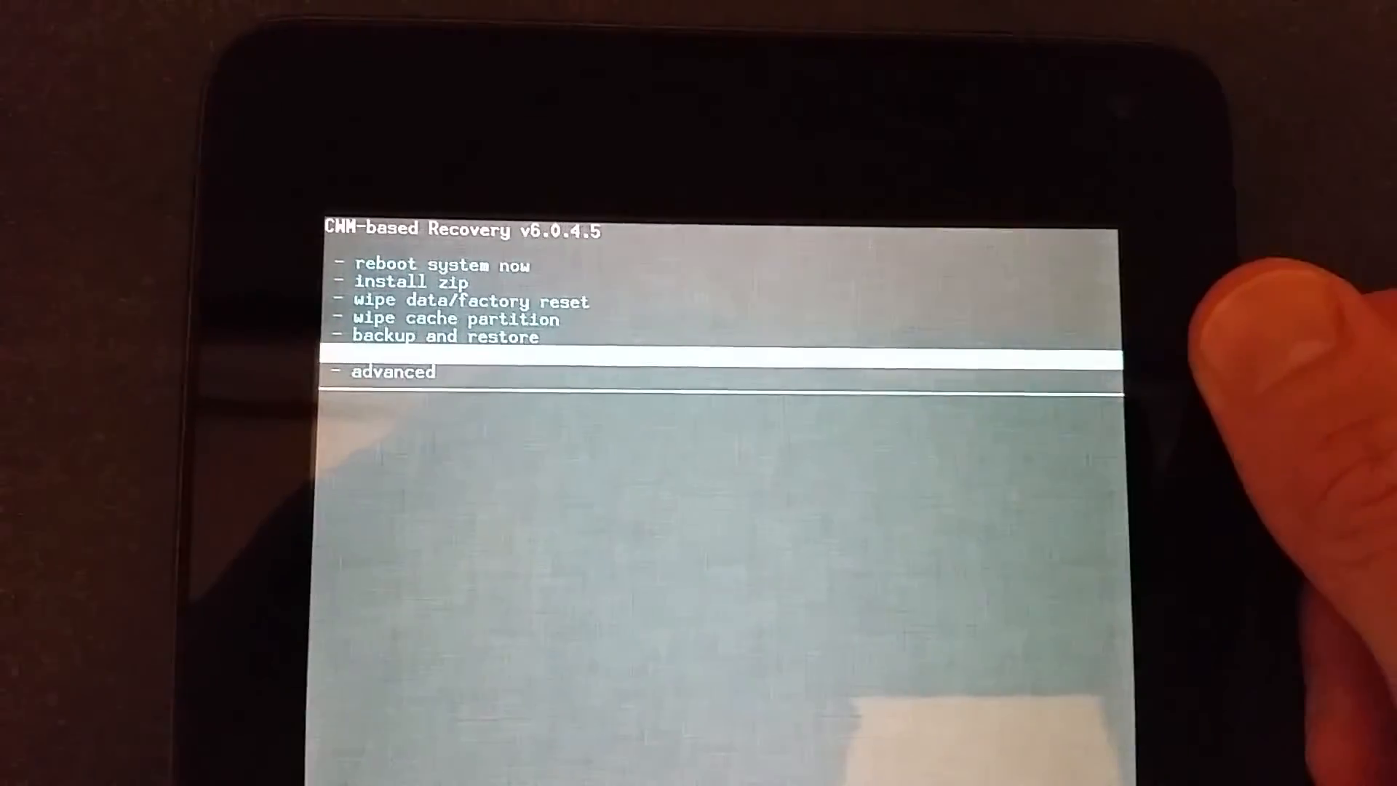
key("Up")
key("Up")
key("Up")
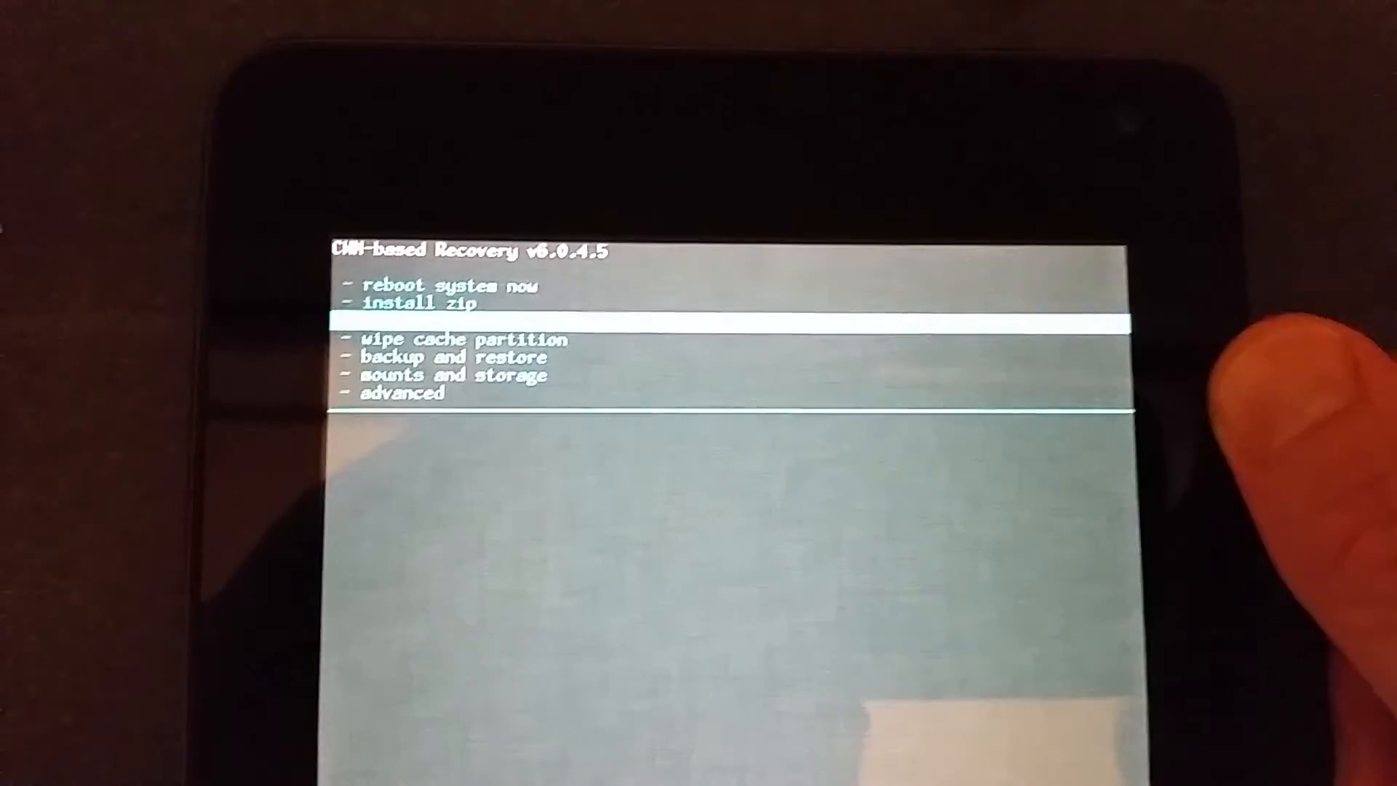
key("Down")
key("Down")
key("Down")
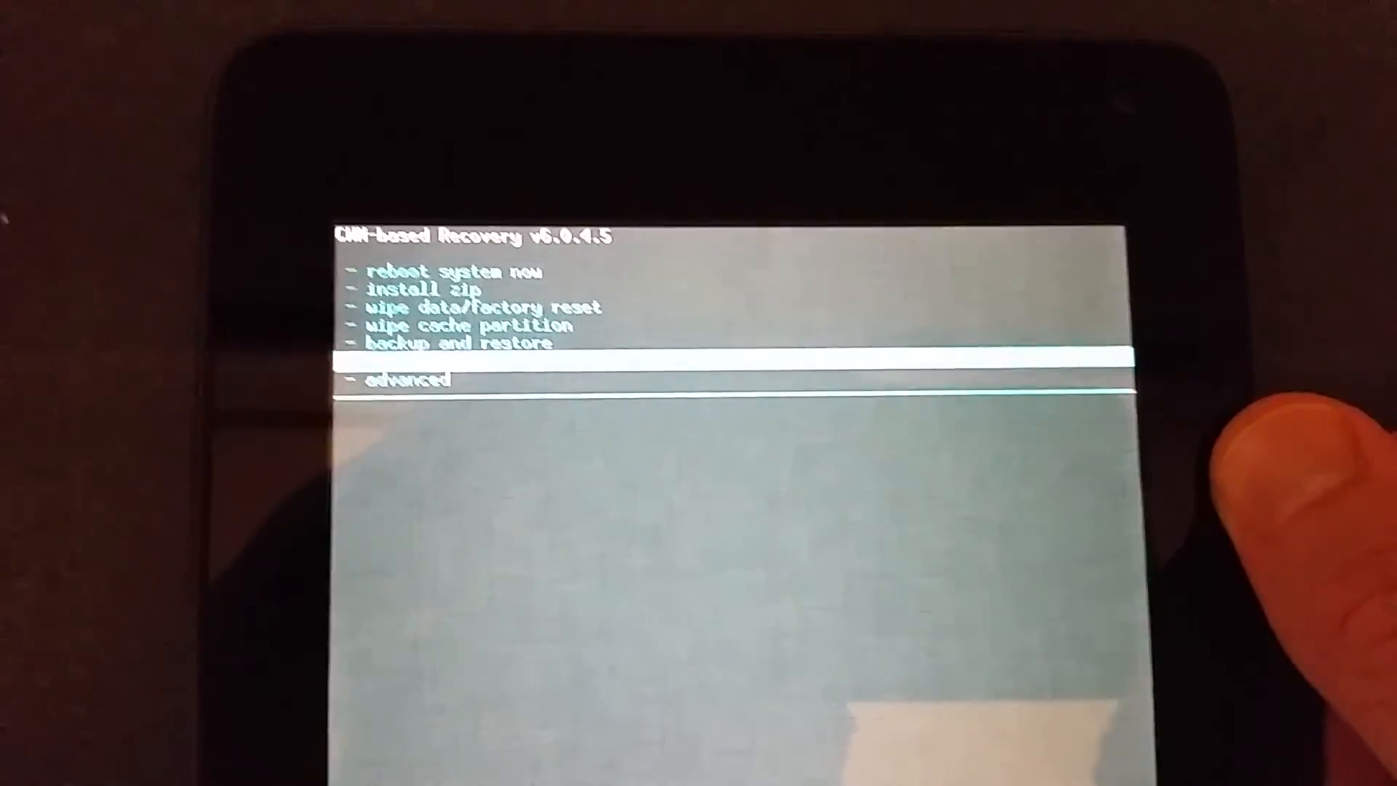
key("Return")
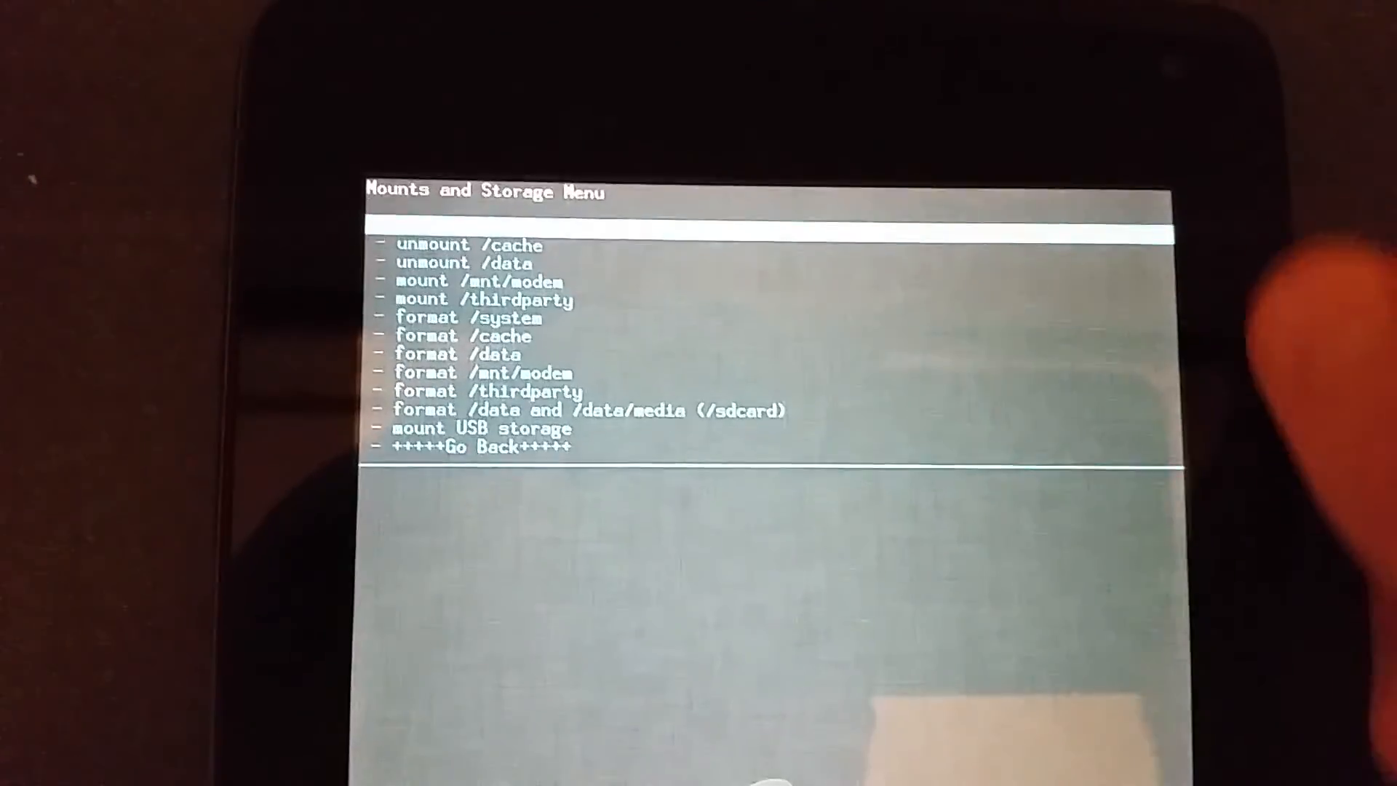
key("Down")
key("Down")
key("Down")
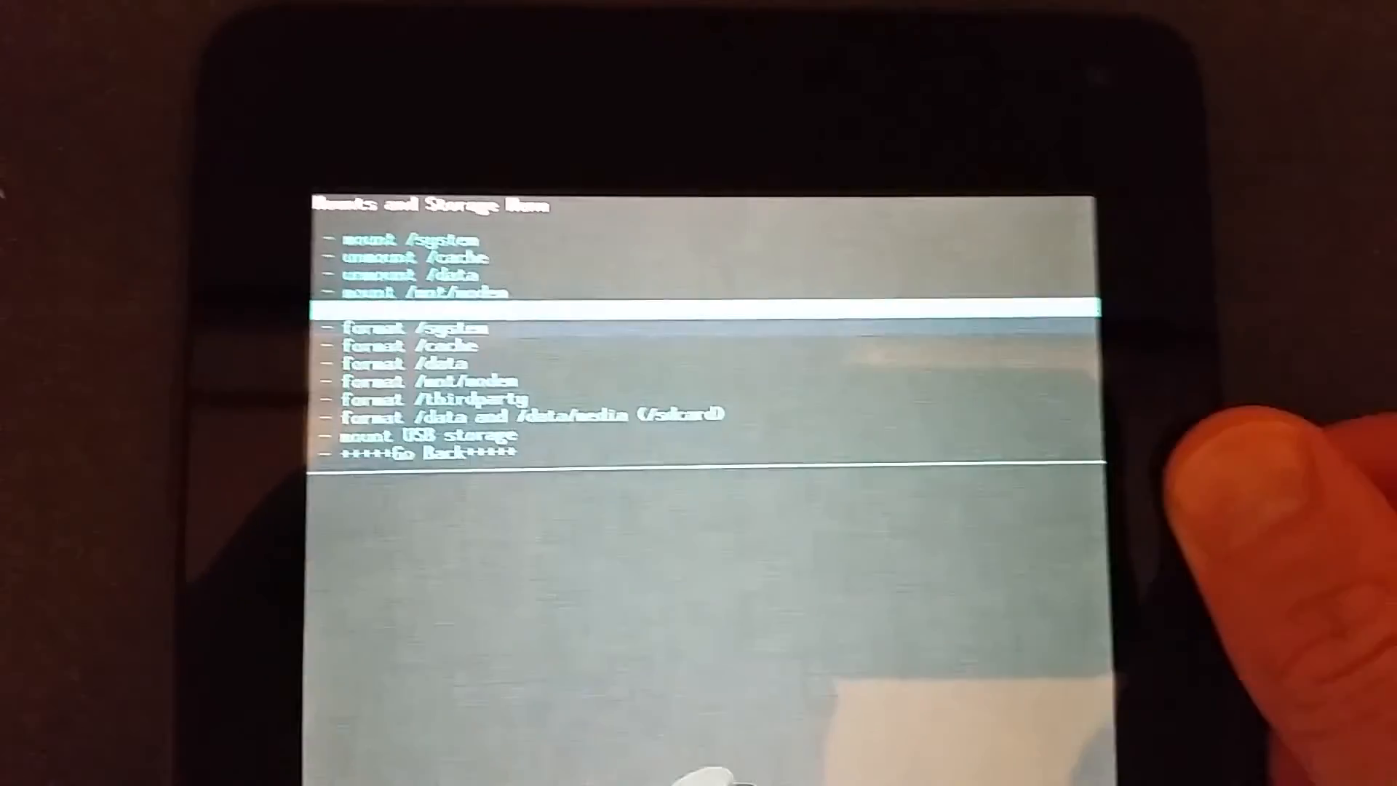
key("Down")
key("Down")
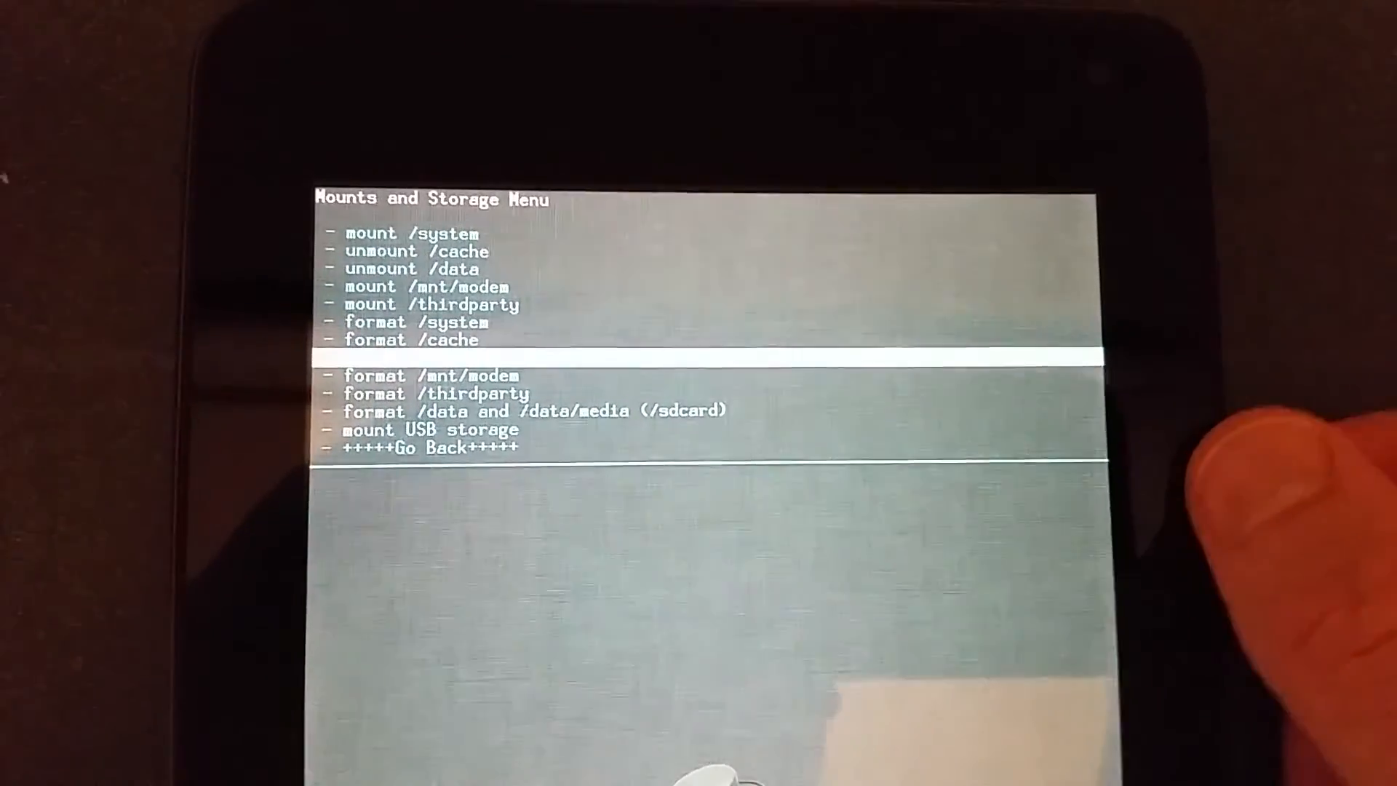
key("Up")
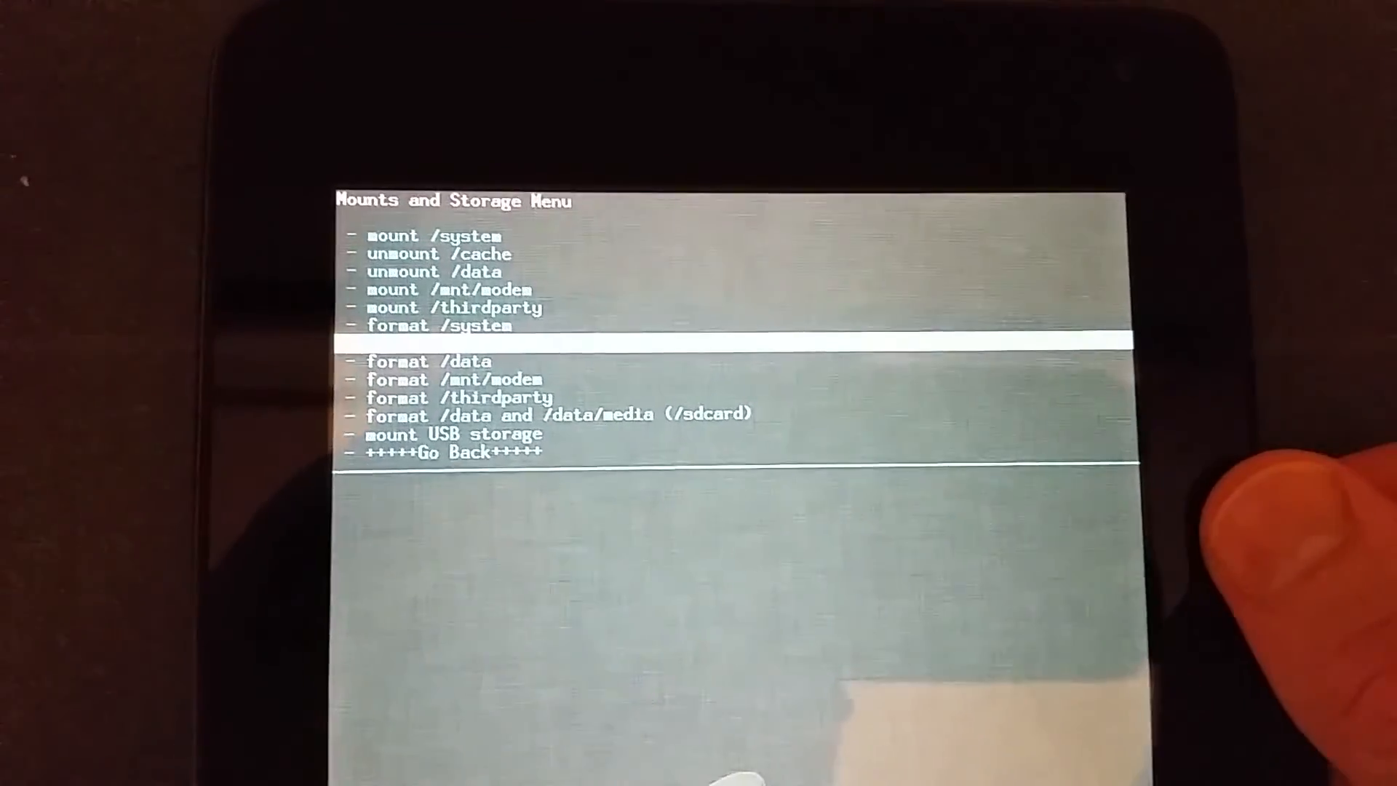
key("Down")
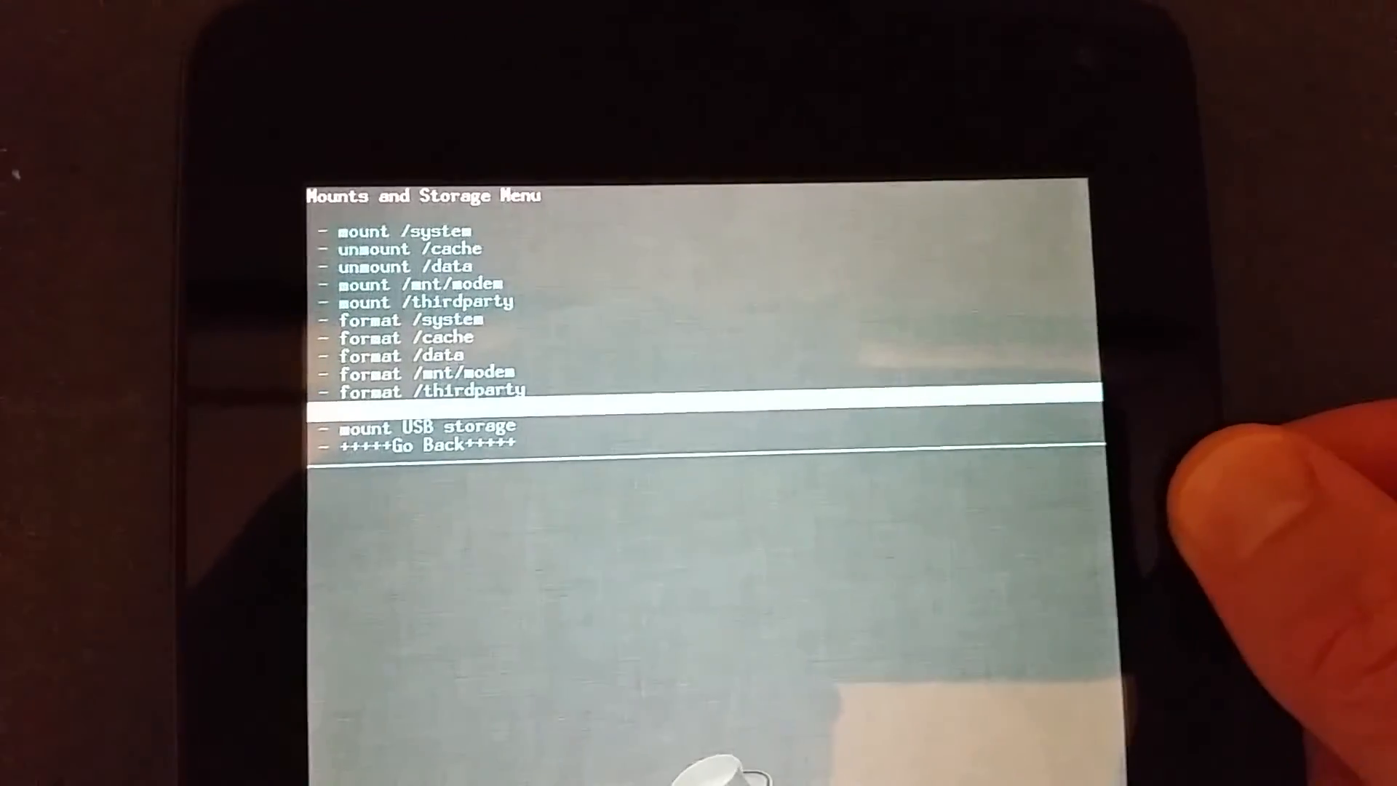
key("Up")
key("Up")
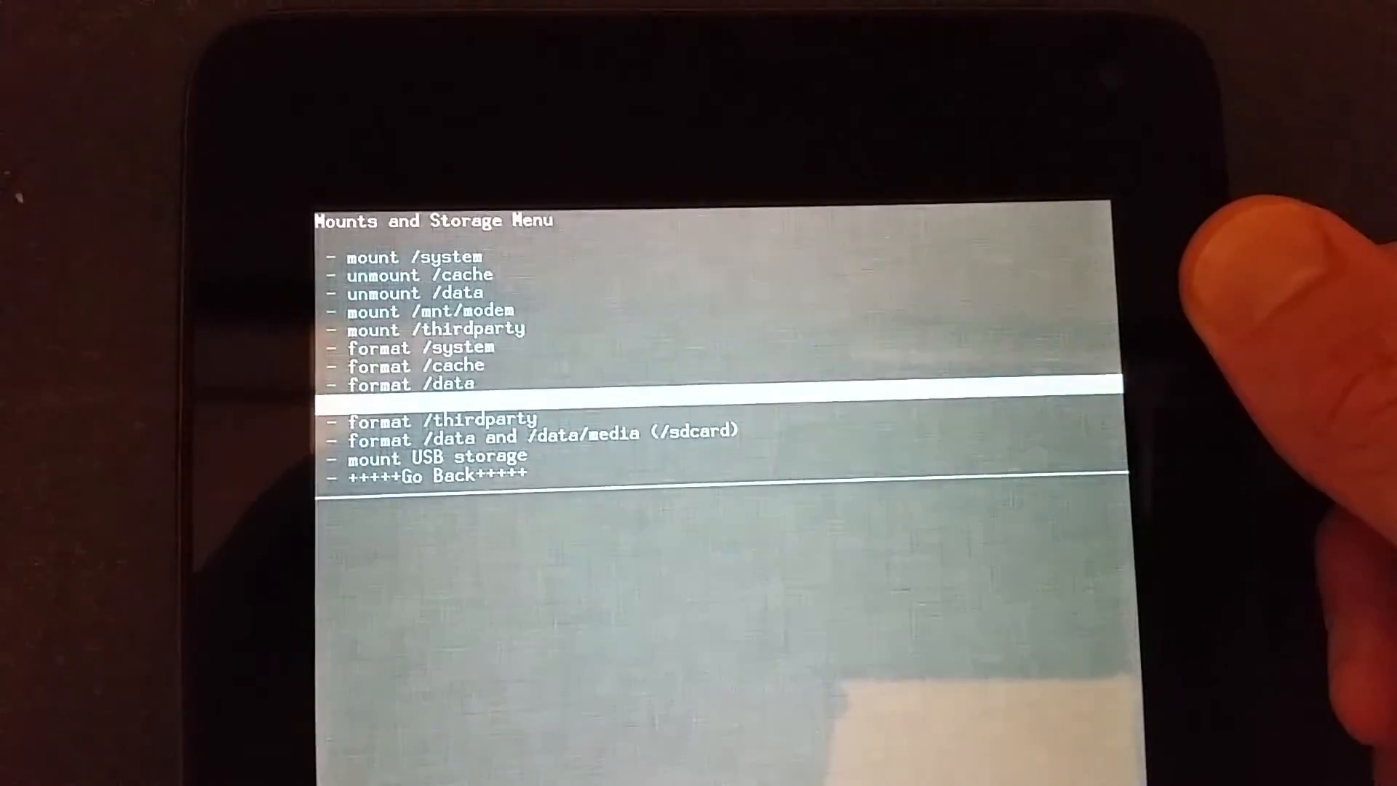
key("Up")
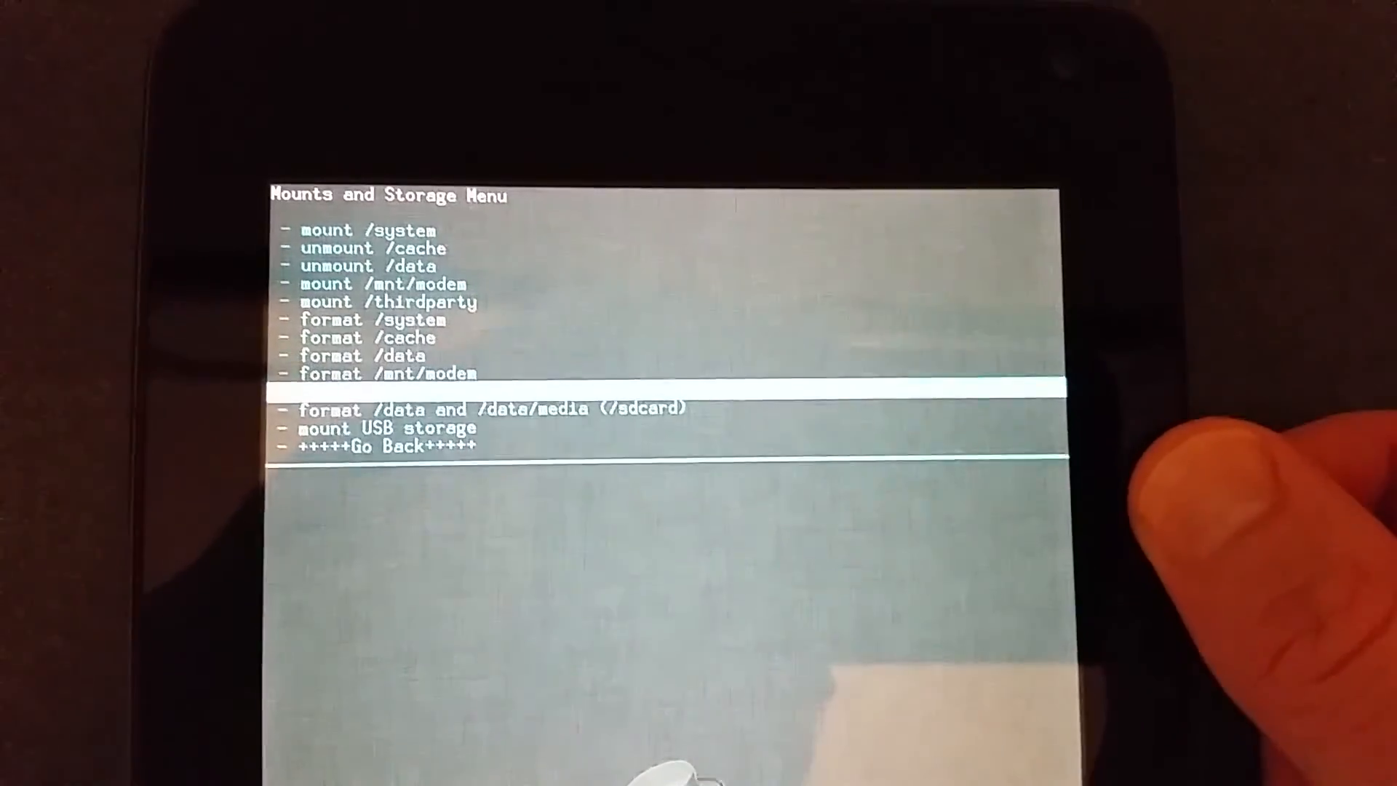
key("Down")
key("Down")
key("Down")
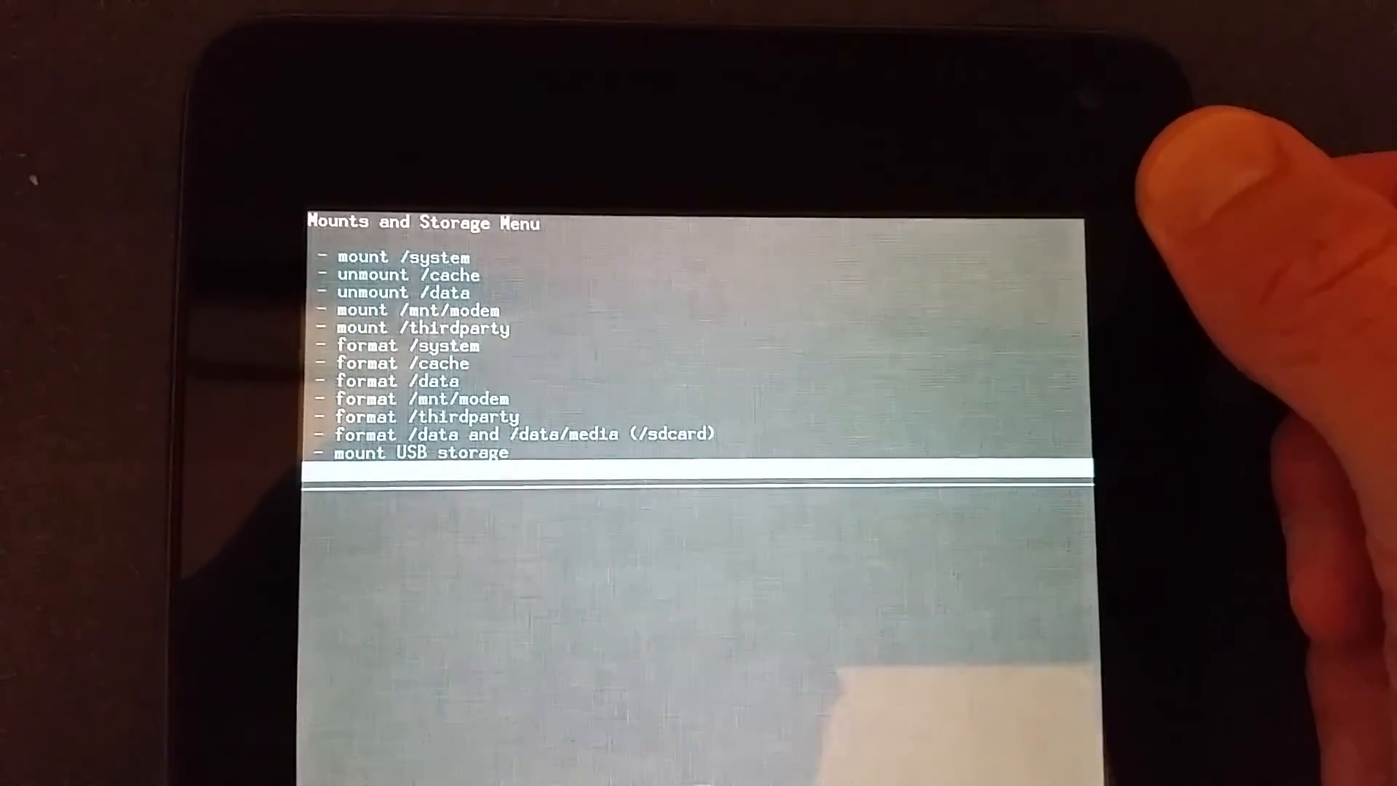
key("Return")
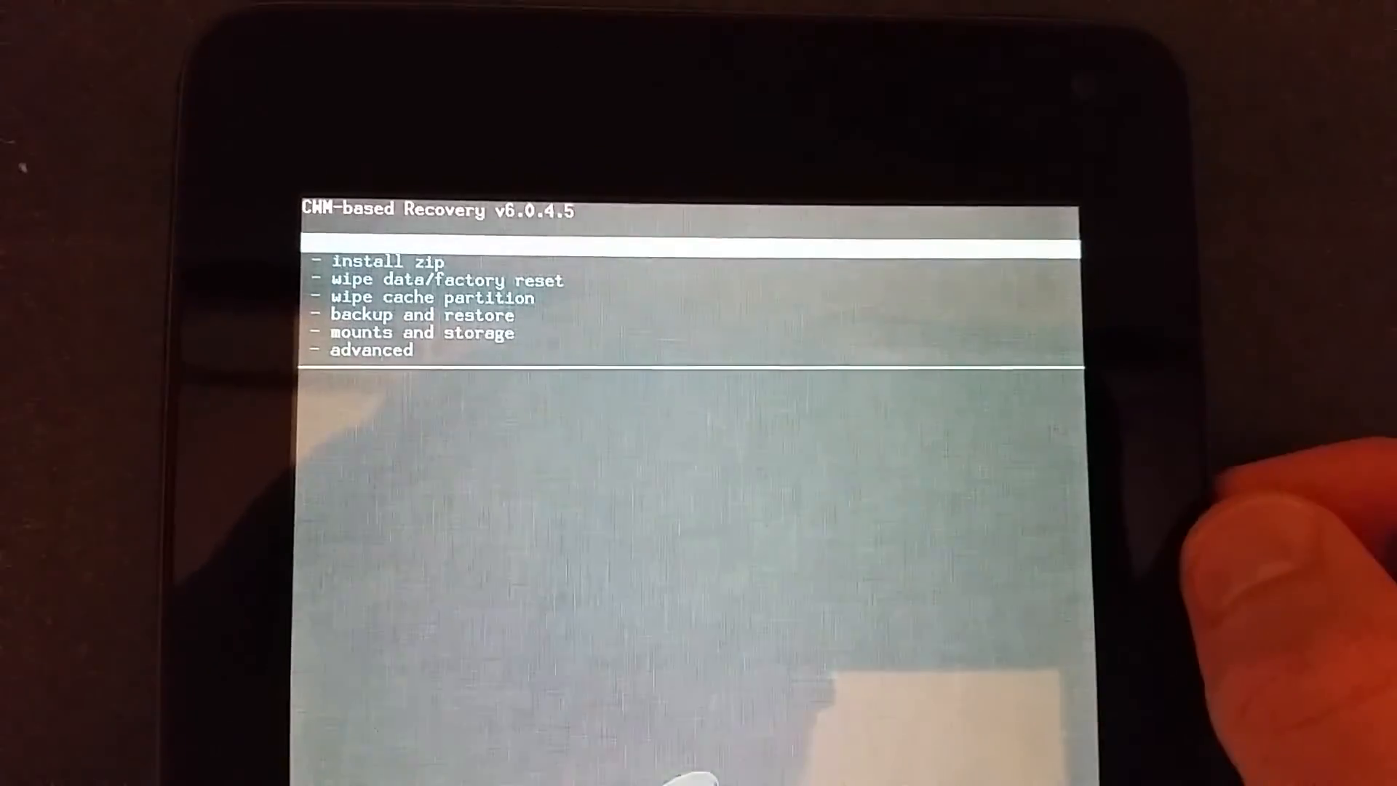
Choose install zip from sideload in ClockworkMod so the tablet awaits a zip over ADB
key("Down")
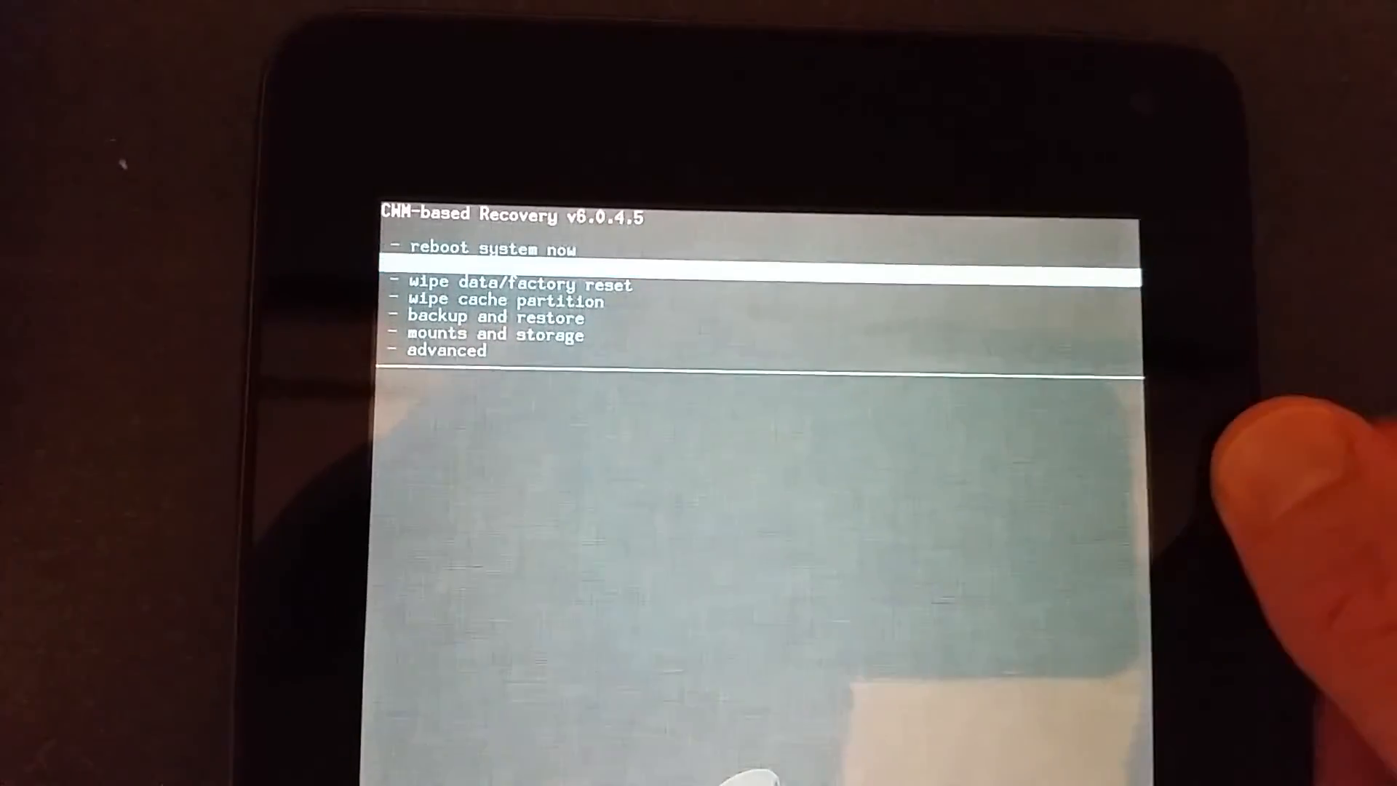
key("Return")
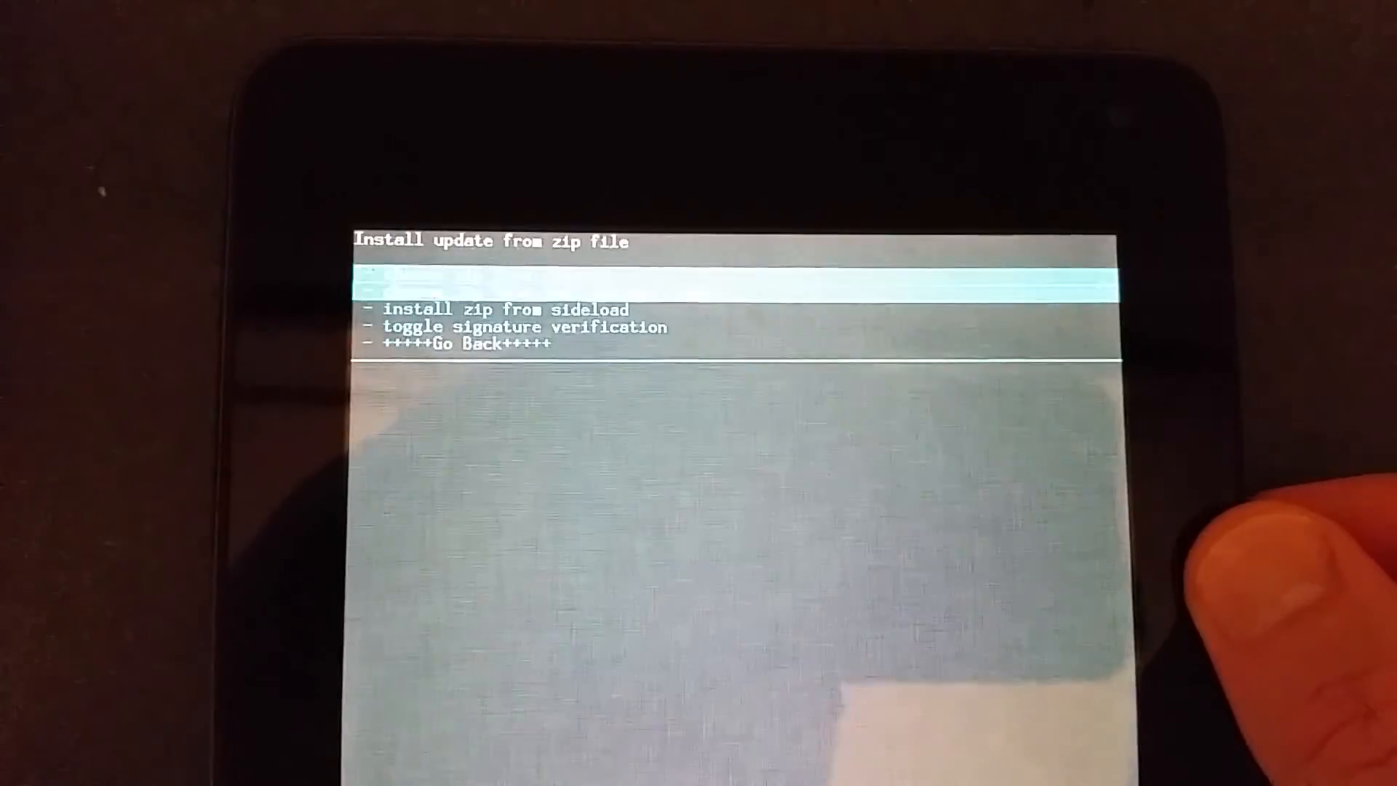
key("Down")
key("Up")
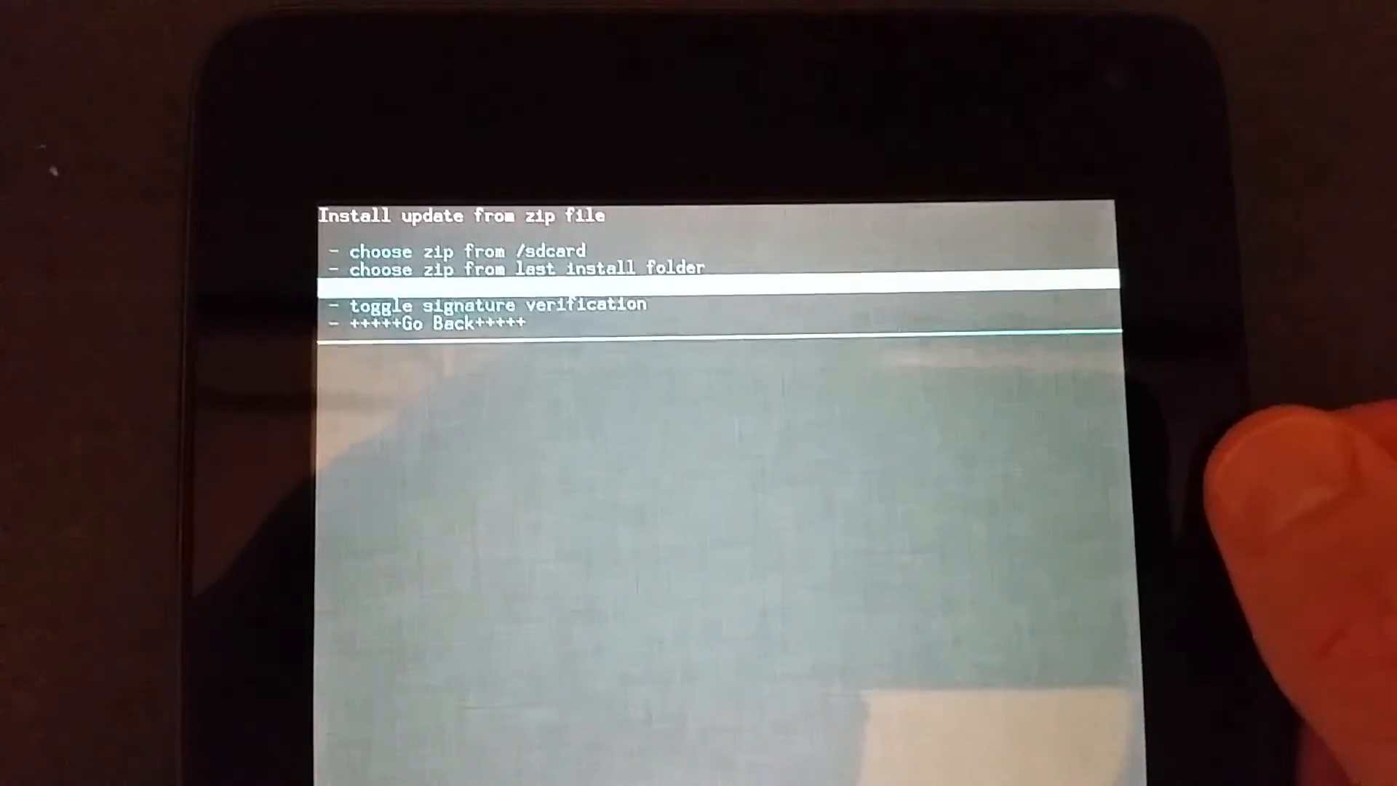
key("Return")
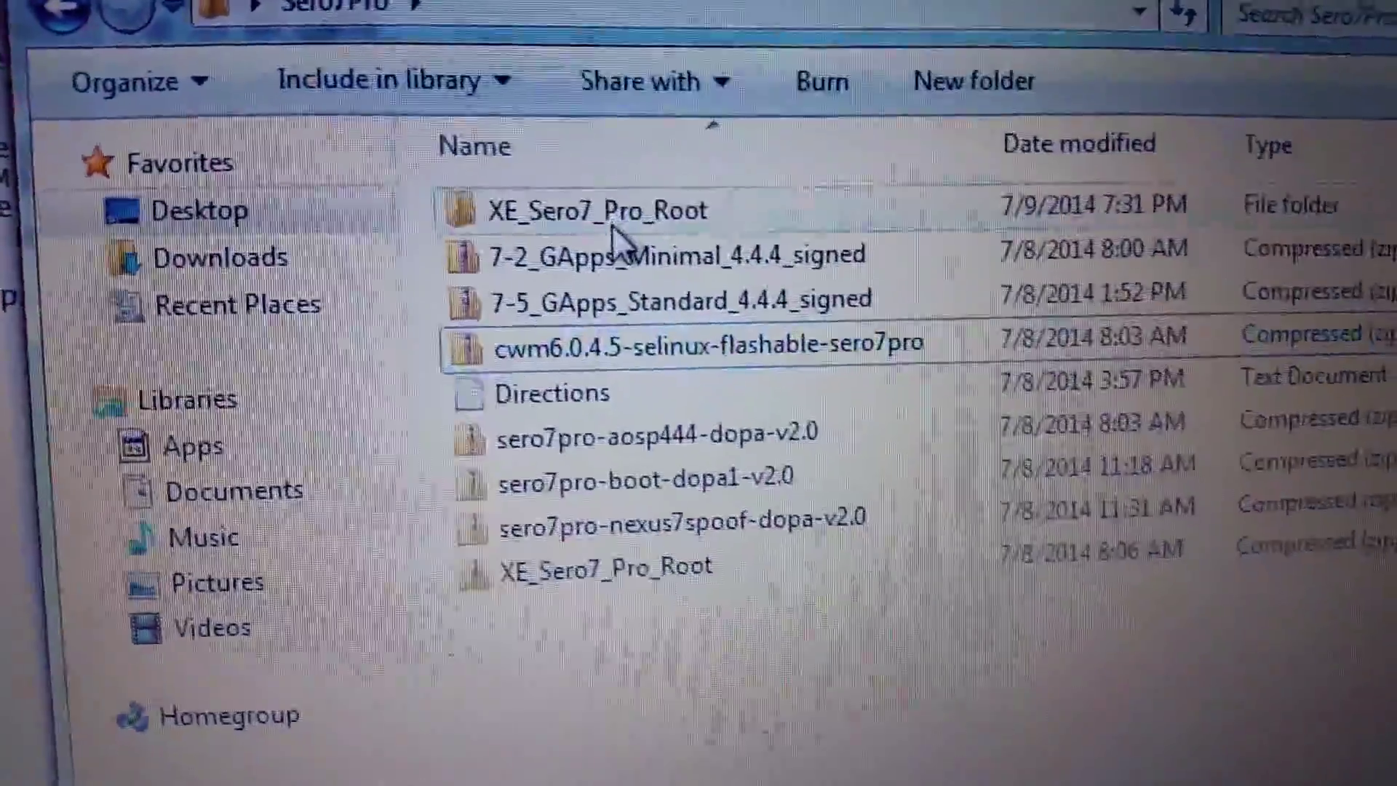
Enter the XE_Sero7_Pro_Root folder and start cmd as administrator
double_click(639, 242)
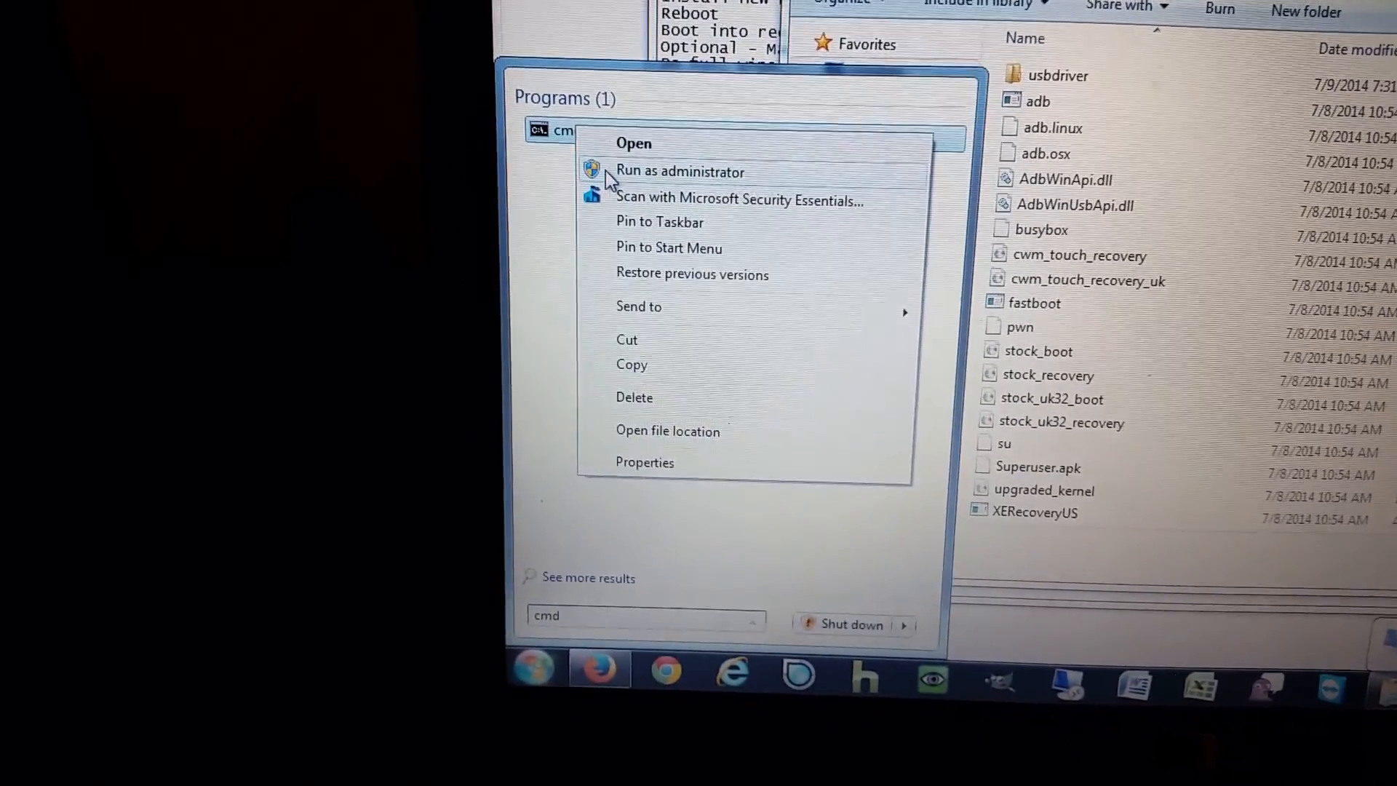
left_click(608, 174)
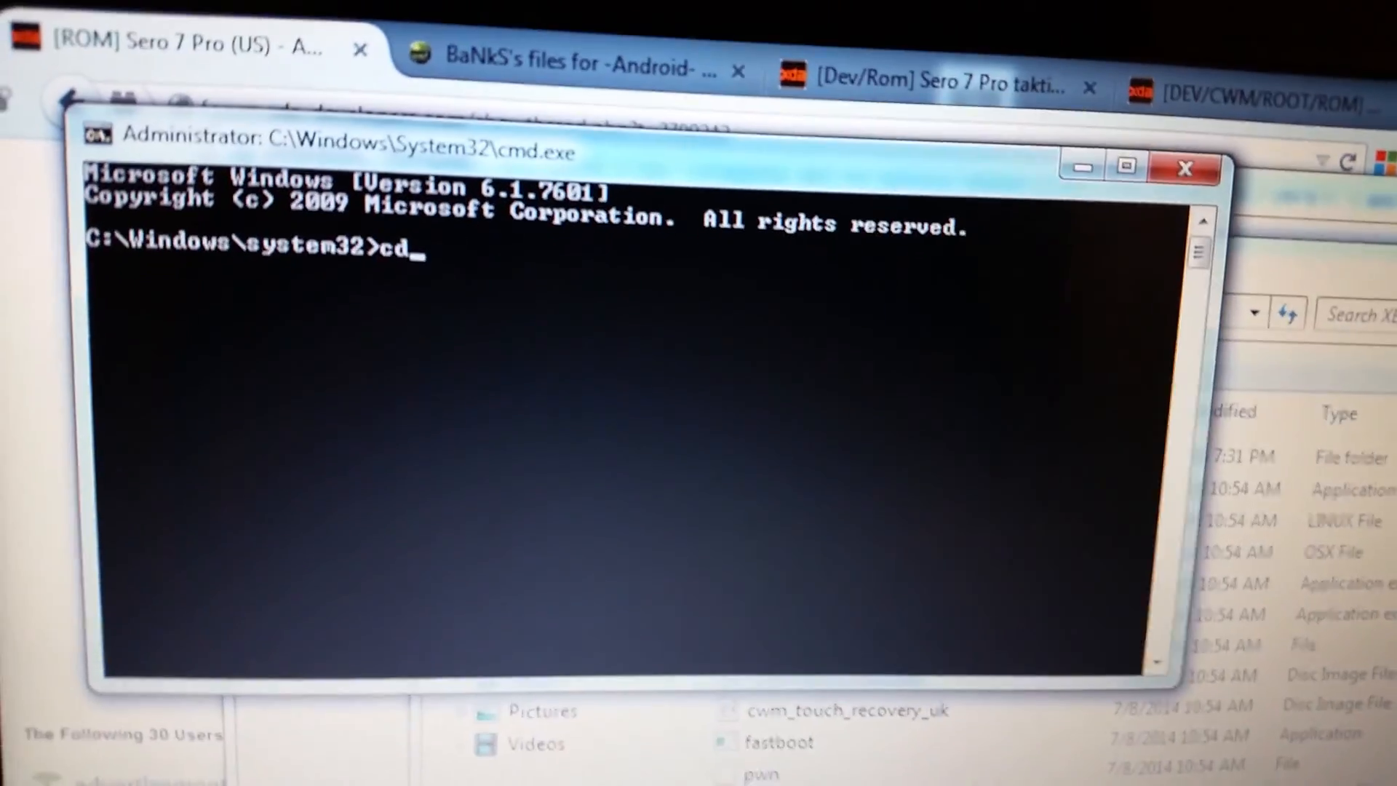
type(" c")
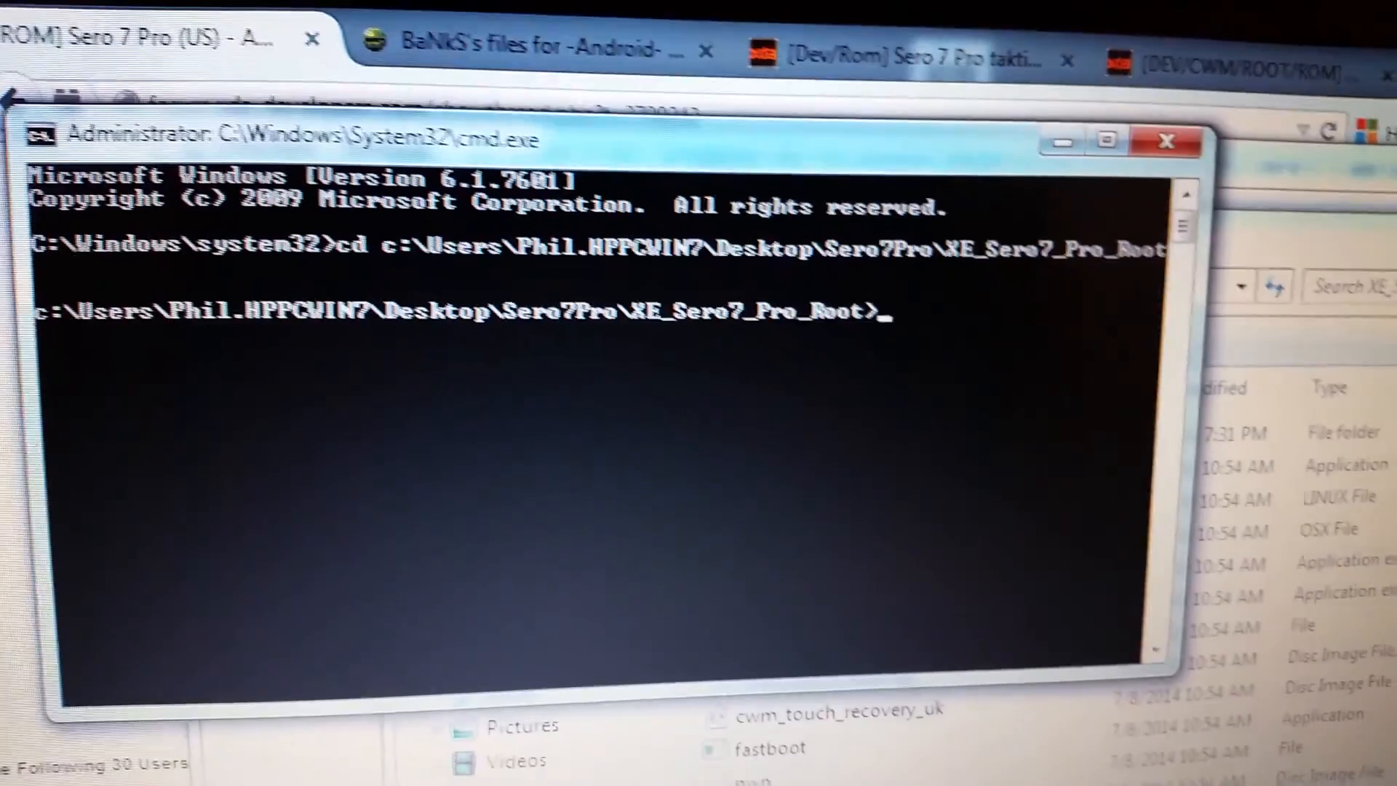
type("adb.exe")
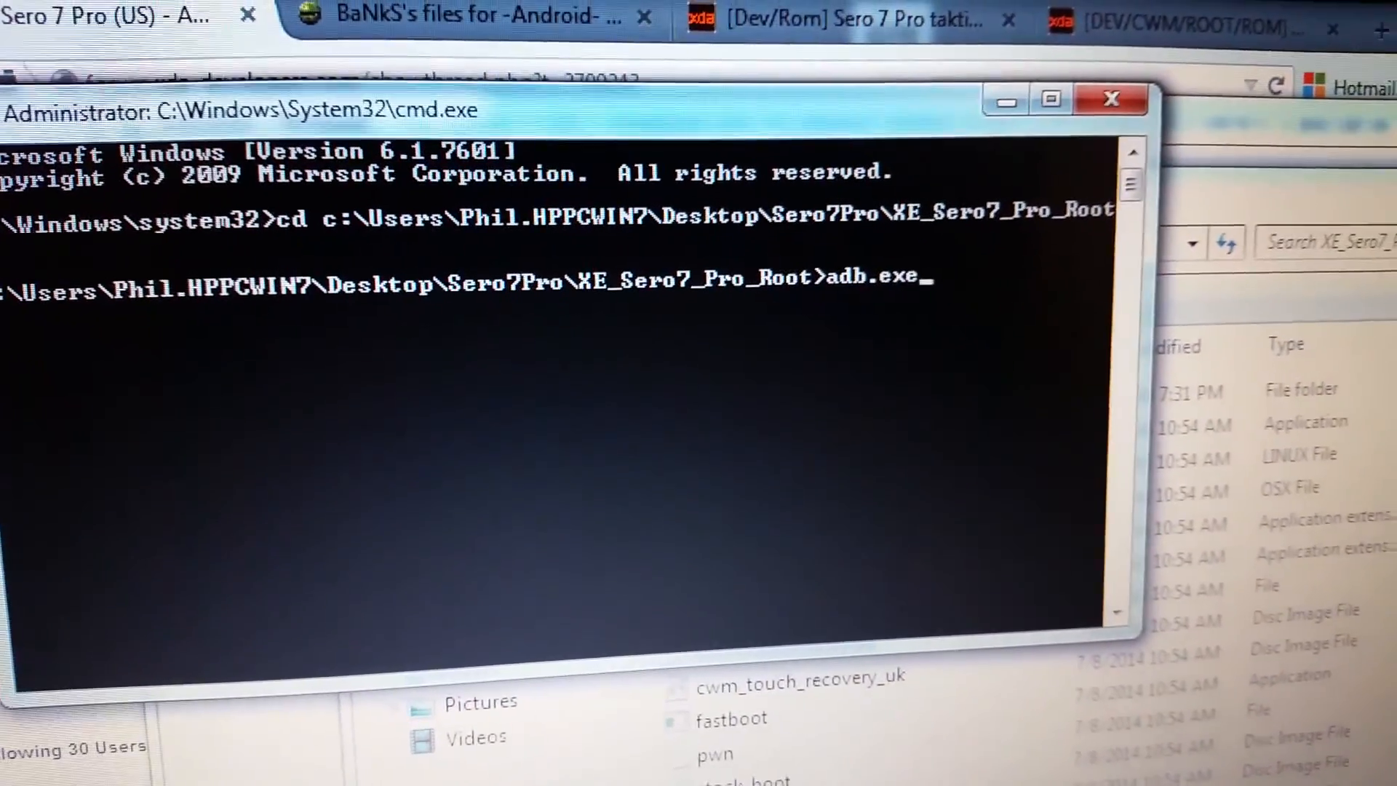
type(" s")
type("ide")
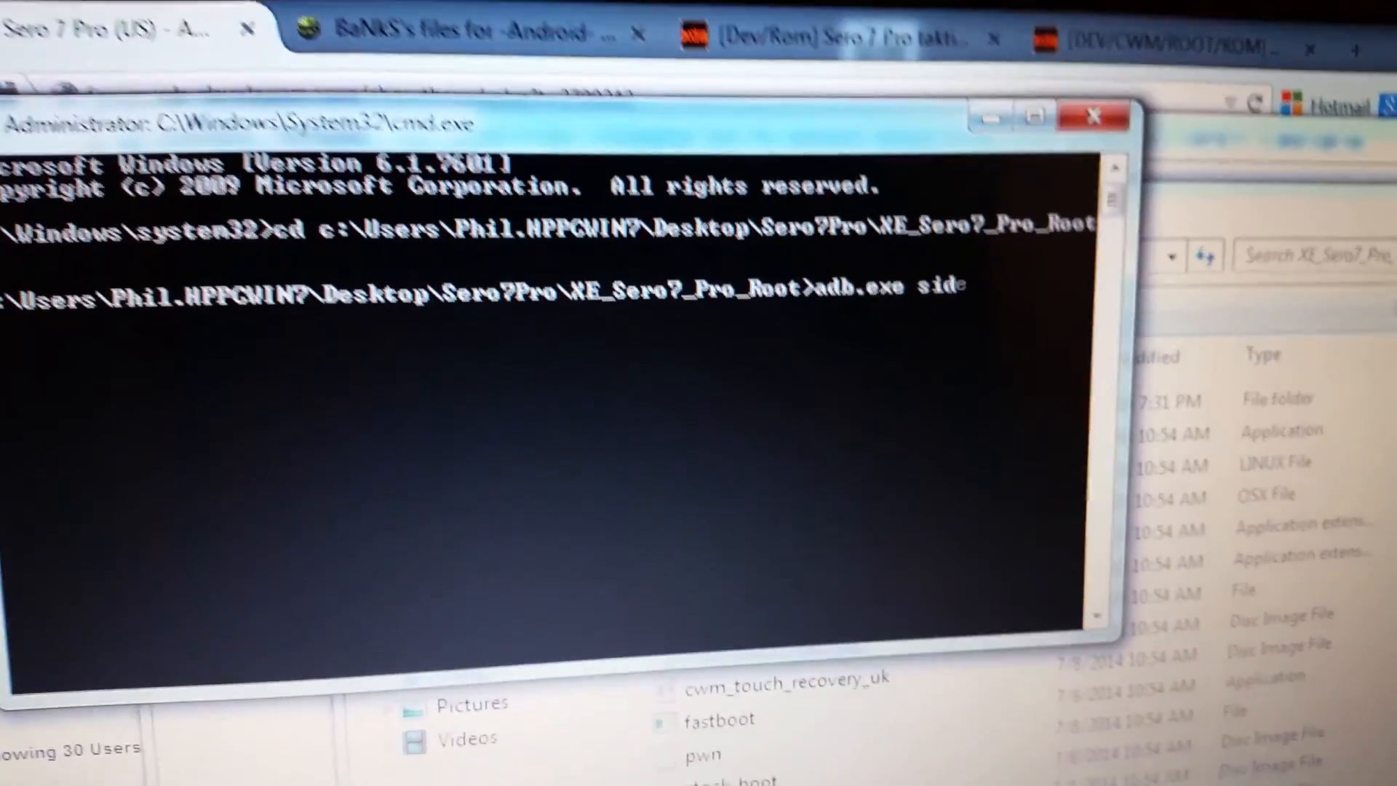
type("lo")
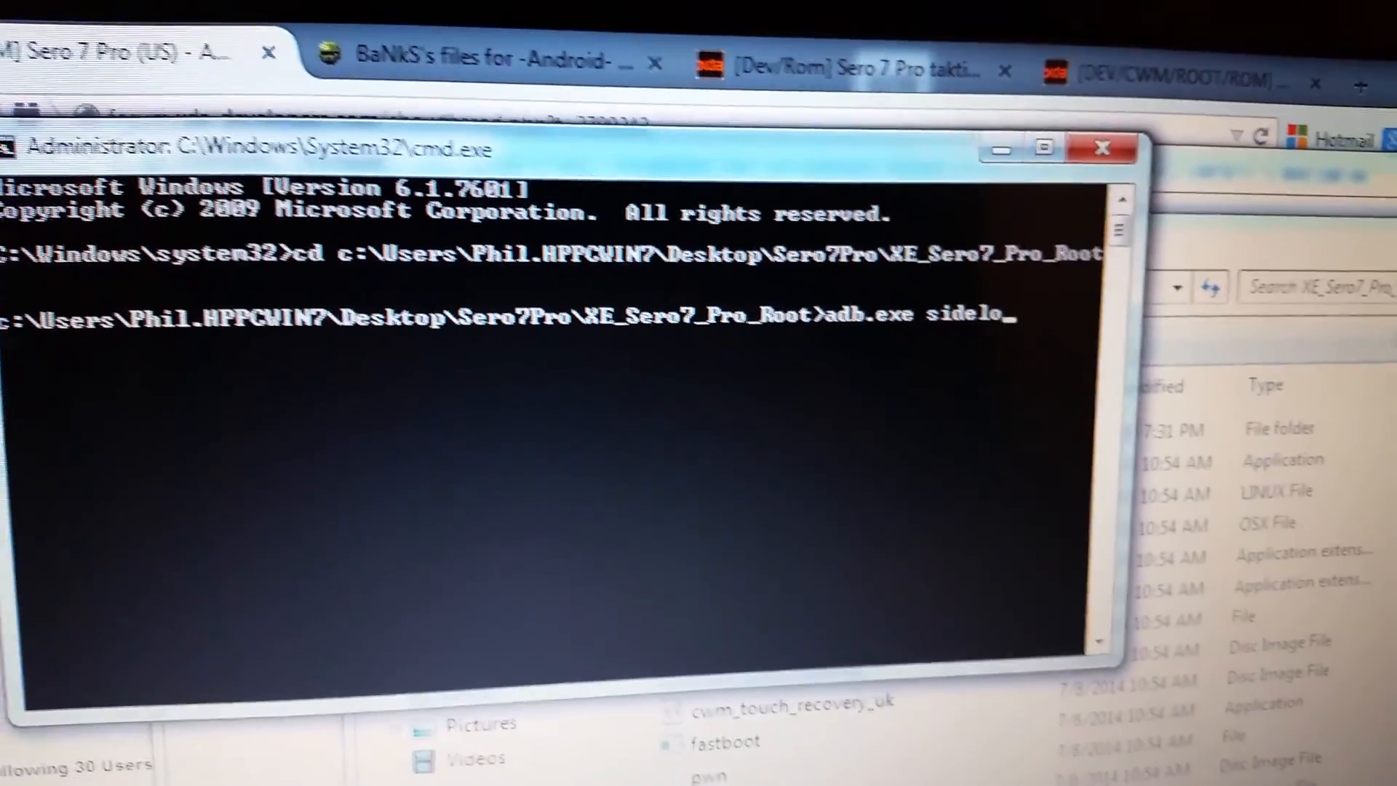
type("ad")
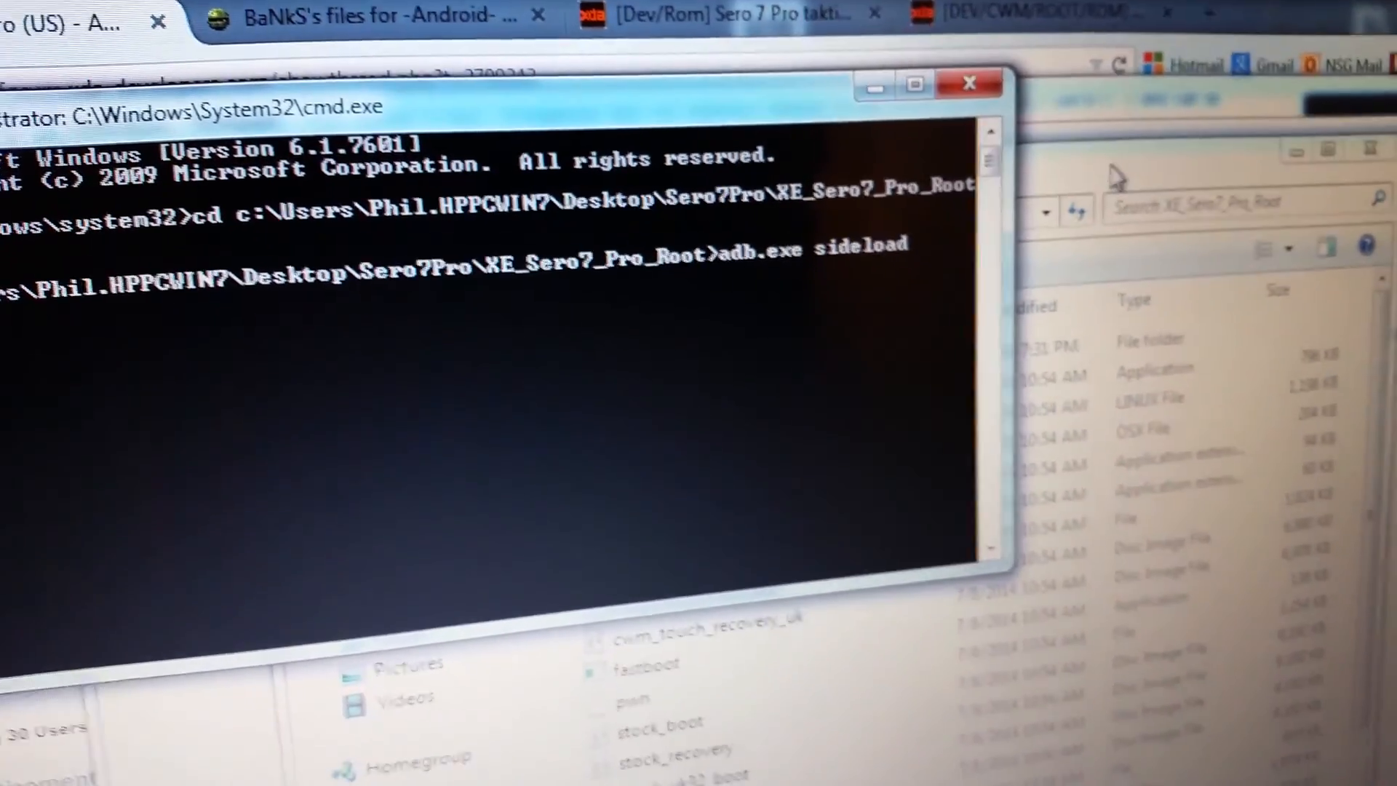
Bring the Sero7Pro folder window forward over the command prompt
left_click(1113, 175)
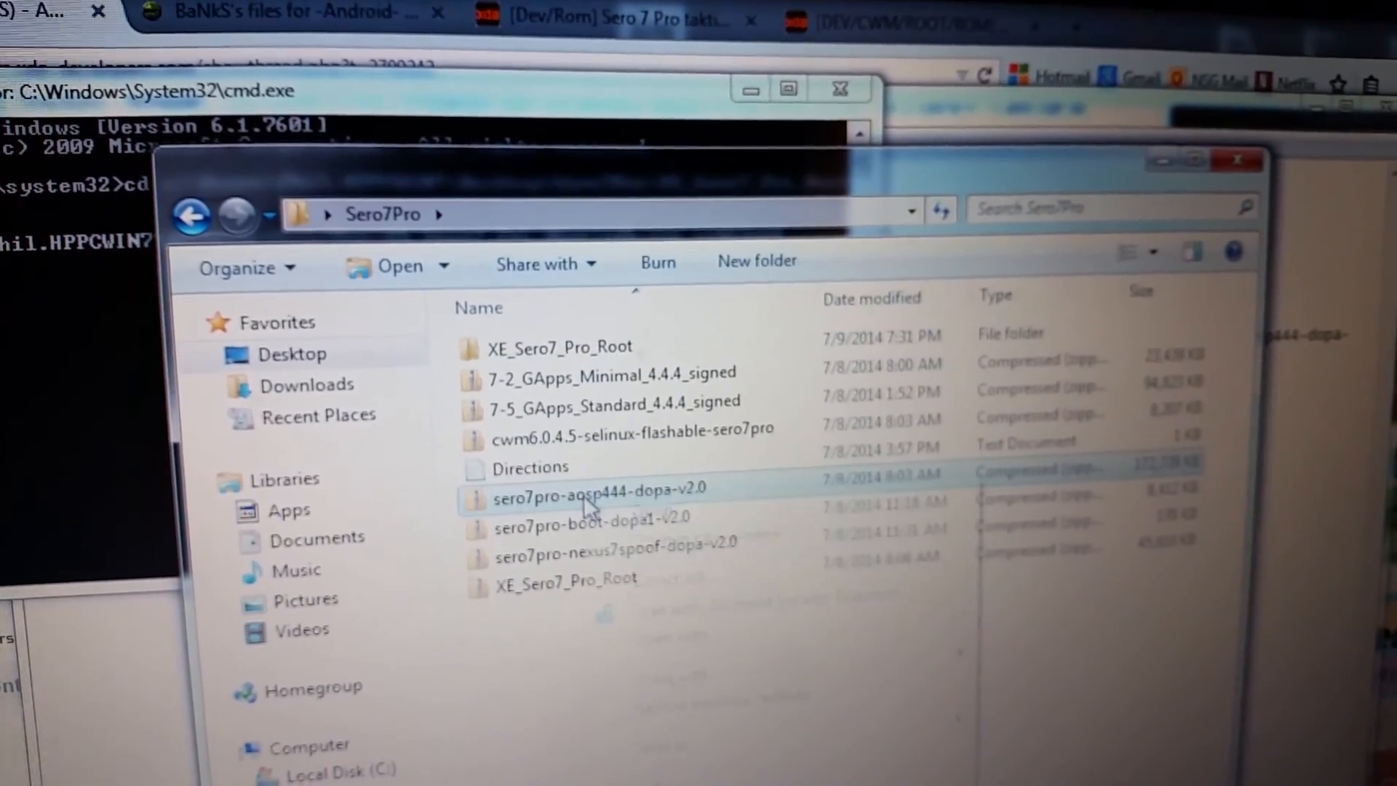
Copy sero7pro-aosp444-dopa-v2.0.zip and paste it into XE_Sero7_Pro_Root
right_click(587, 505)
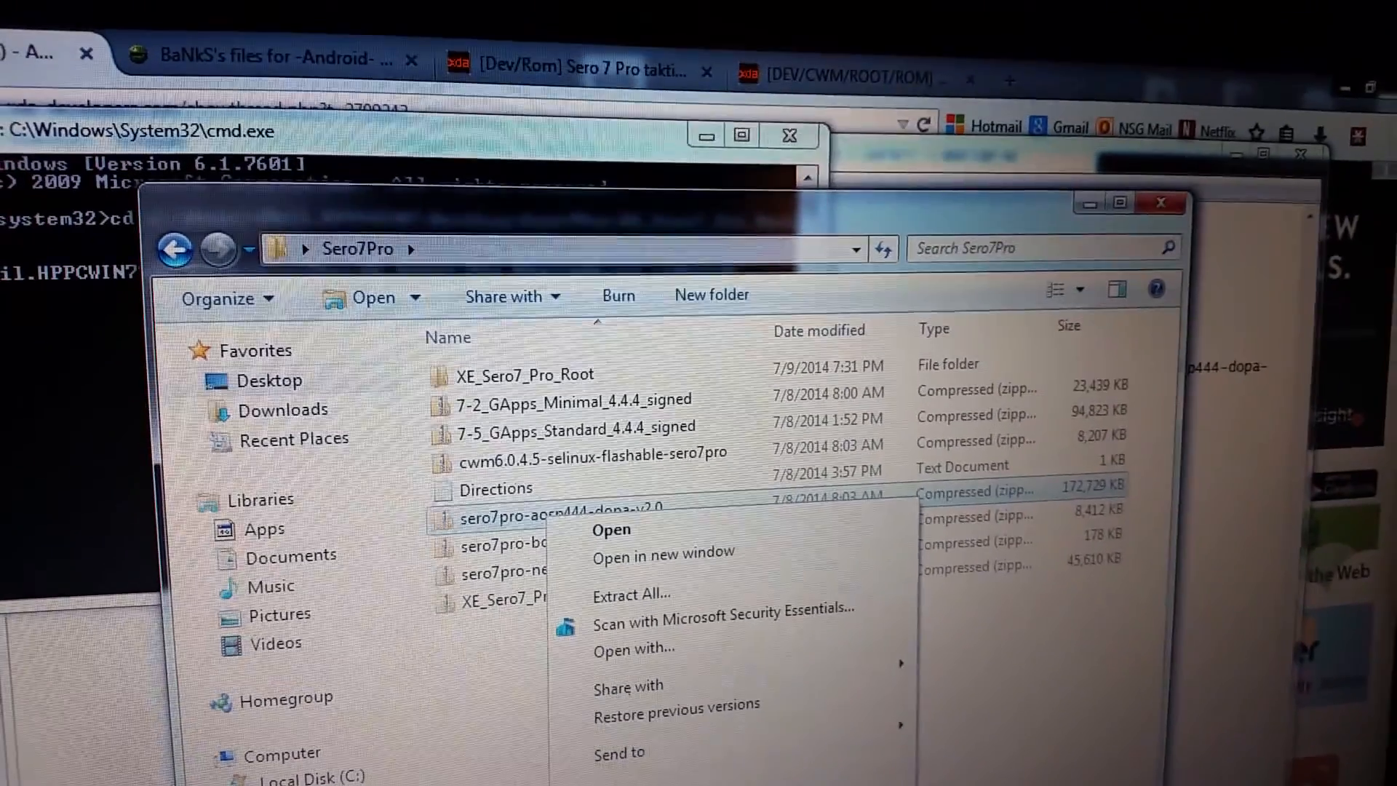
key("Escape")
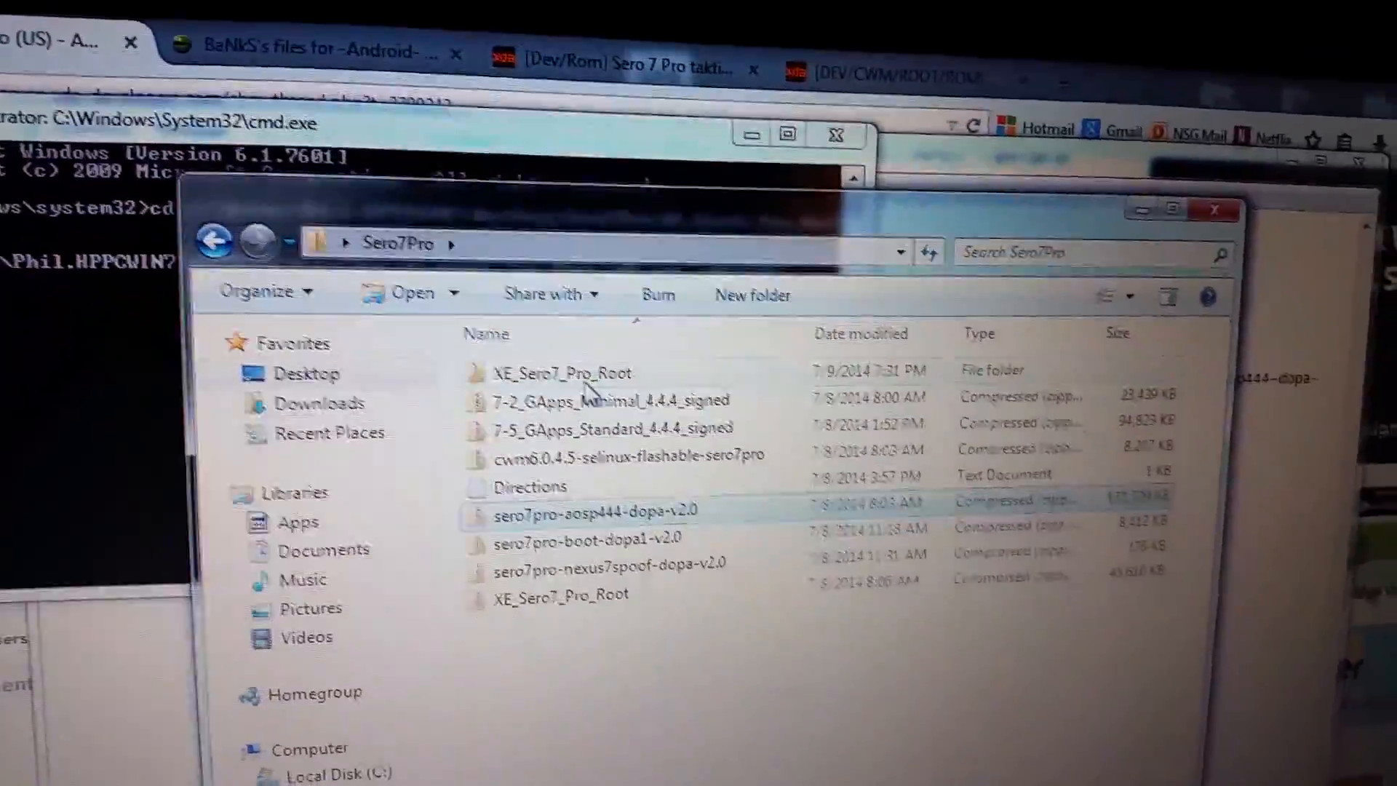
double_click(580, 372)
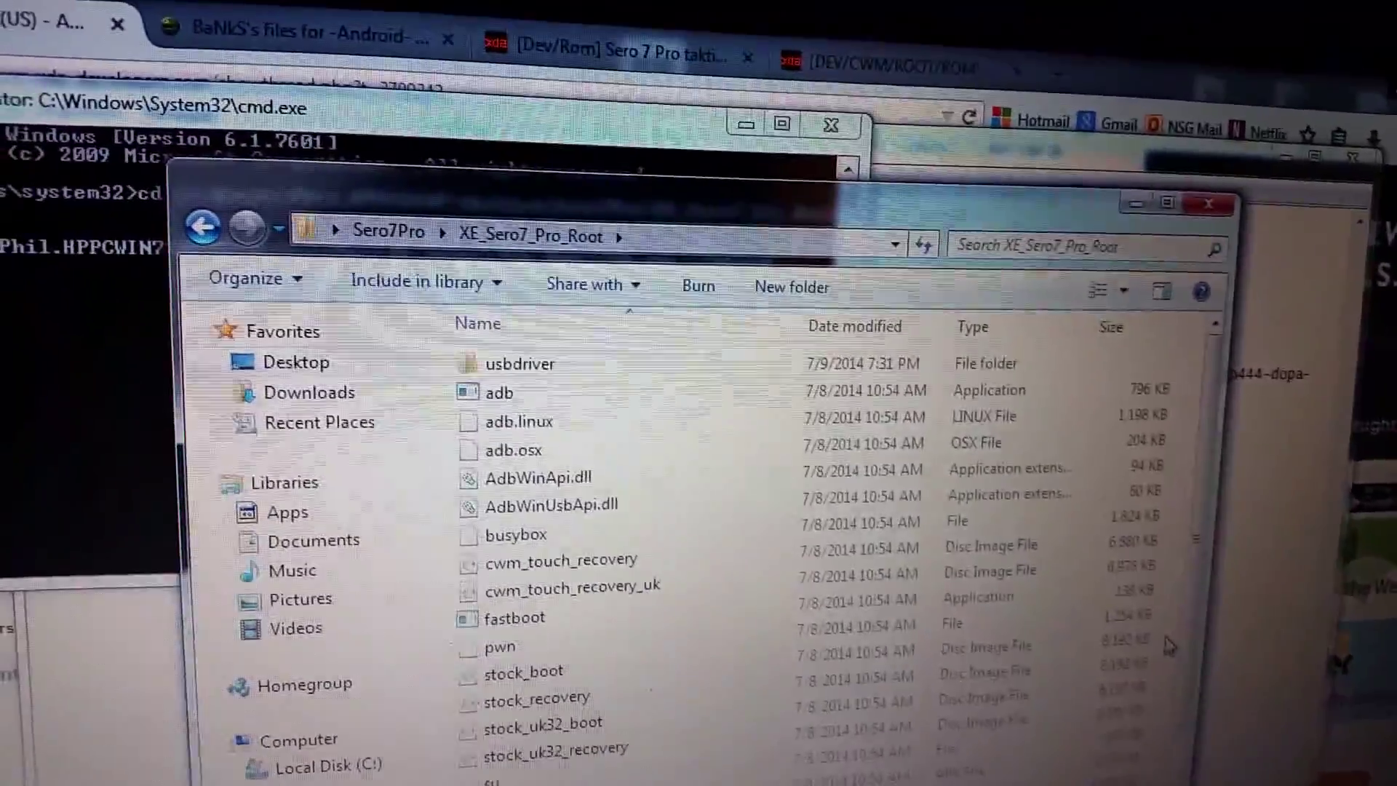
right_click(1142, 622)
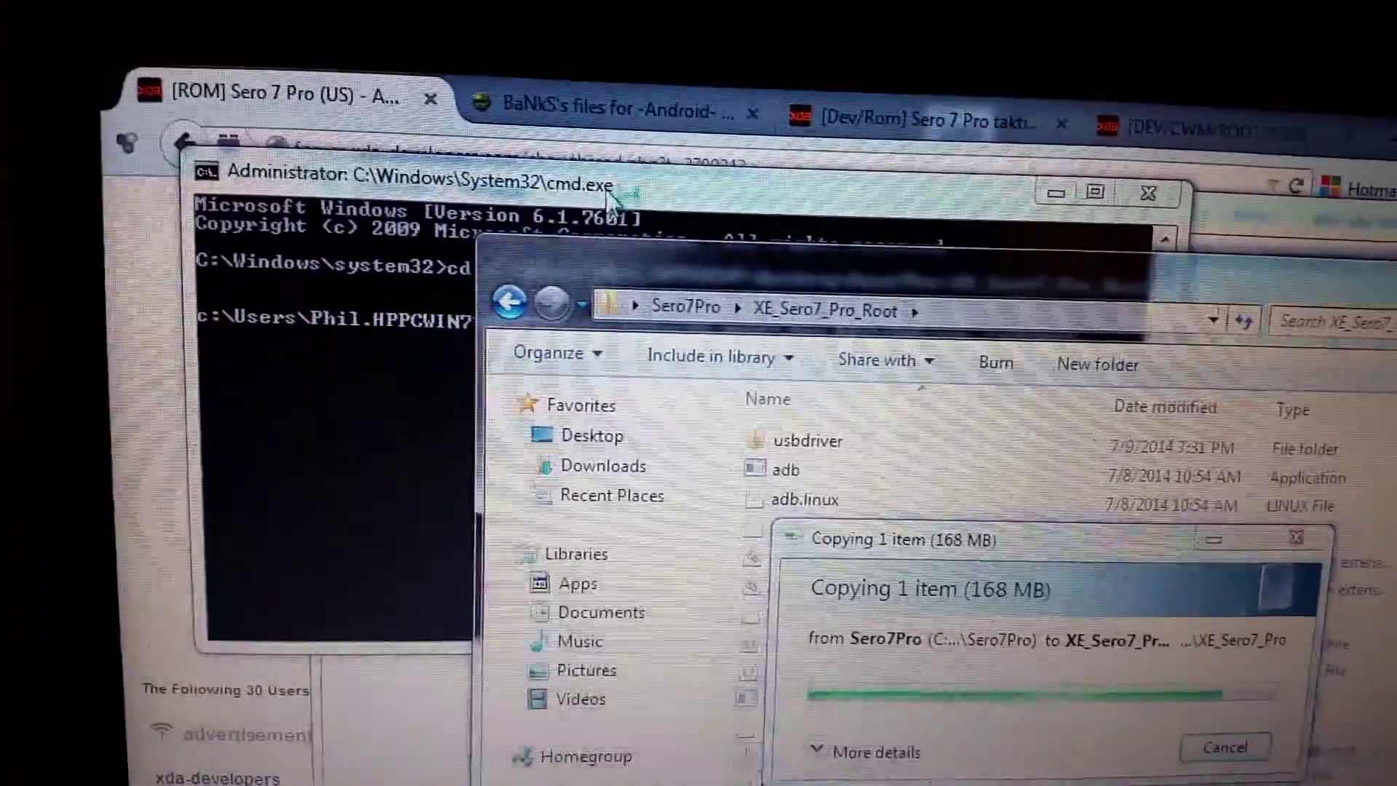
Bring the command window to the front to finish the sideload command
left_click(984, 457)
type("adb.exe sideload")
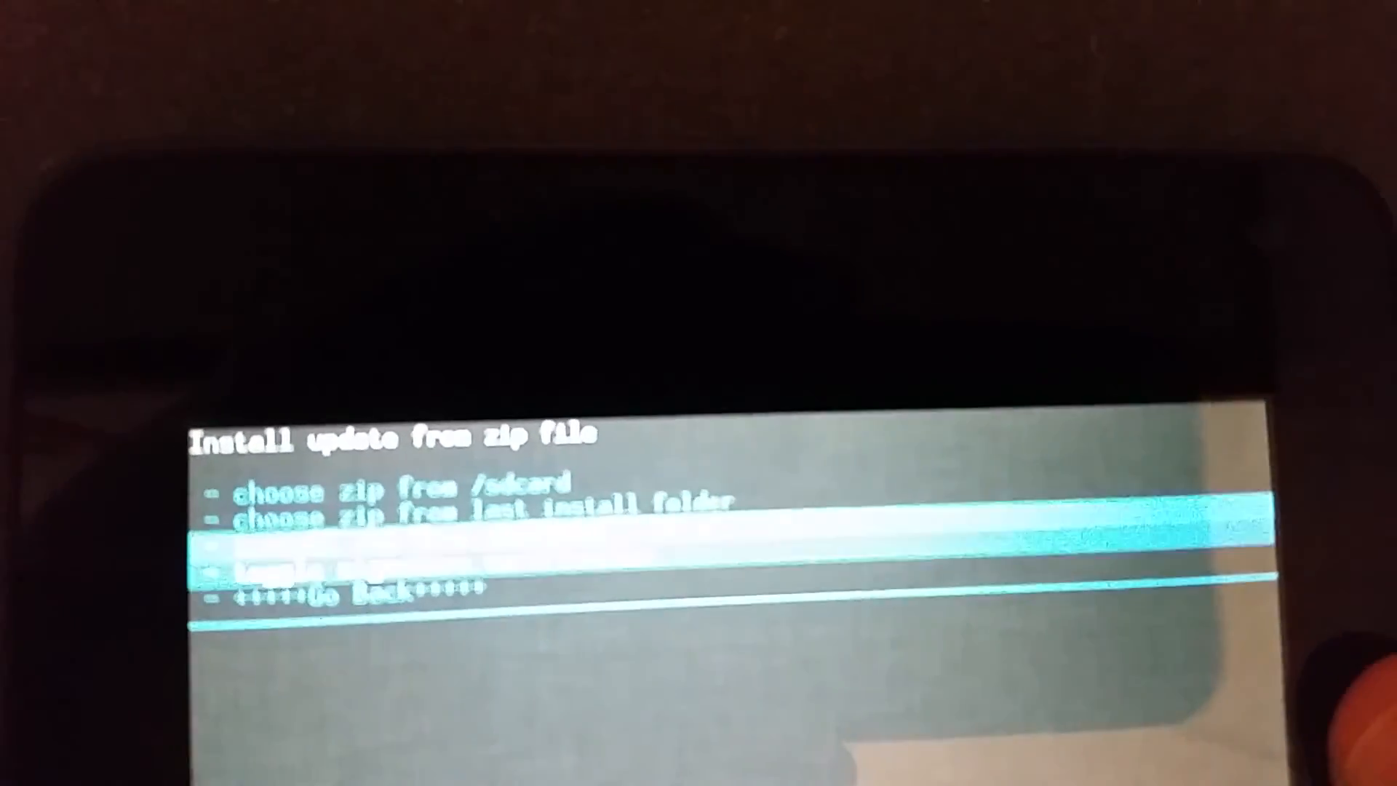
Move to +++++Go Back+++++ and confirm to reach the CWM main menu
key("Down")
key("Return")
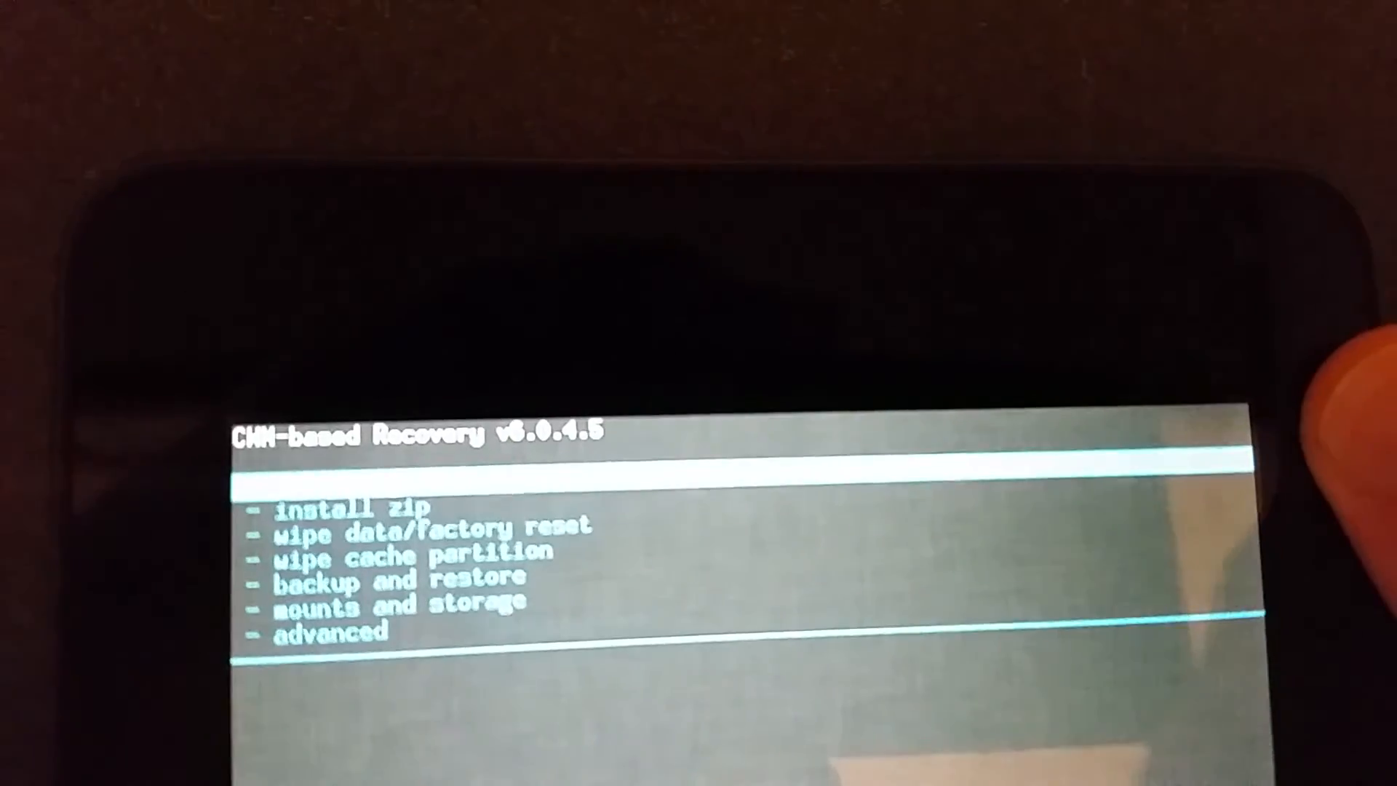
key("Down")
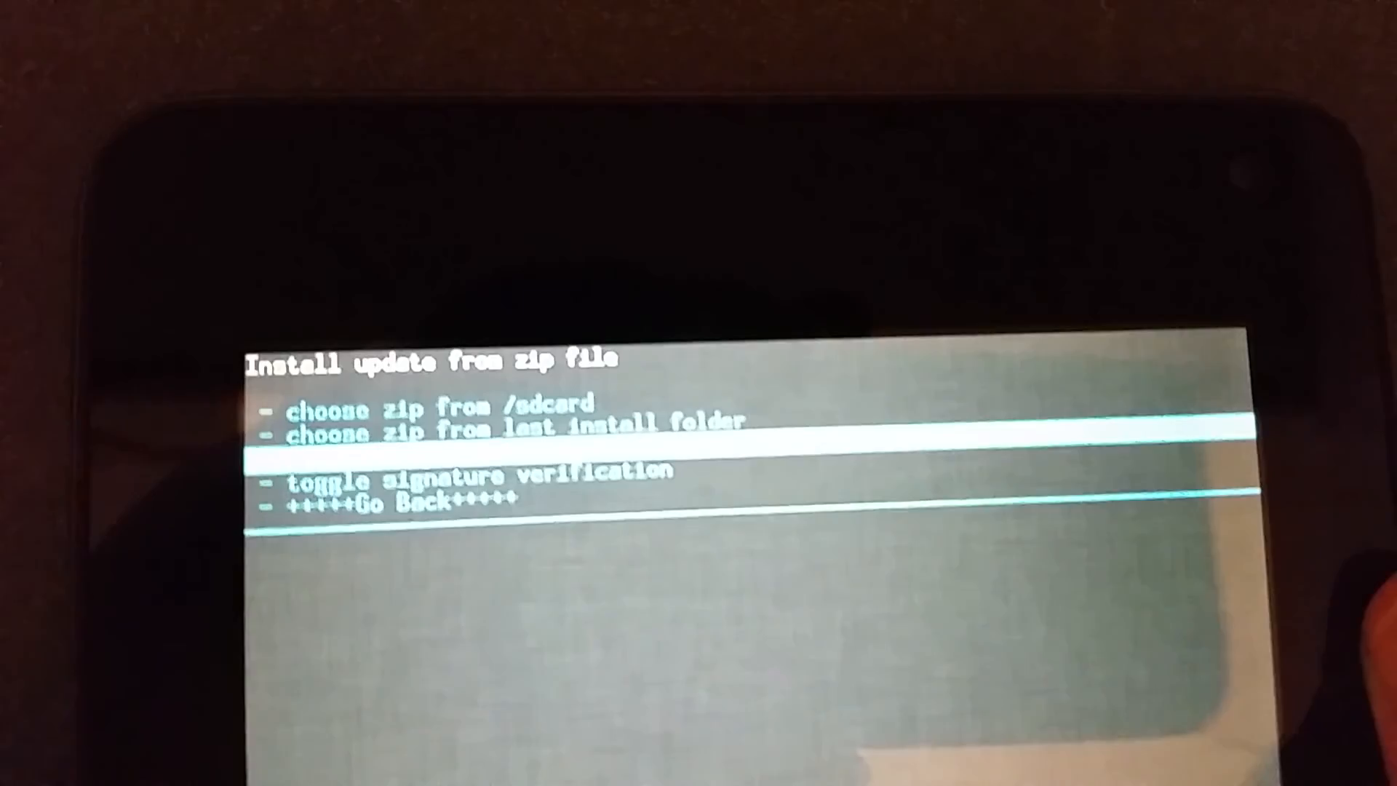
key("Up")
key("Up")
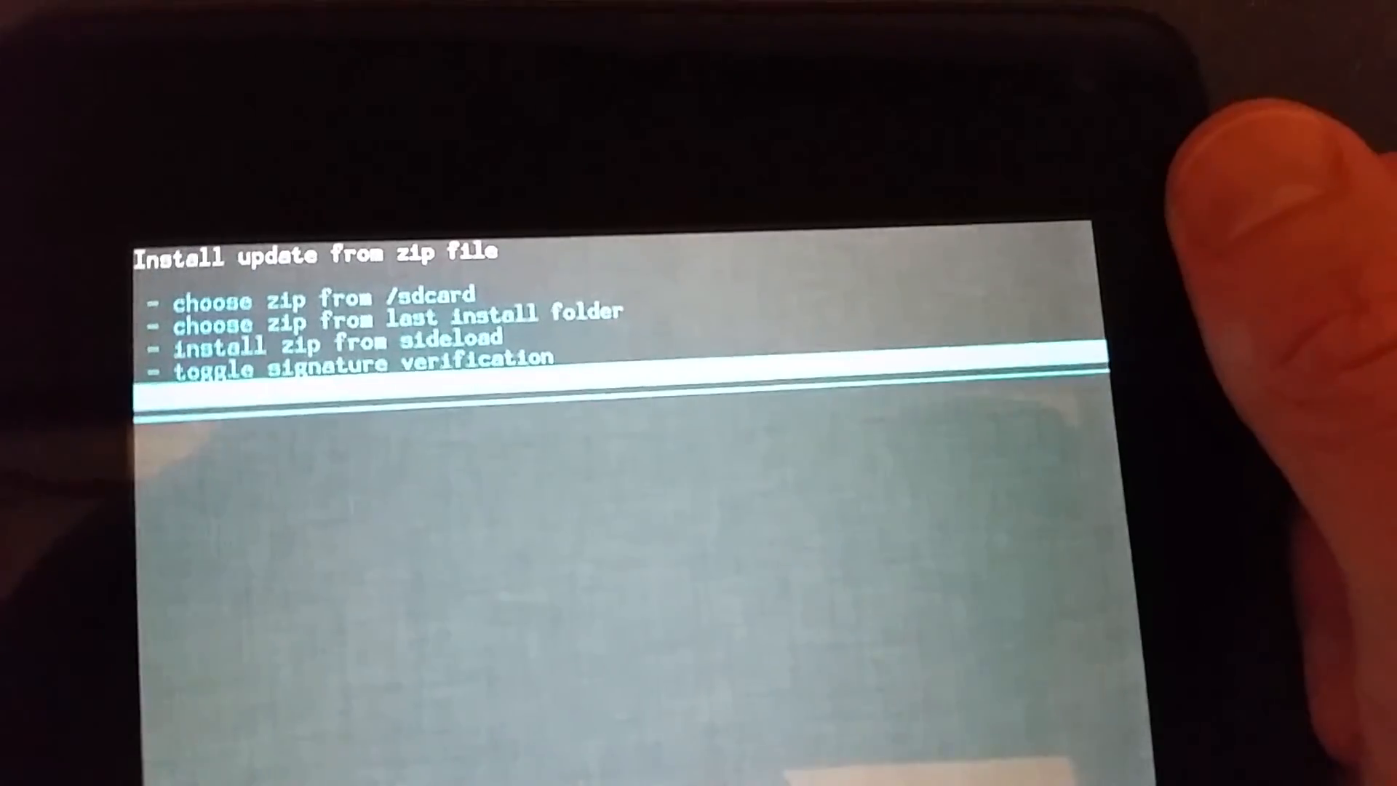
key("Return")
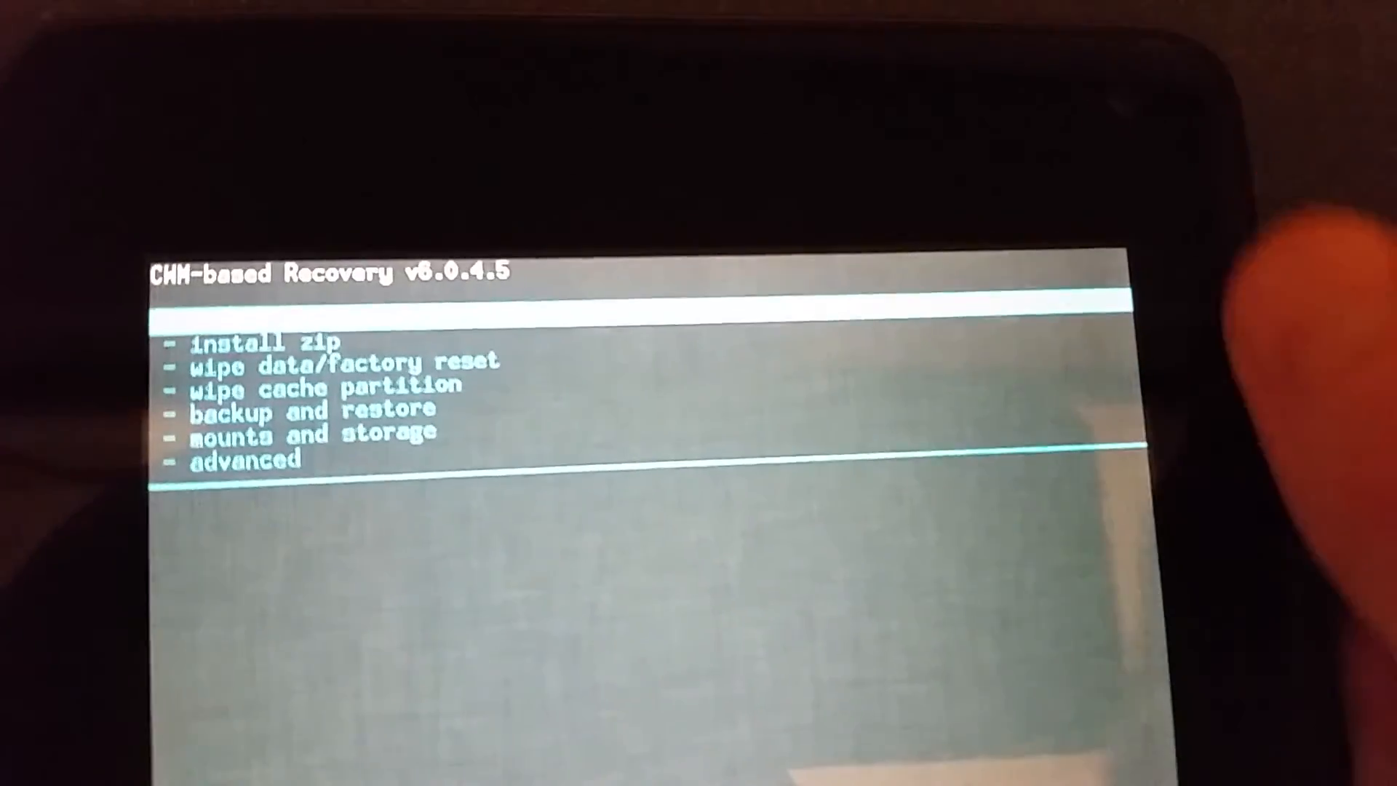
Choose reboot system now and select Yes - Fix root (/system/xbin/su)
key("Down")
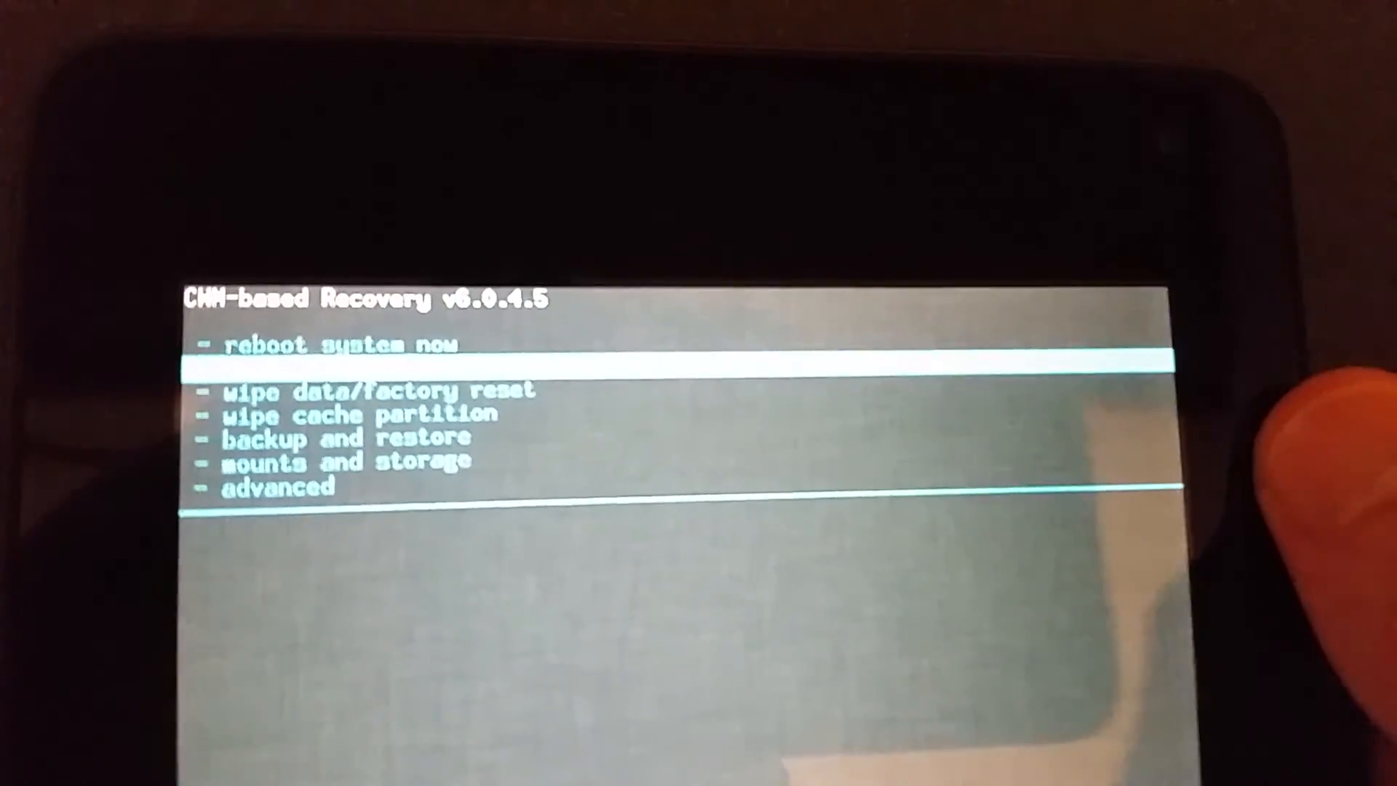
key("Up")
key("Return")
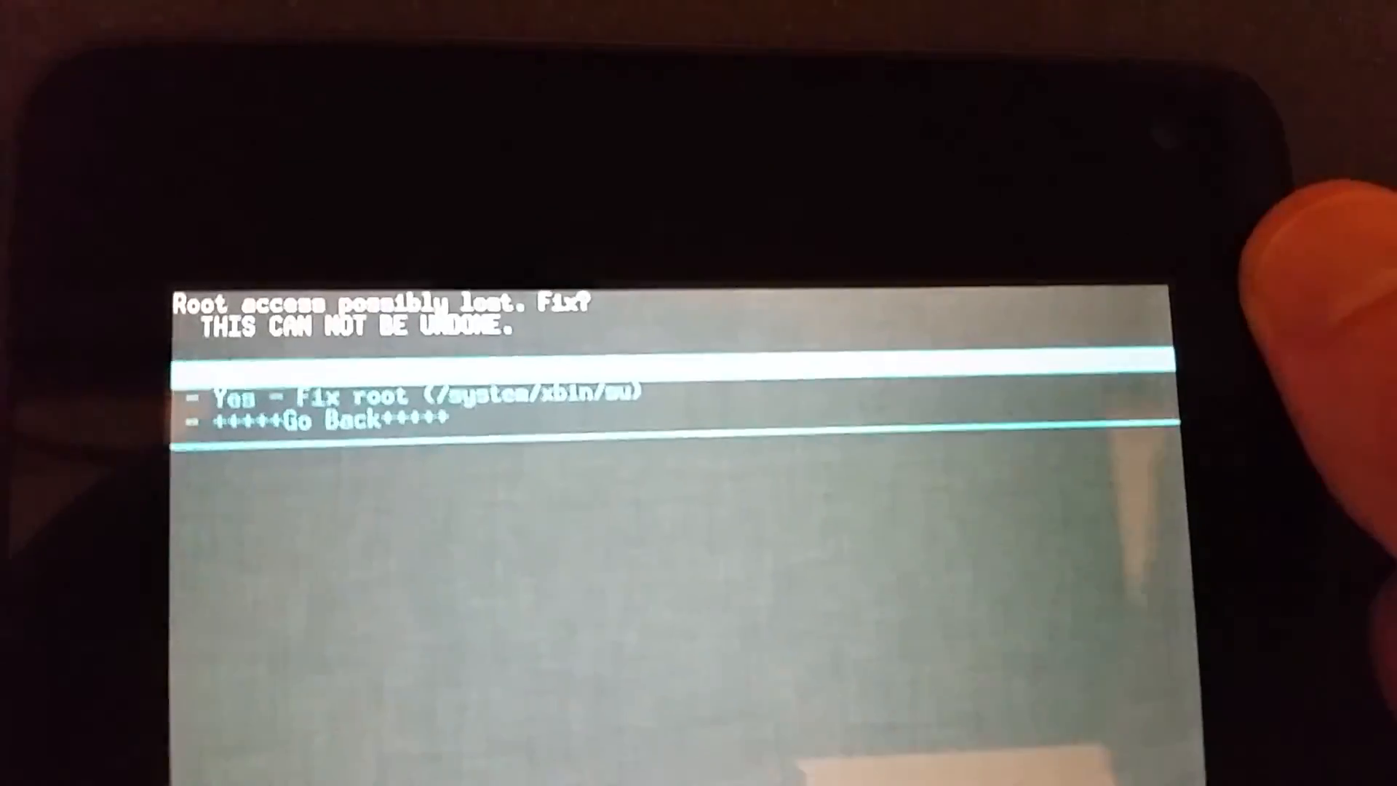
key("Down")
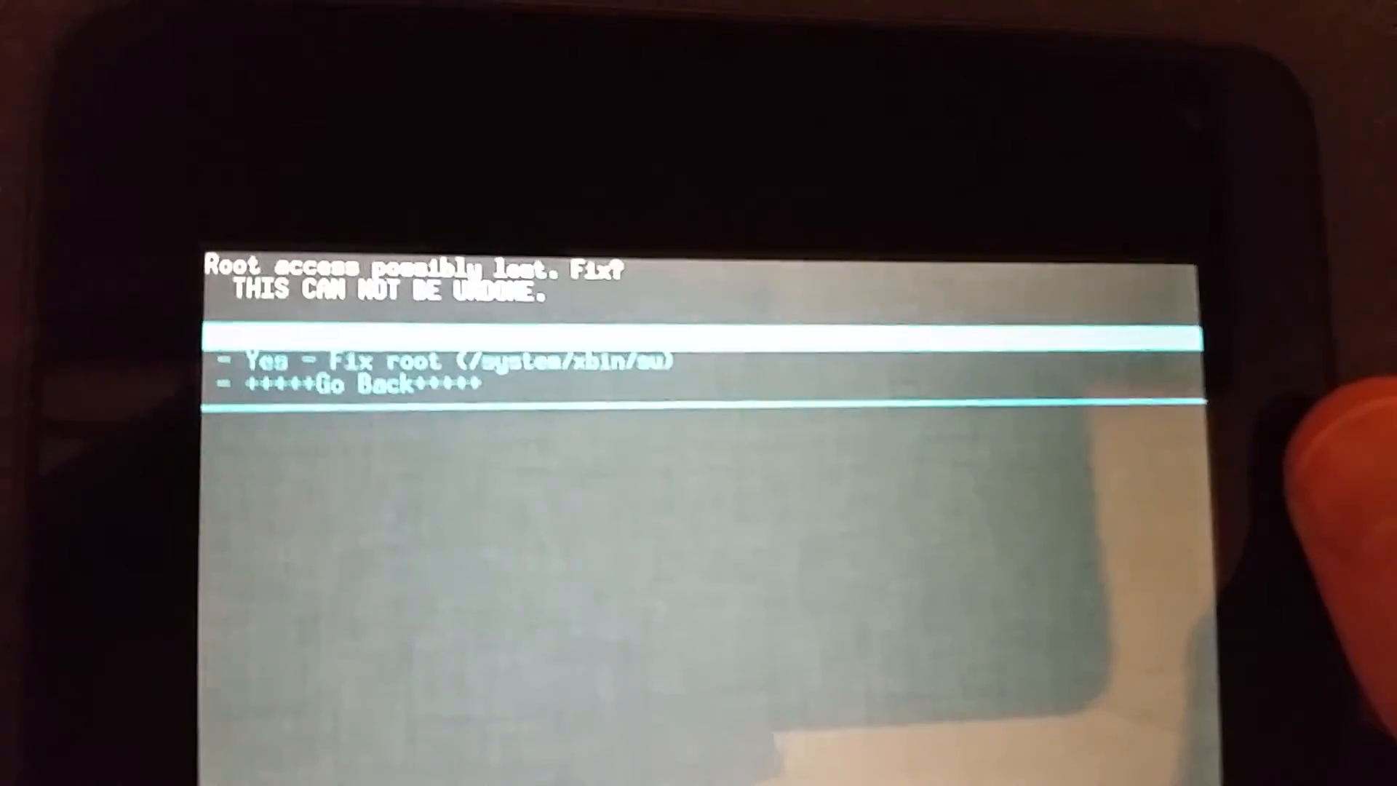
key("Down")
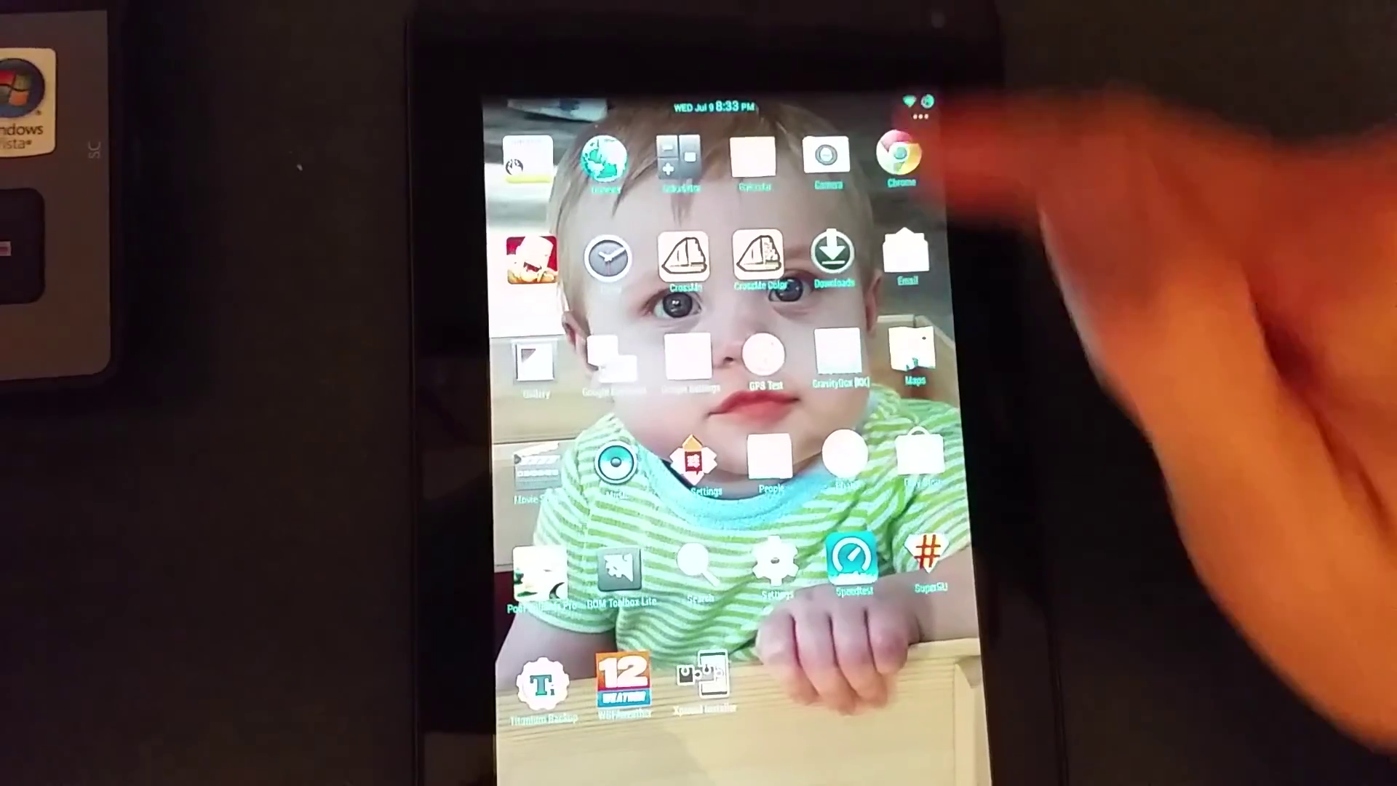
Pull down quick settings, visit Settings, return home and start GravityBox [KK]
left_click_drag(907, 93, 907, 219)
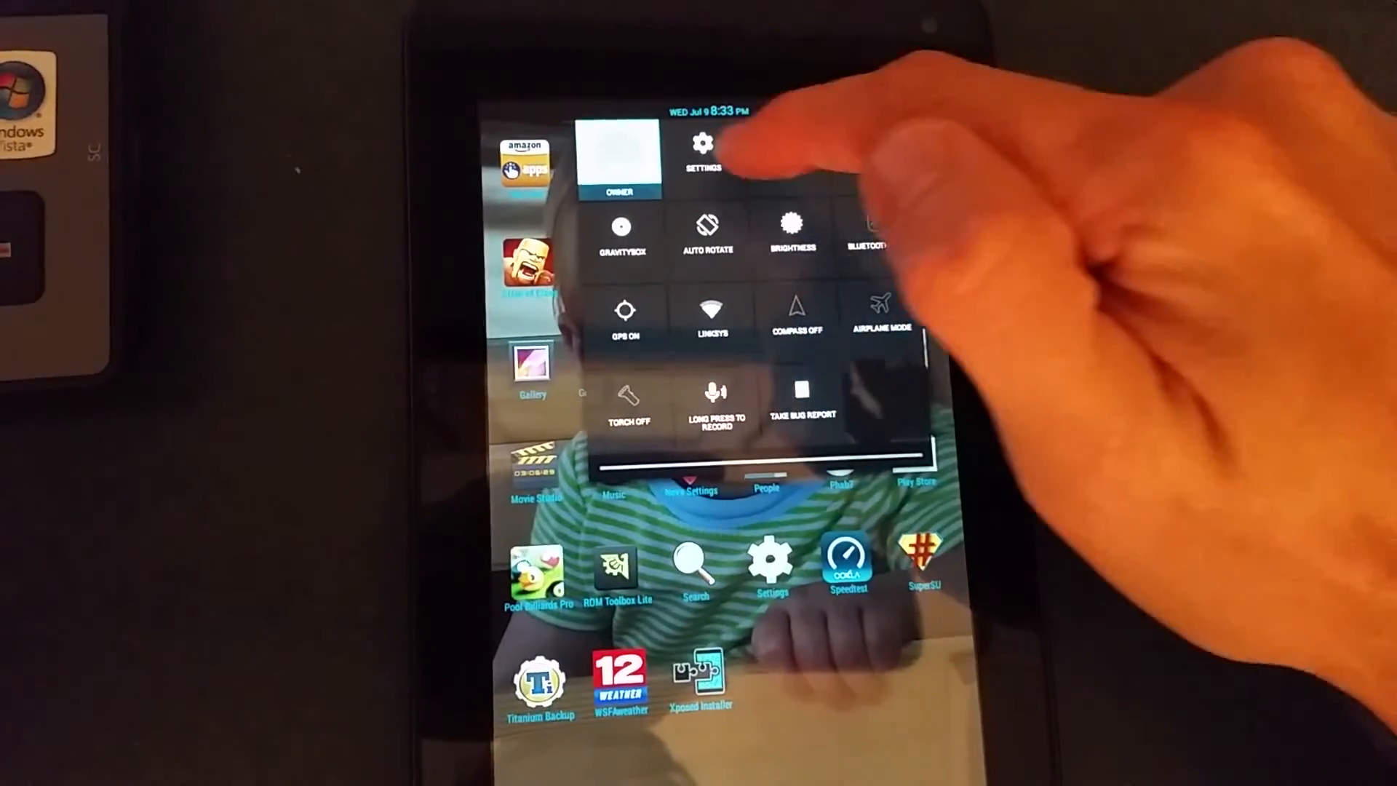
left_click(702, 148)
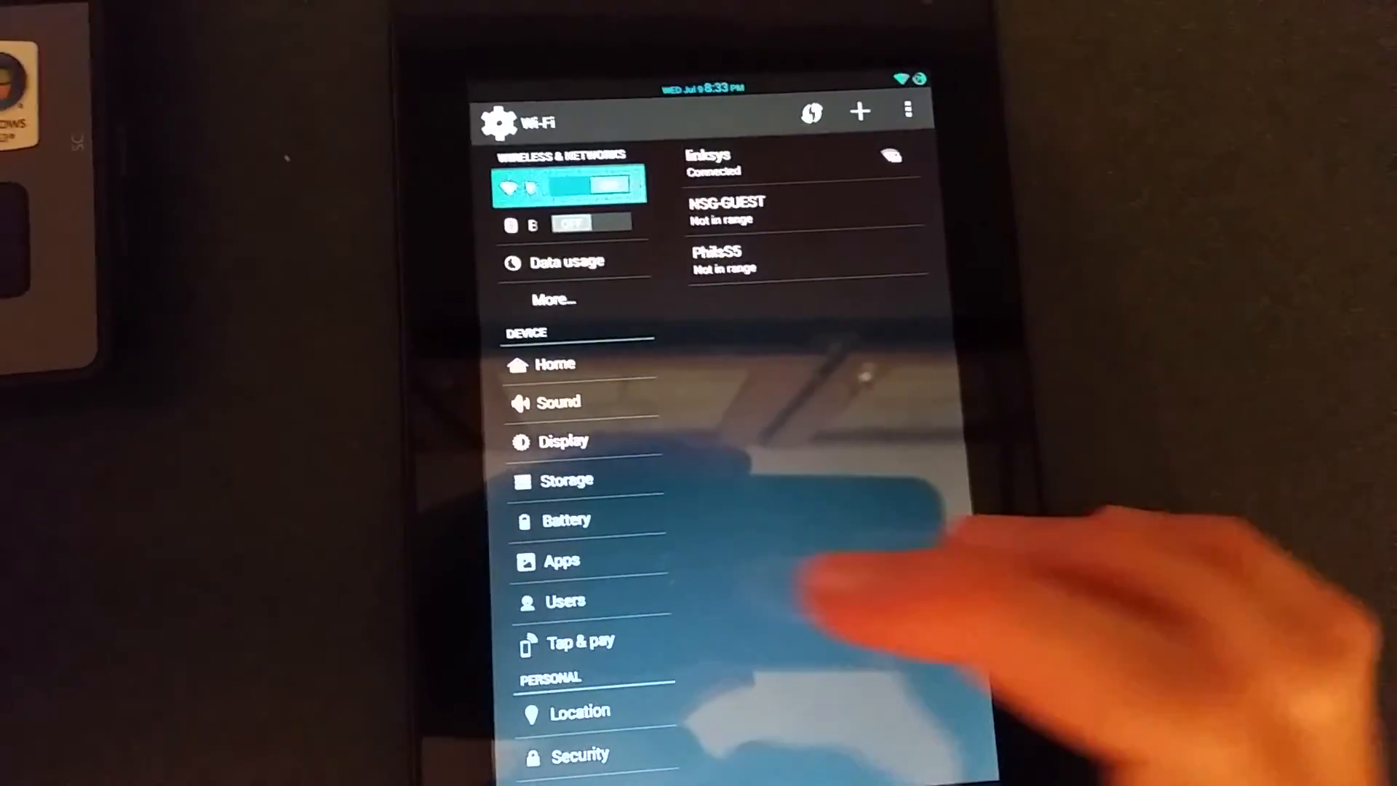
left_click(764, 764)
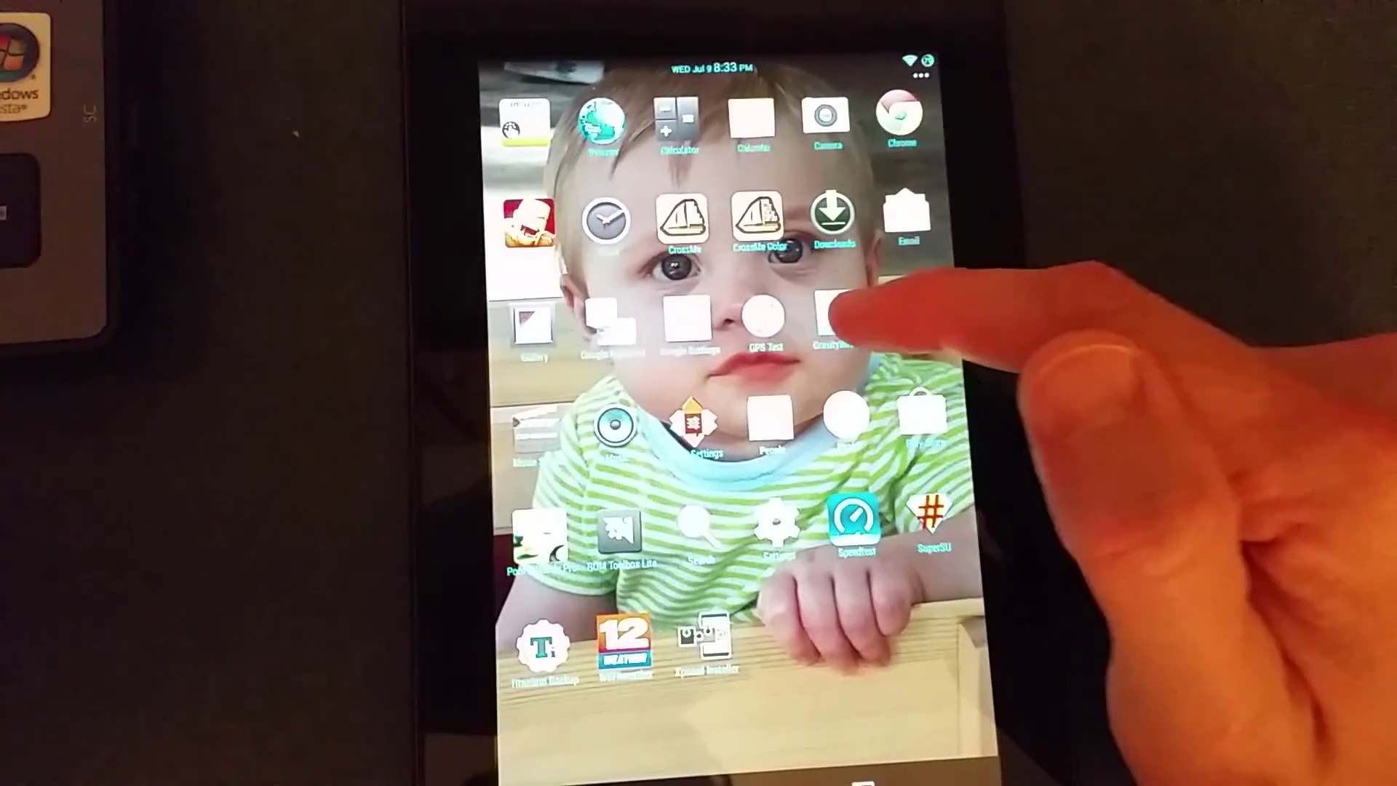
left_click(824, 322)
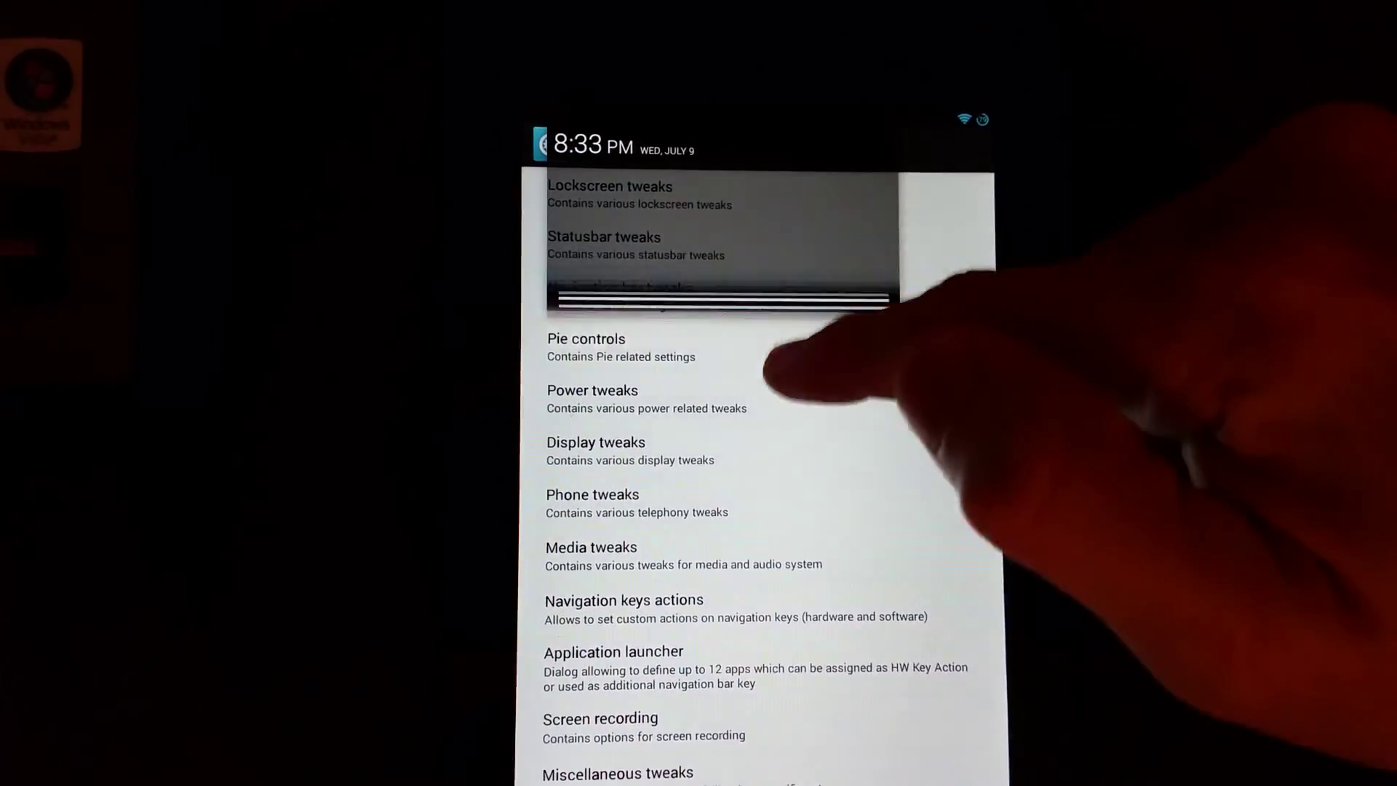
Show the power menu's Reboot submenu, cancel it, and summon the menu again
left_click_drag(905, 360, 862, 77)
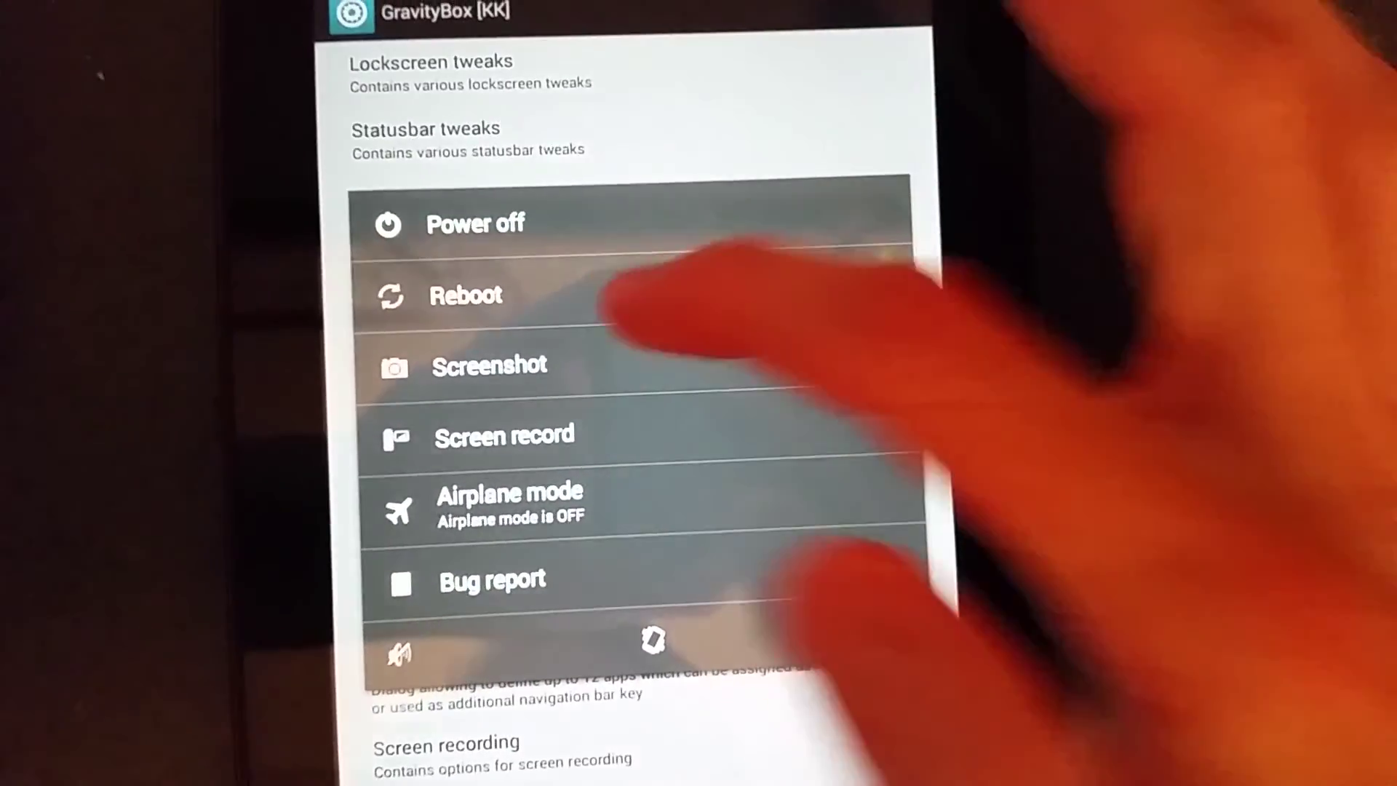
left_click(622, 300)
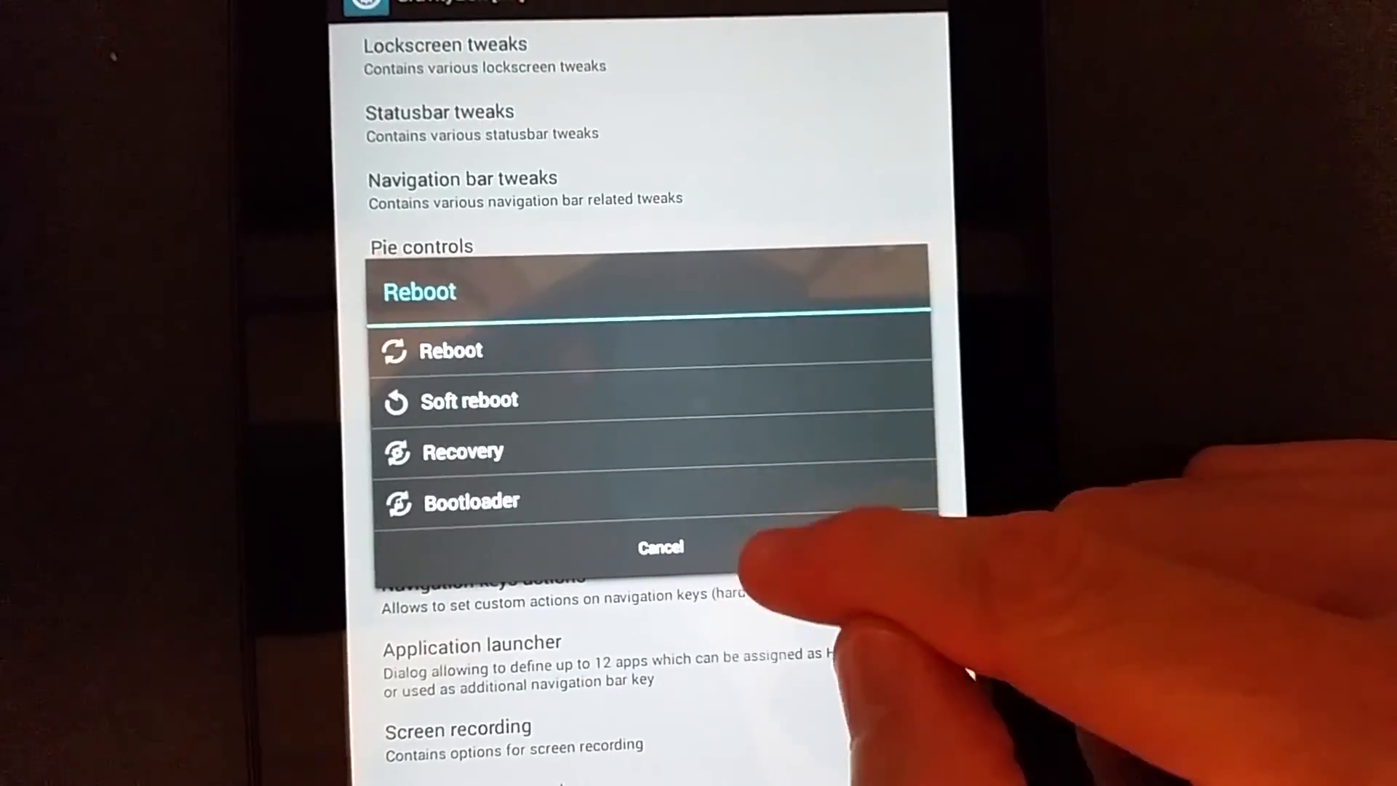
left_click(764, 555)
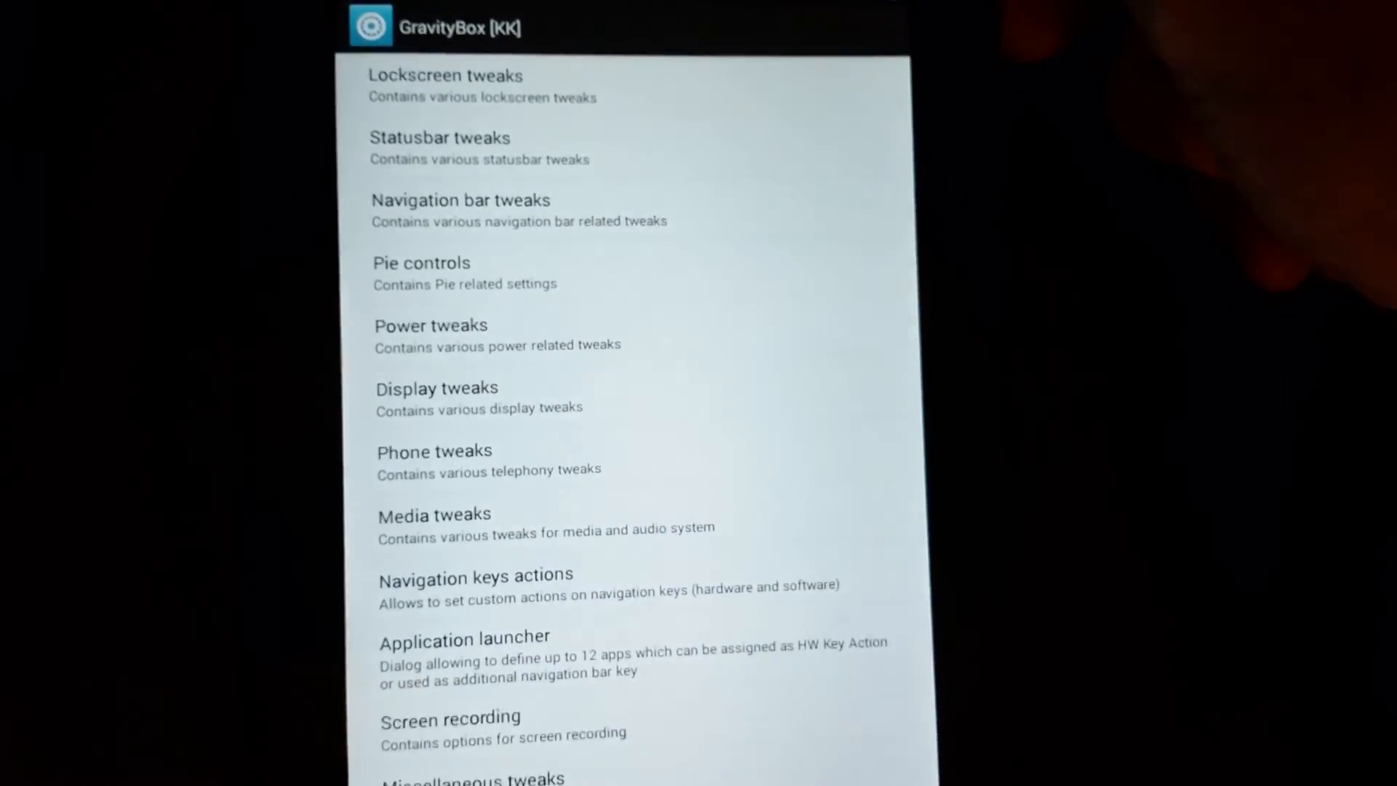
key("XF86PowerOff")
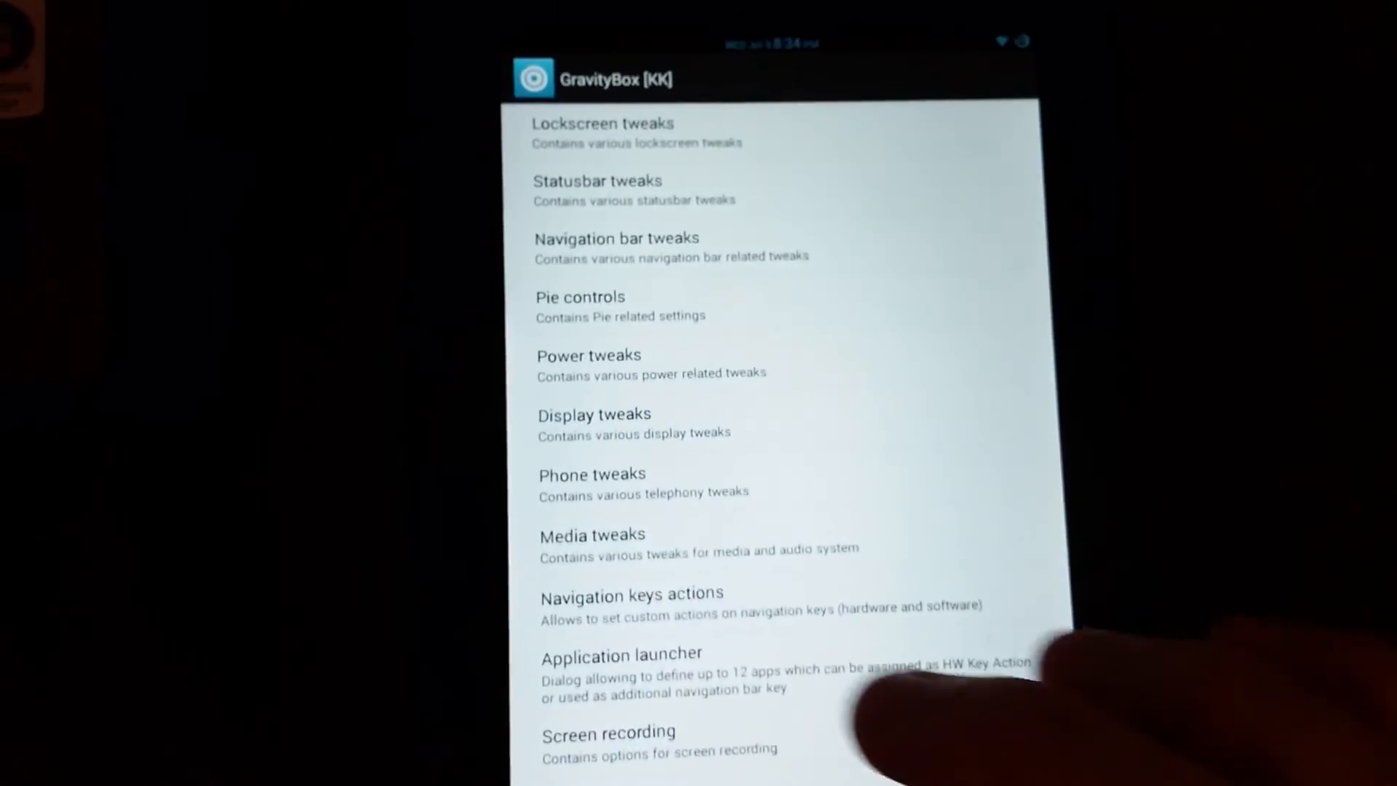
Leave GravityBox for the home screen and show all apps
key("Escape")
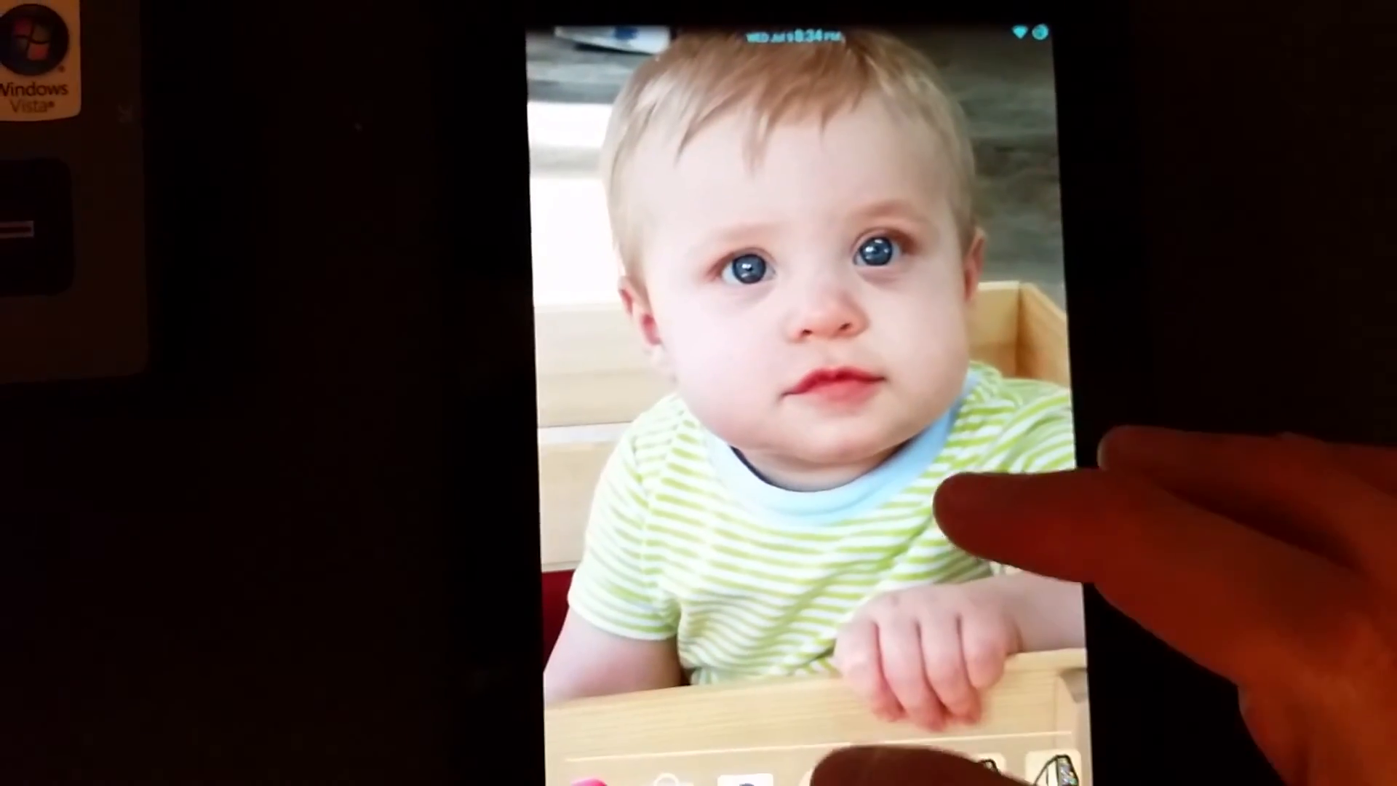
left_click(873, 777)
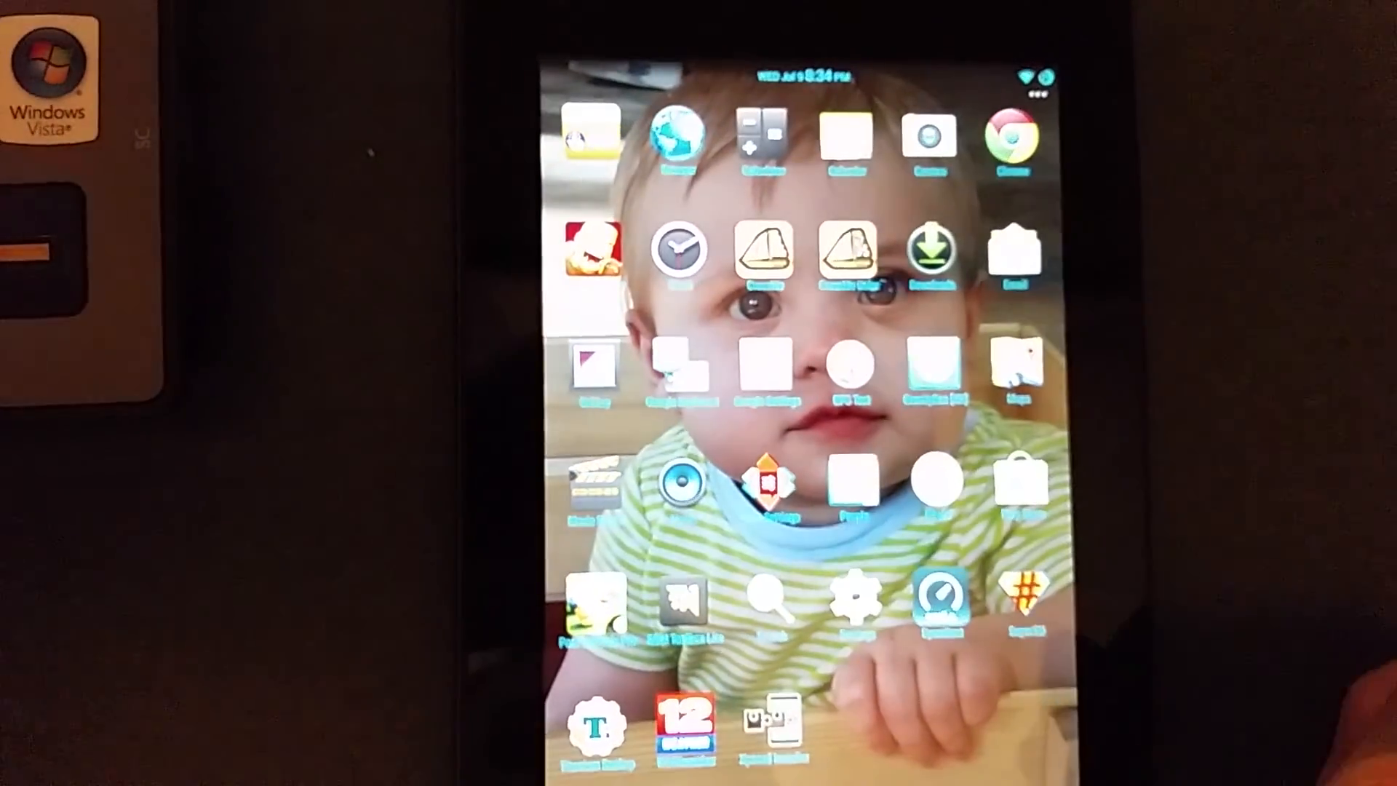